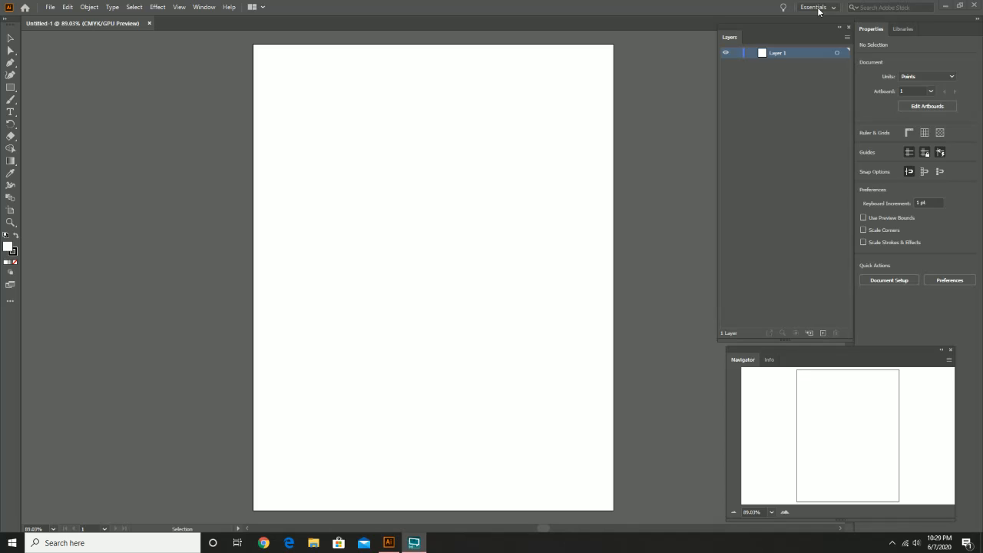
# Switch to the Typography workspace and float the Layers panel over the canvas, leaving the document properties on display.
pyautogui.click(819, 11)
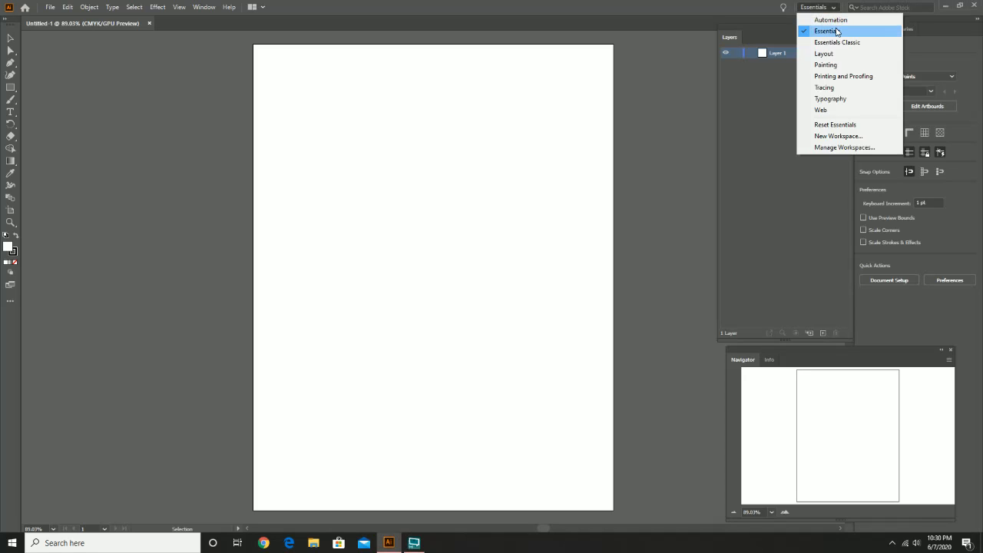
pyautogui.click(856, 98)
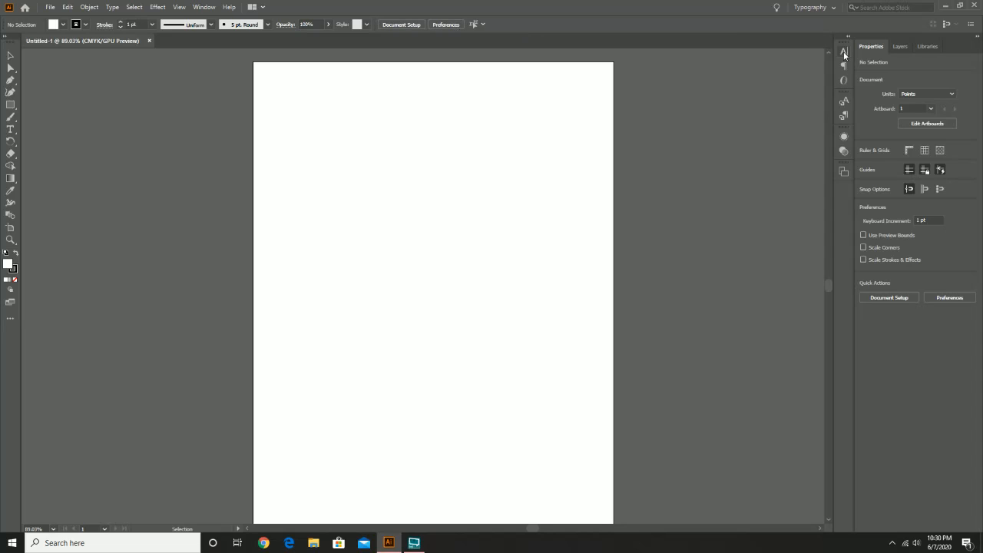
pyautogui.click(901, 48)
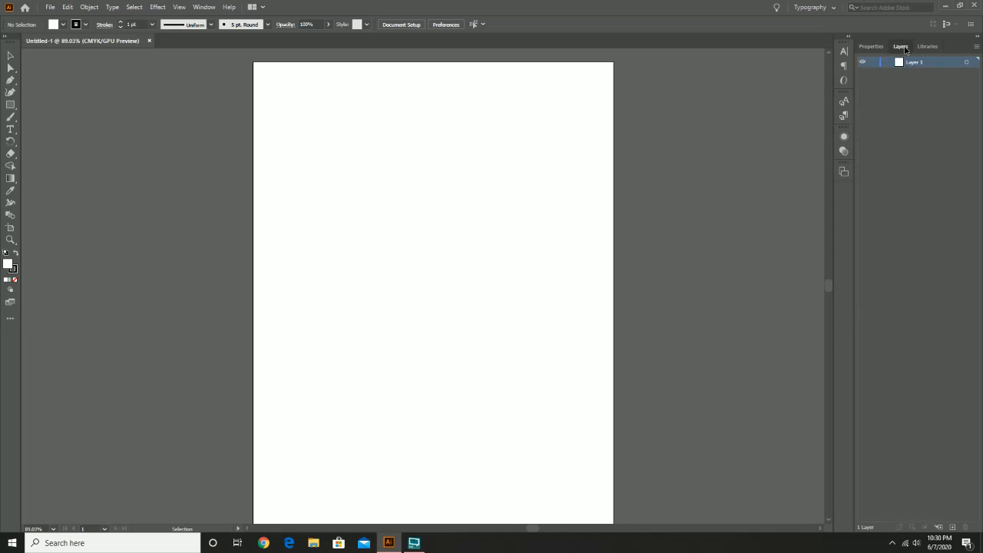
pyautogui.moveTo(904, 50); pyautogui.dragTo(756, 42)
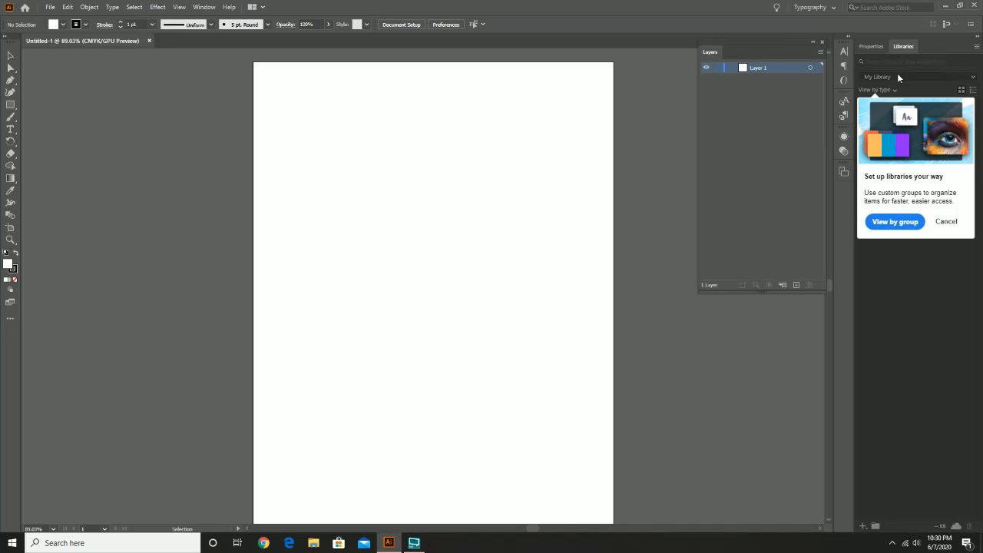
pyautogui.click(868, 46)
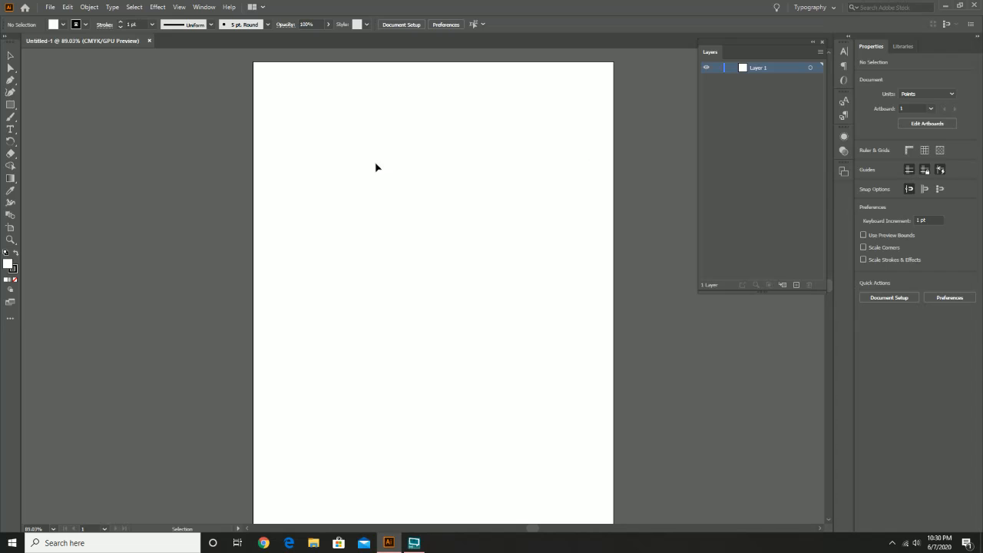
# Activate the Type tool and examine its variants and the type tools in the complete tool list.
pyautogui.click(11, 129)
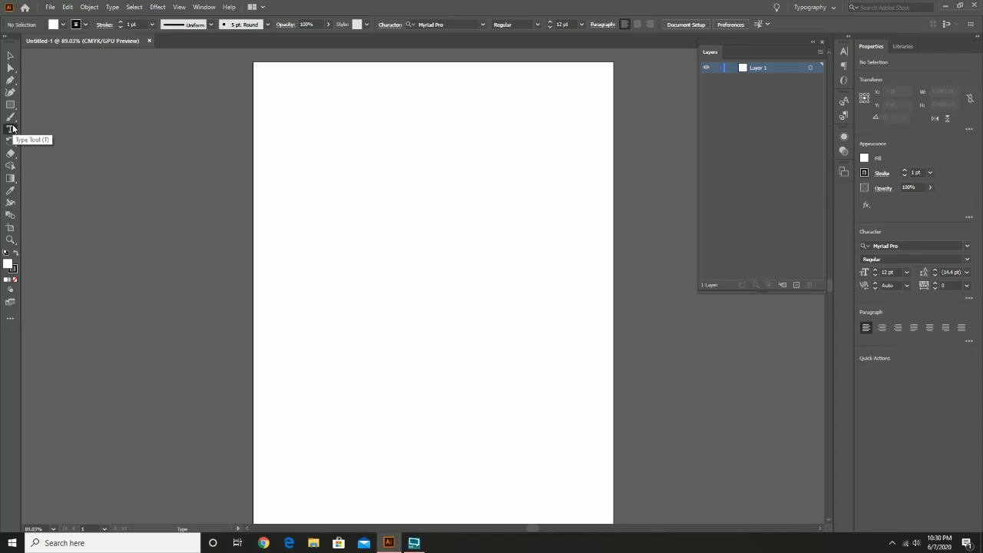
pyautogui.click(13, 129)
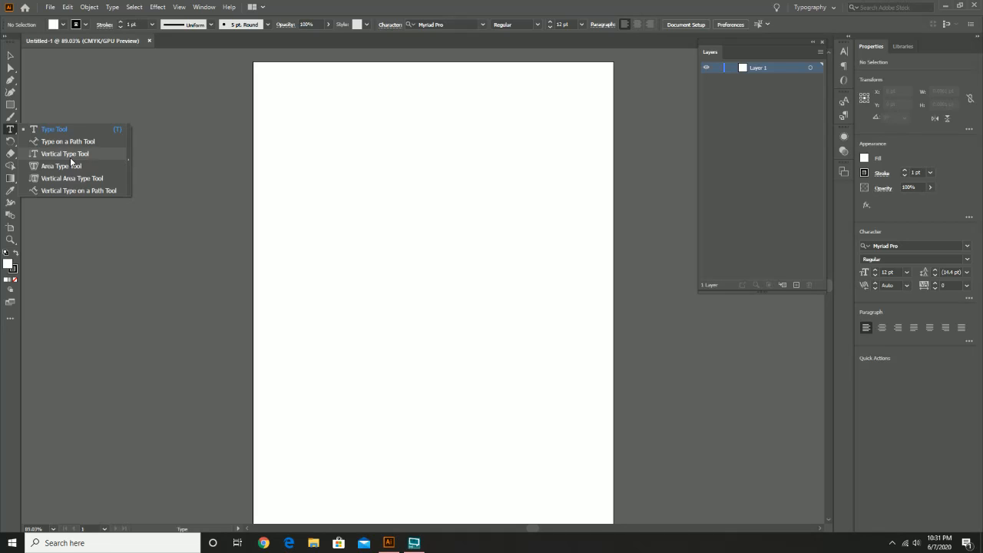
pyautogui.click(10, 317)
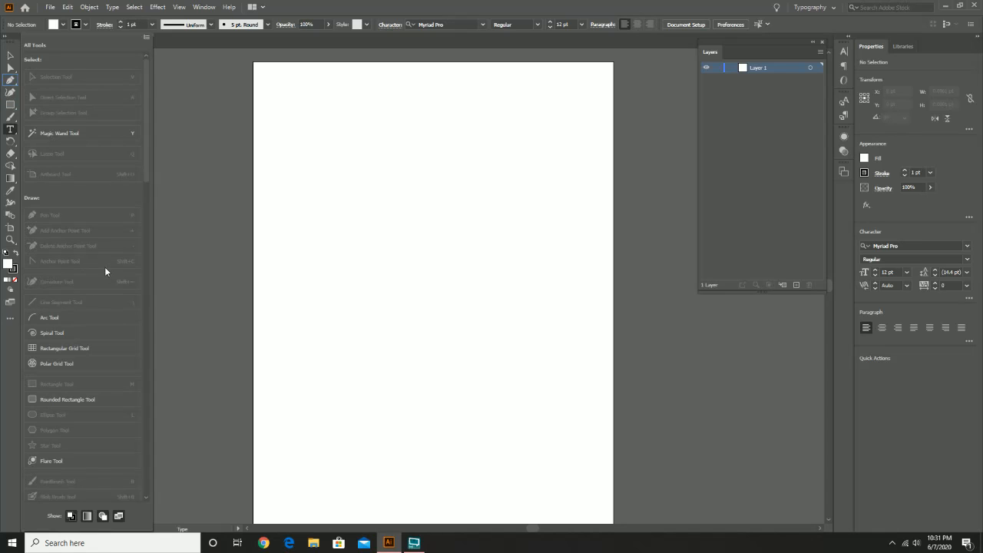
pyautogui.scroll(-5, 132, 186)
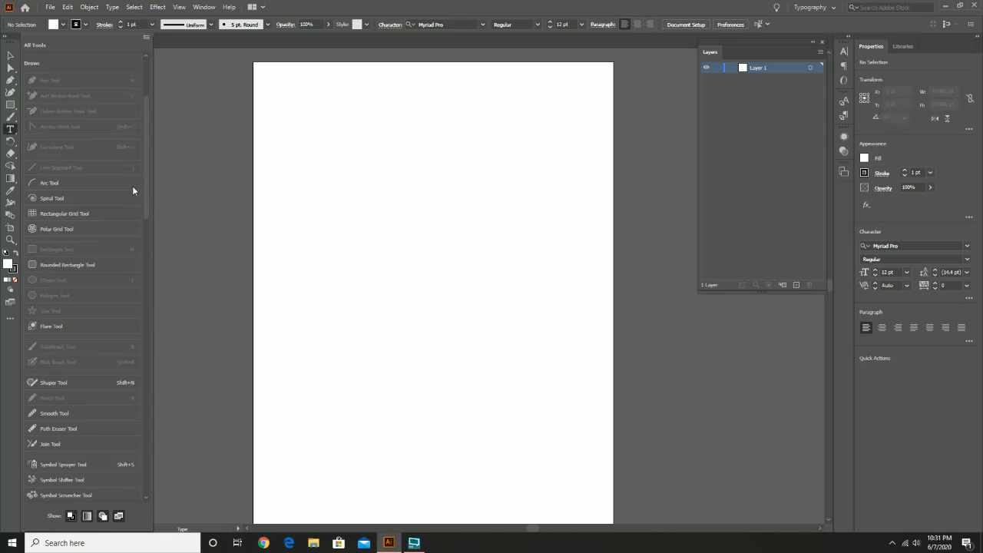
pyautogui.scroll(-1, 145, 192)
pyautogui.moveTo(146, 201)
pyautogui.mouseDown()
pyautogui.moveTo(146, 333)
pyautogui.moveTo(136, 331)
pyautogui.mouseUp()
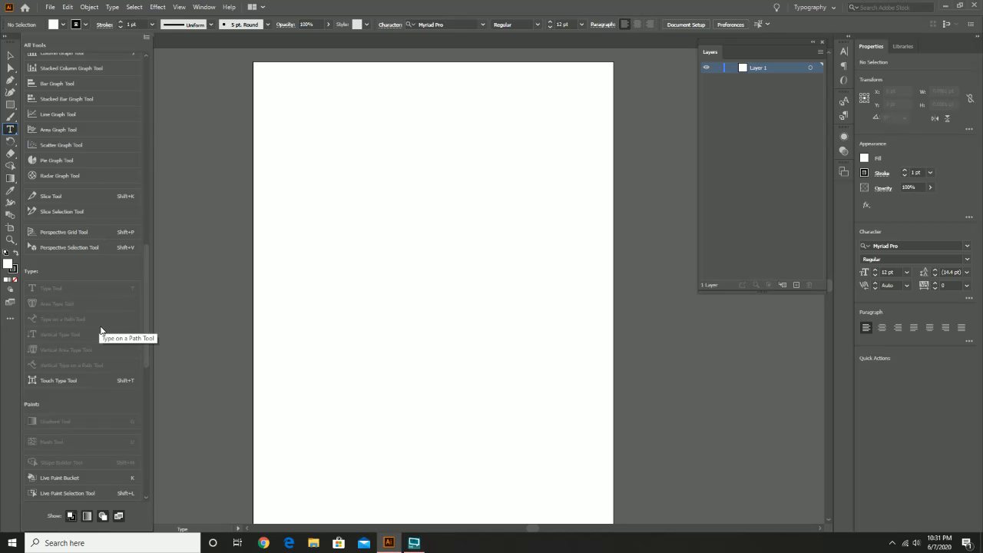
pyautogui.click(194, 240)
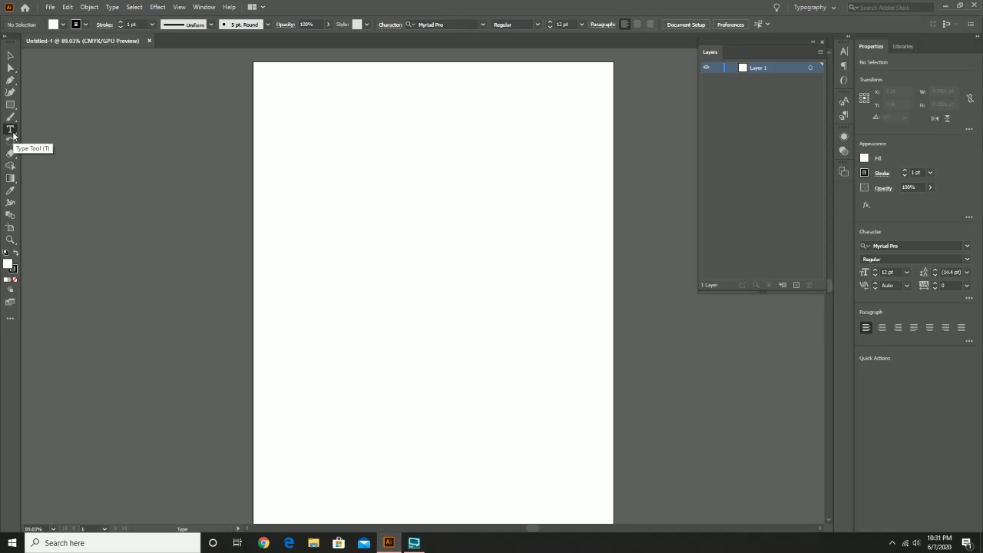
# Add point text near the artboard's upper-left corner with a long line of random letters and a shorter second line, then deselect it.
pyautogui.click(268, 85)
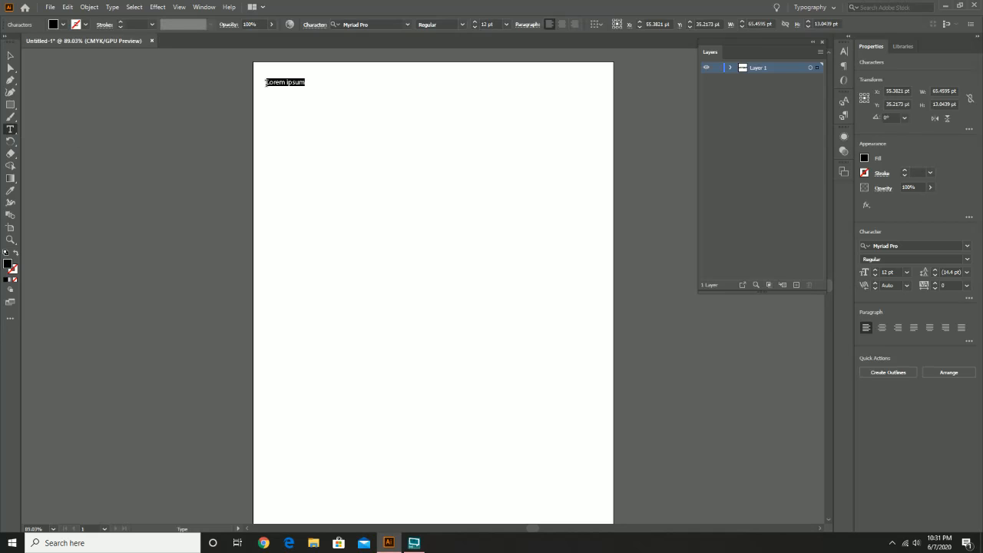
pyautogui.write('jjdsfklajfdlks;aj dls')
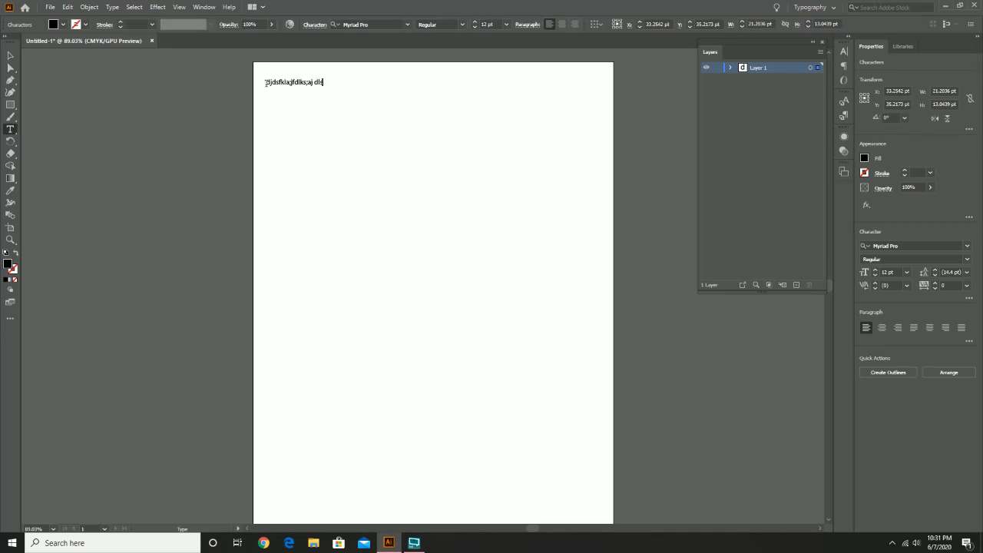
pyautogui.write('ajf dlsajfdkolsajfel; wejfsdojflkd;sa fjdosdjf')
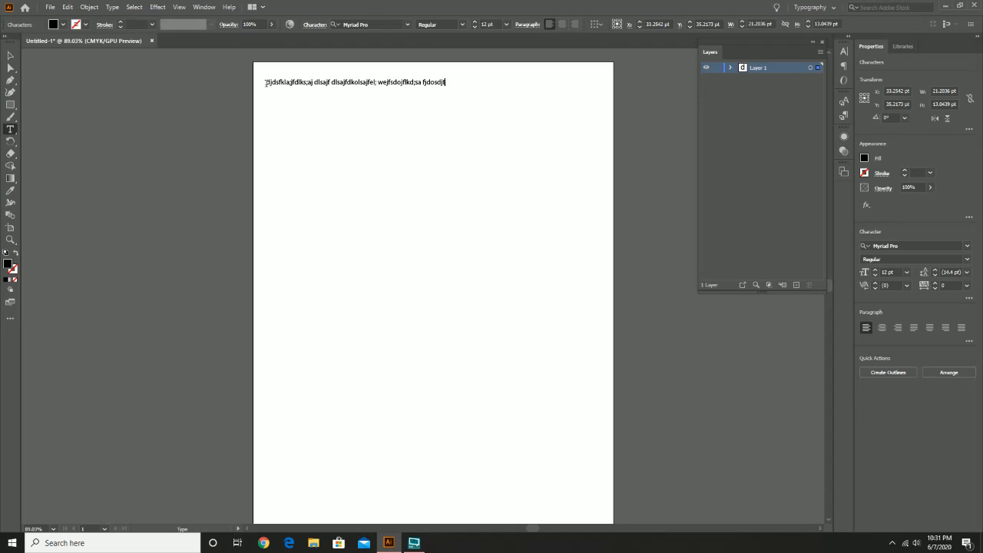
pyautogui.write('ioewfkl;dsjfo dsal;fjdsasiof dsl;a fl;dkasjf ioasduj')
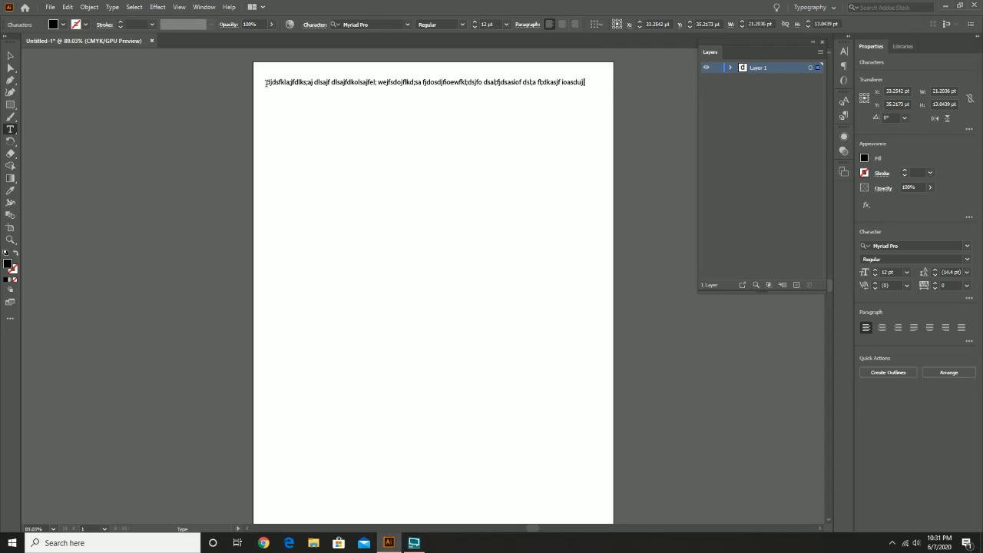
pyautogui.write(' oi;ewjao;fjd sal;jfdaswjfoi pasdw j oifpj')
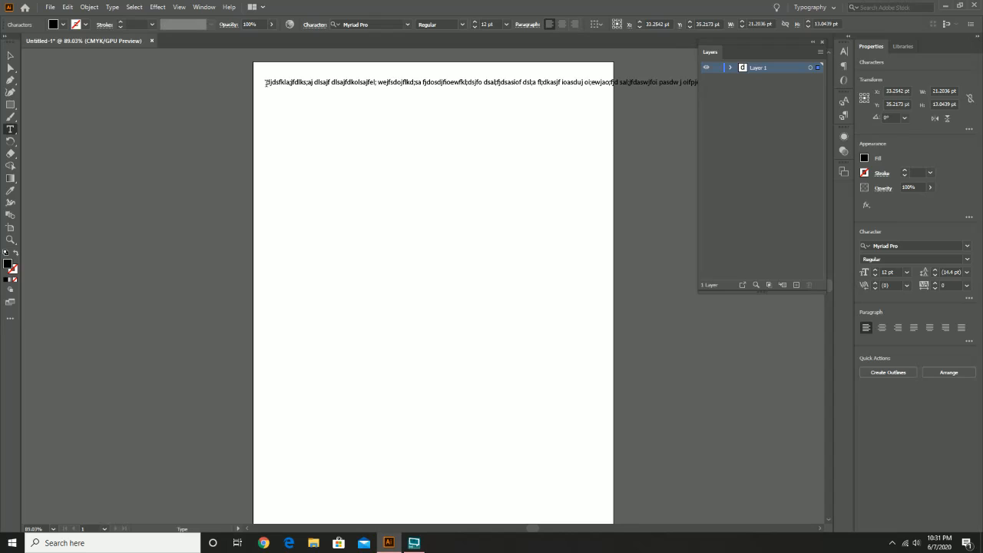
pyautogui.press('Return')
pyautogui.write('fjda t;jfdkls;ajfasdjfkl ajf')
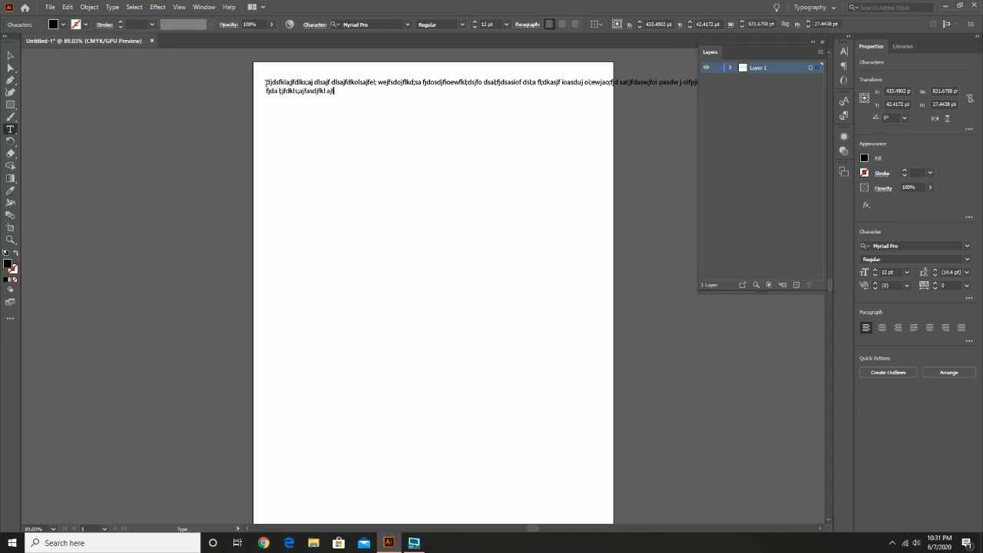
pyautogui.write('ipodsjafl;kdsaj fposdjaf odsajpiofjewo ajfpoeaiwjfiods ao;f')
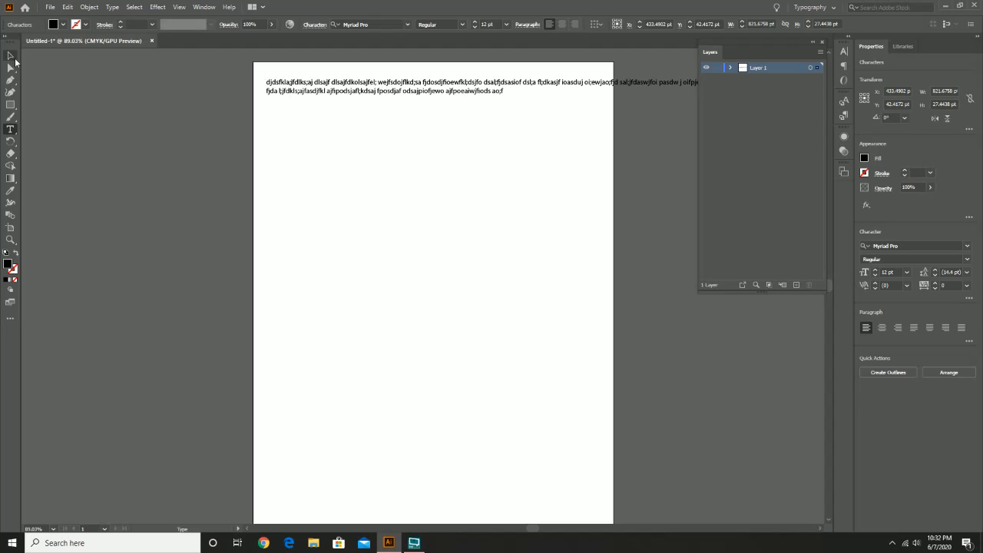
pyautogui.click(10, 56)
pyautogui.click(358, 177)
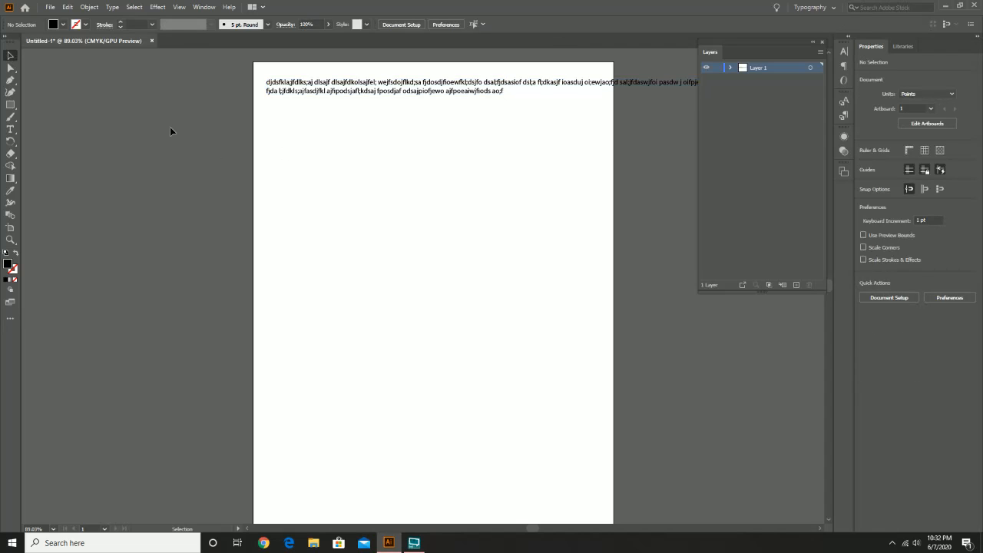
# Create an area text box about 567 by 370 pt below the point text and delete its placeholder text.
pyautogui.click(10, 129)
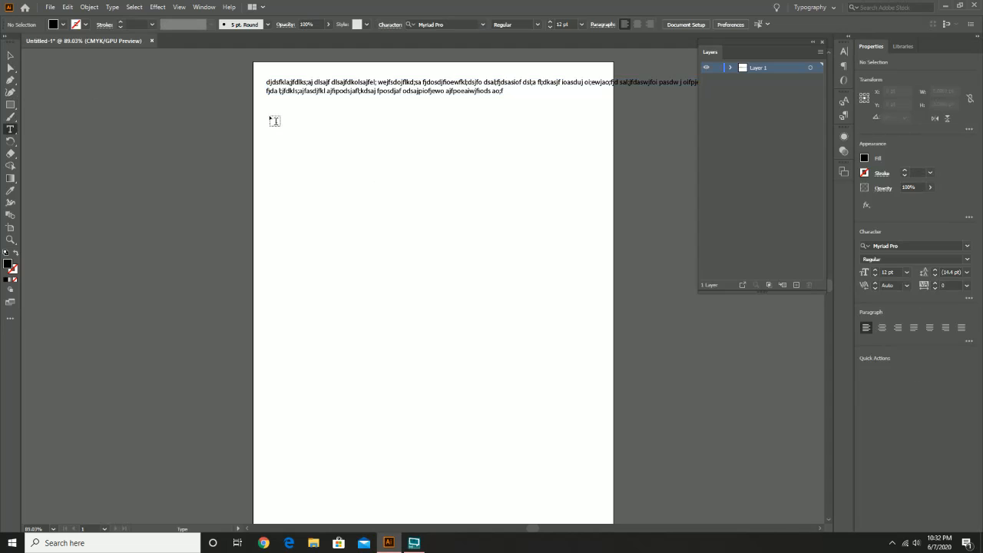
pyautogui.moveTo(268, 103); pyautogui.dragTo(607, 326)
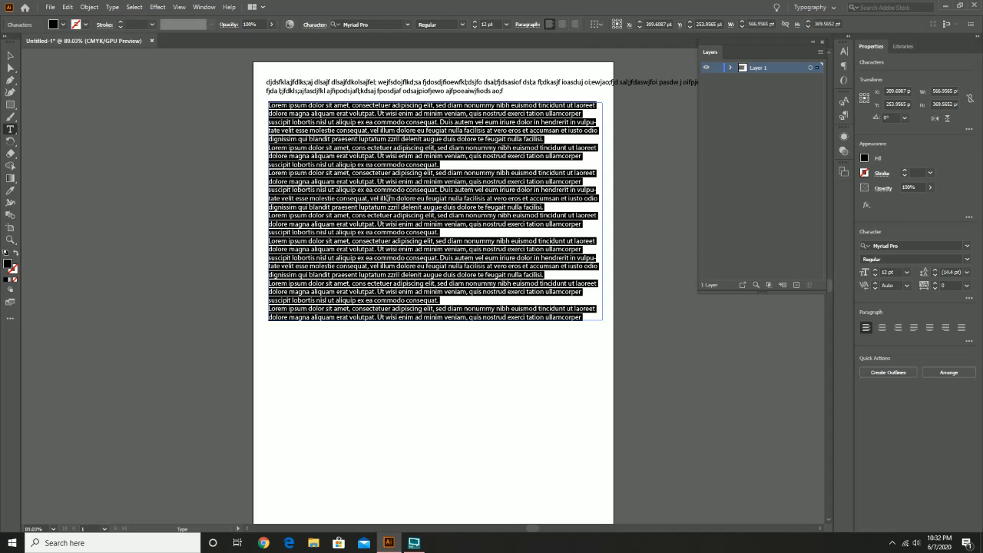
pyautogui.press('BackSpace')
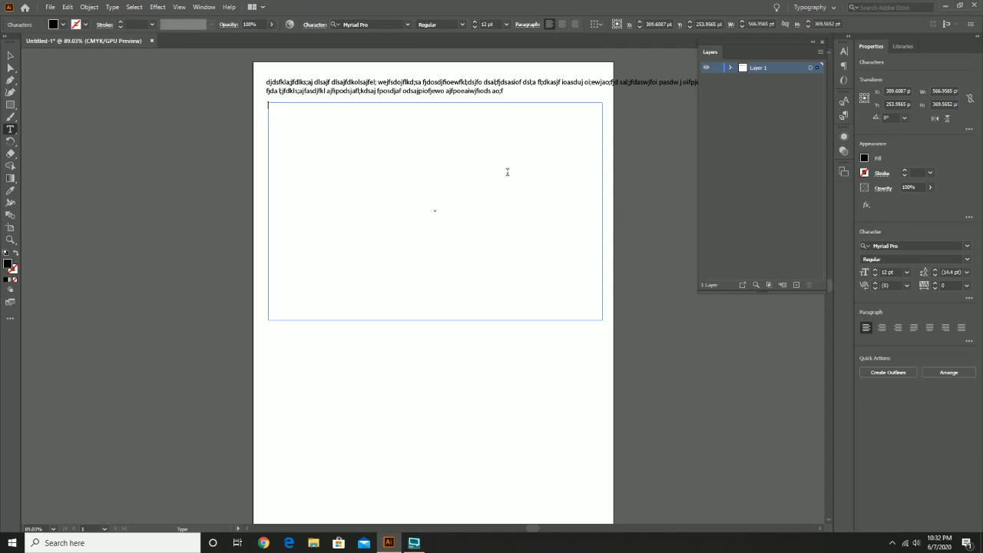
# Browse the available font families and their samples for the empty text box, keeping the font unchanged.
pyautogui.click(968, 247)
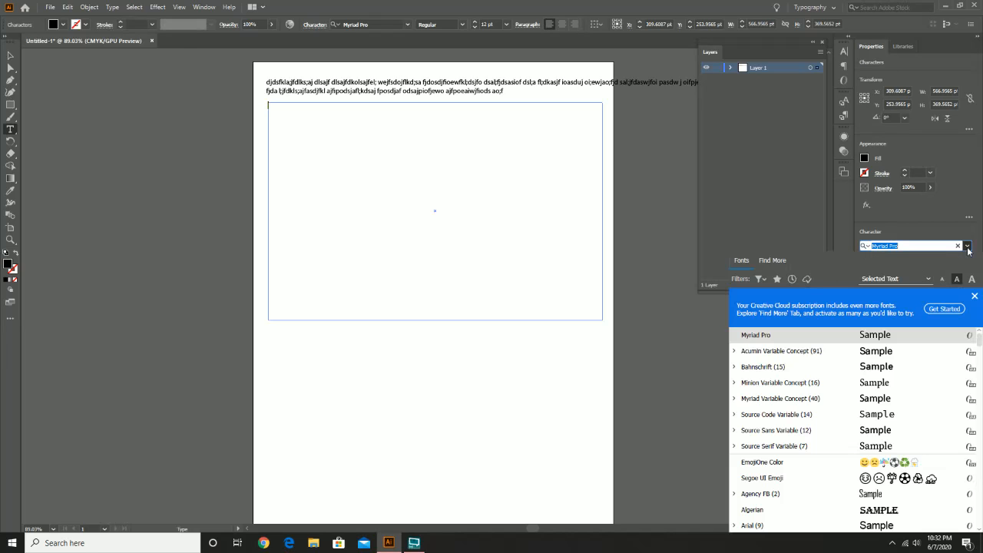
pyautogui.scroll(-2, 807, 455)
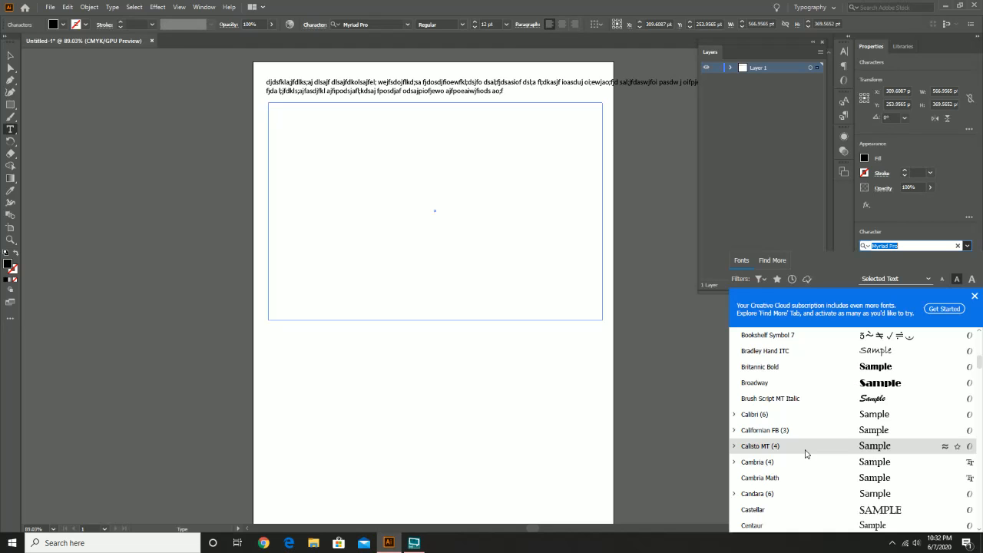
pyautogui.scroll(-5, 805, 453)
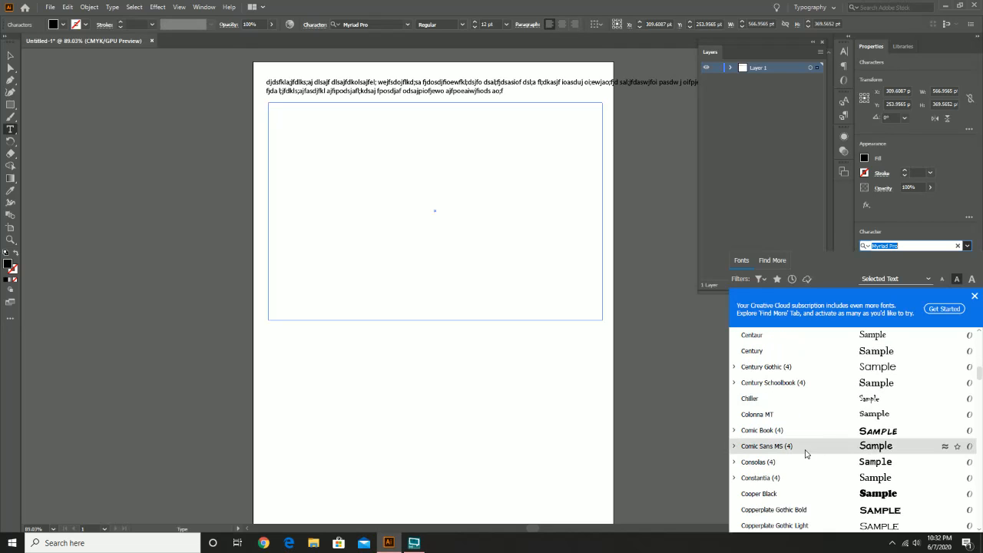
pyautogui.scroll(-2, 804, 453)
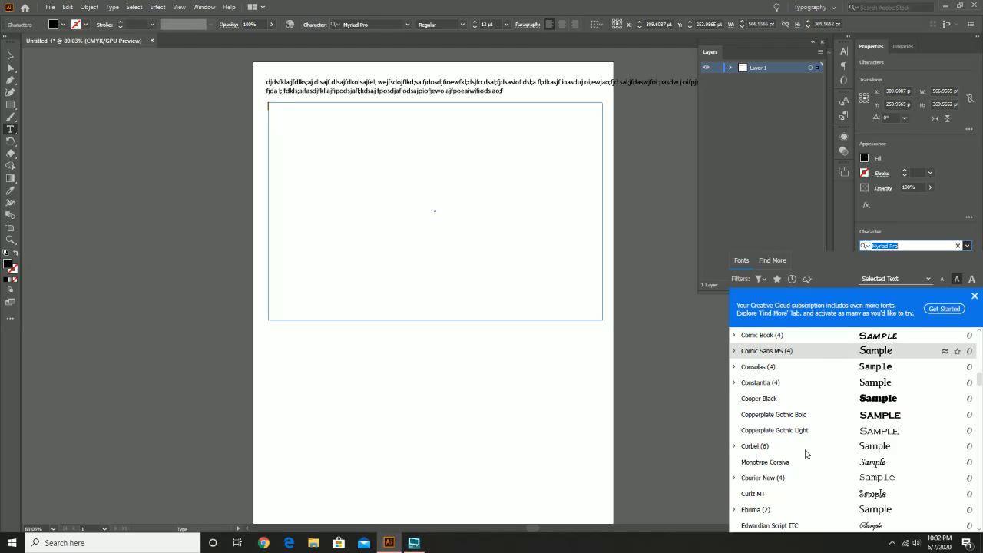
pyautogui.scroll(-2, 804, 453)
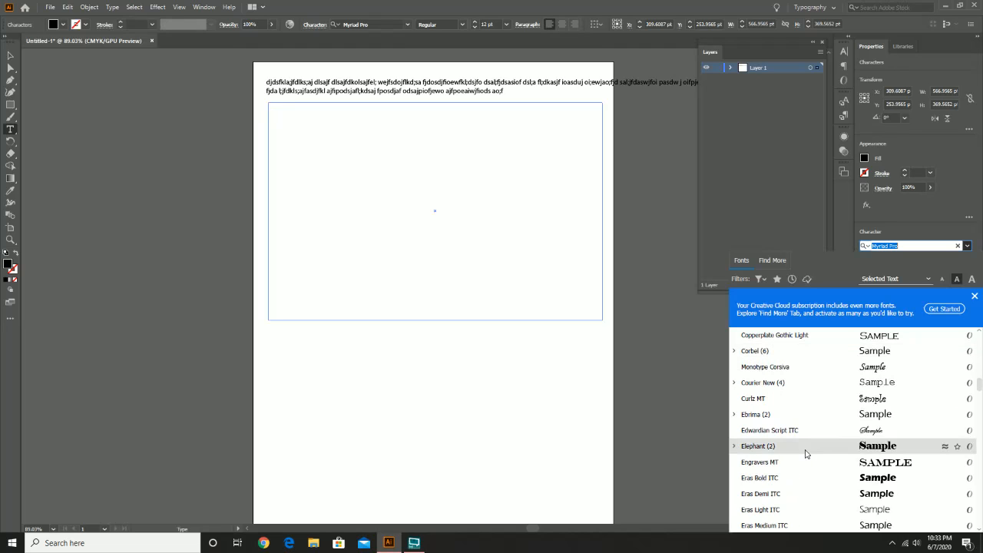
pyautogui.scroll(-7, 804, 453)
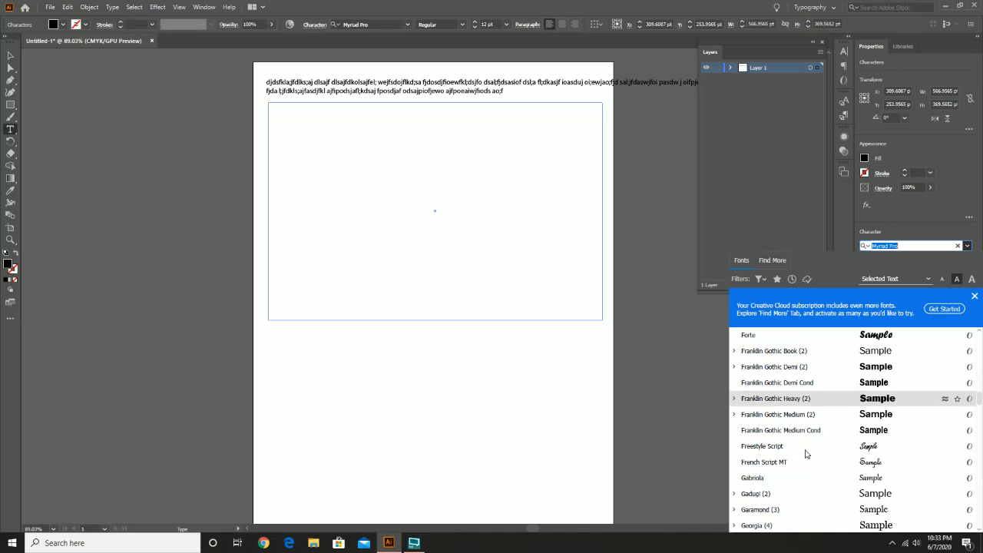
pyautogui.scroll(-8, 805, 453)
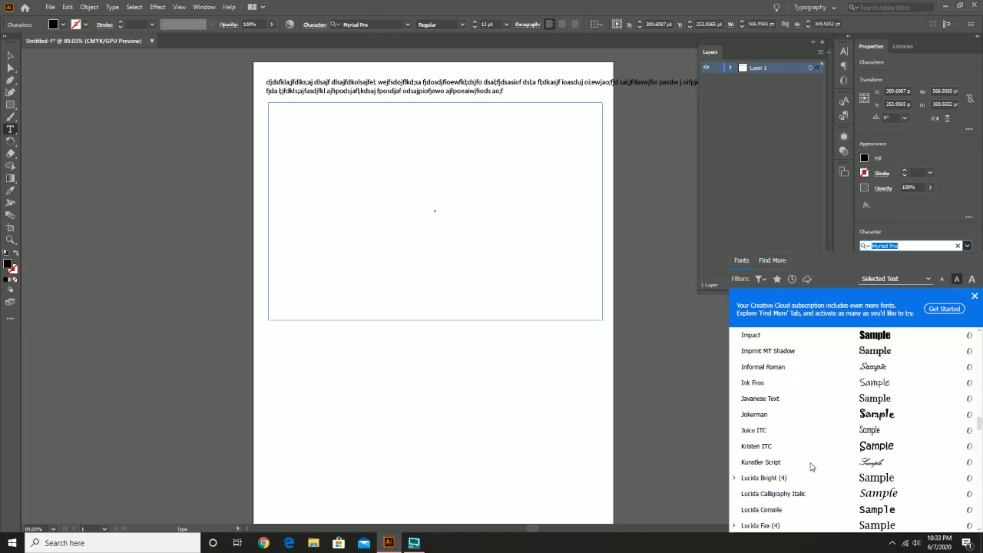
pyautogui.scroll(-13, 810, 466)
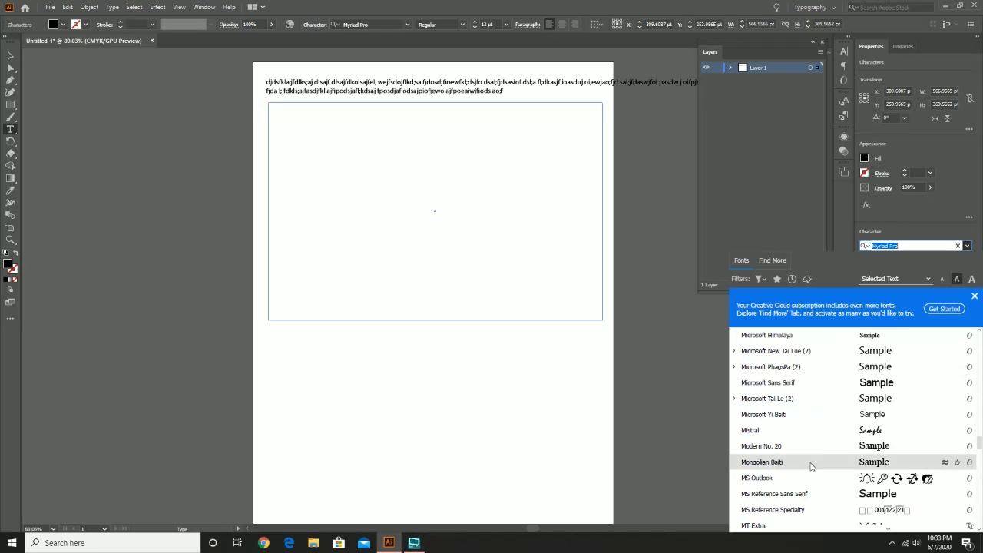
pyautogui.scroll(20, 810, 466)
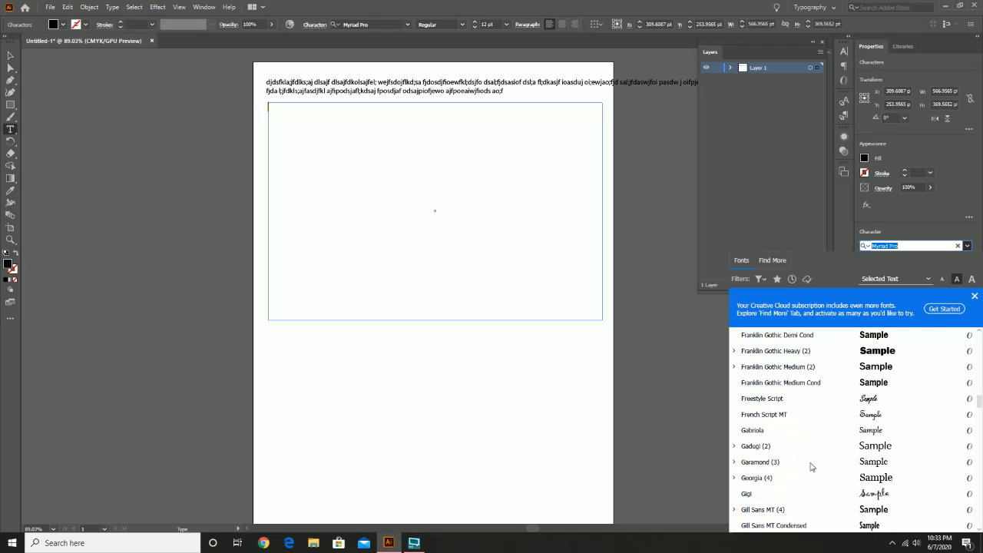
pyautogui.scroll(5, 810, 466)
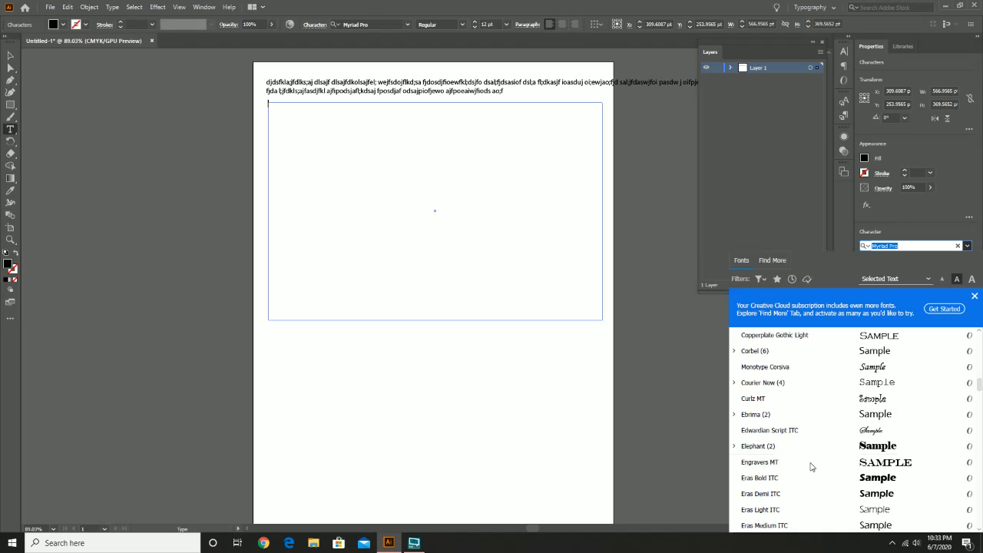
pyautogui.scroll(4, 810, 466)
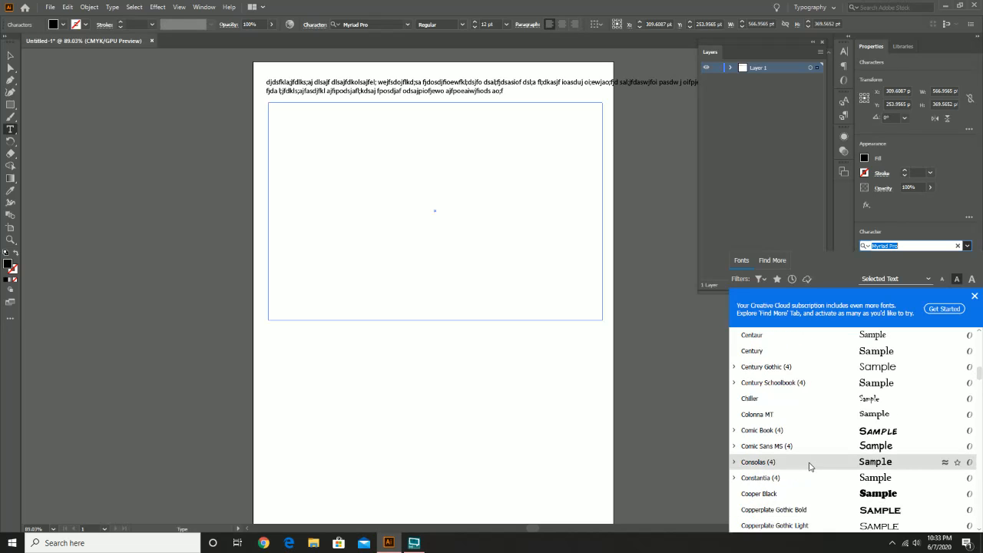
pyautogui.scroll(3, 810, 466)
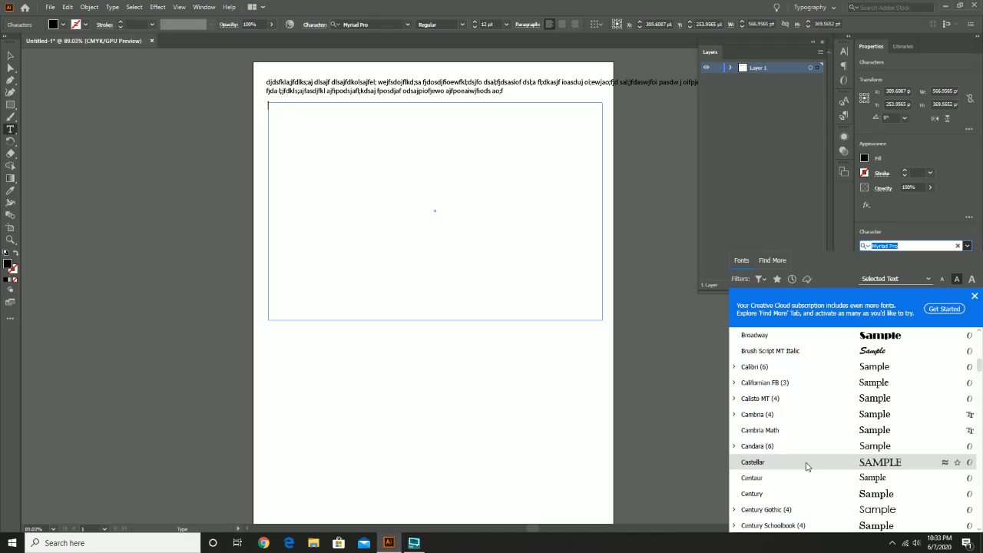
pyautogui.click(439, 244)
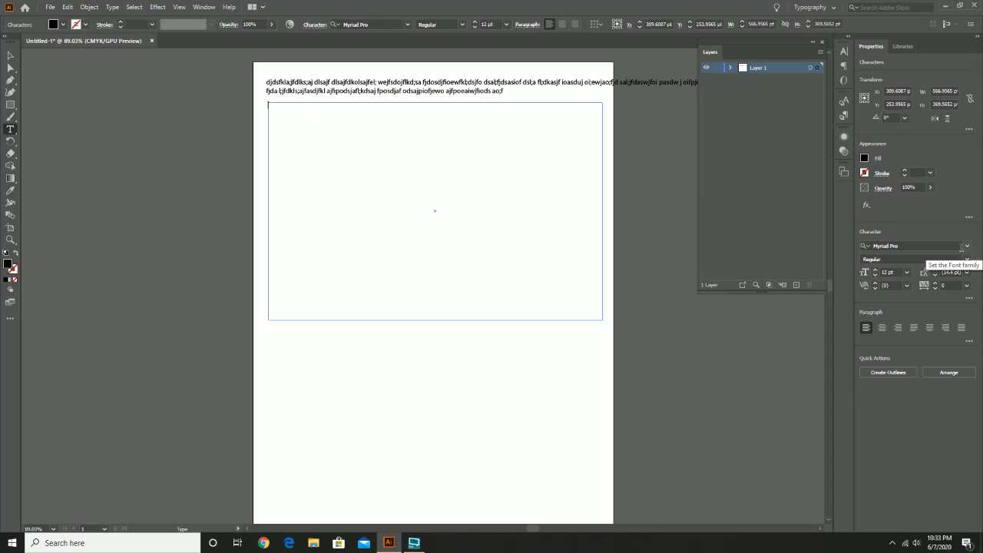
# Set the empty text box's font family to Times New Roman and view the font styles it offers.
pyautogui.click(967, 247)
pyautogui.scroll(-10, 836, 466)
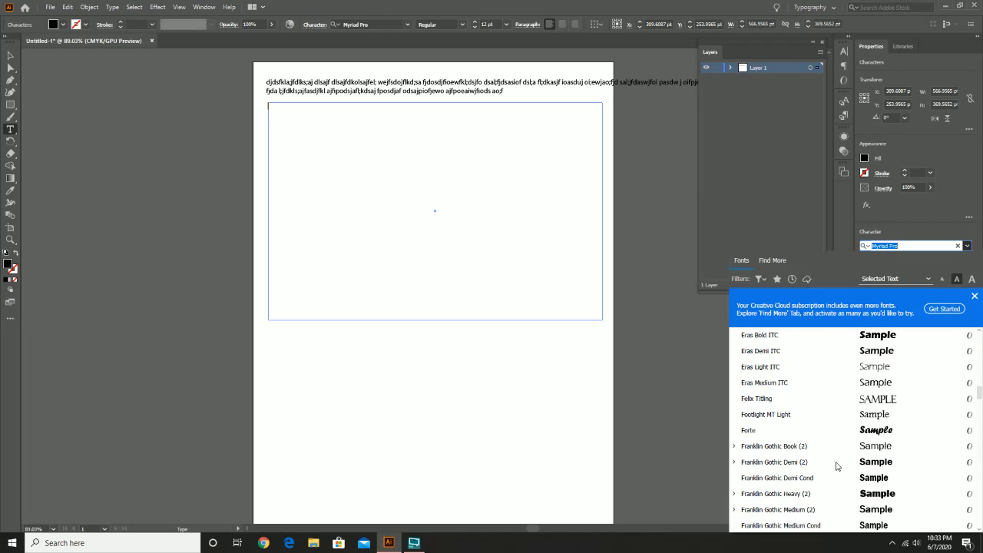
pyautogui.scroll(-20, 836, 466)
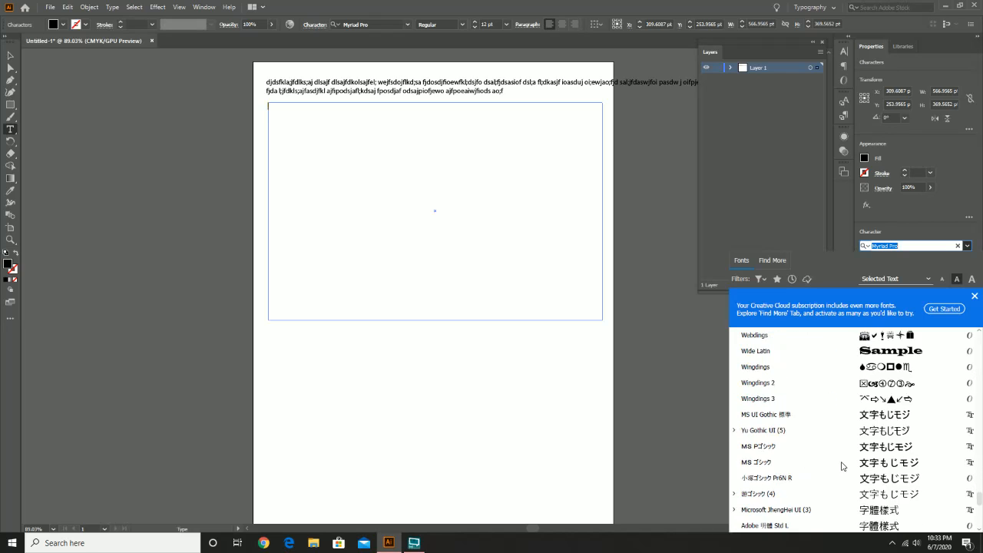
pyautogui.scroll(10, 841, 466)
pyautogui.scroll(-6, 840, 465)
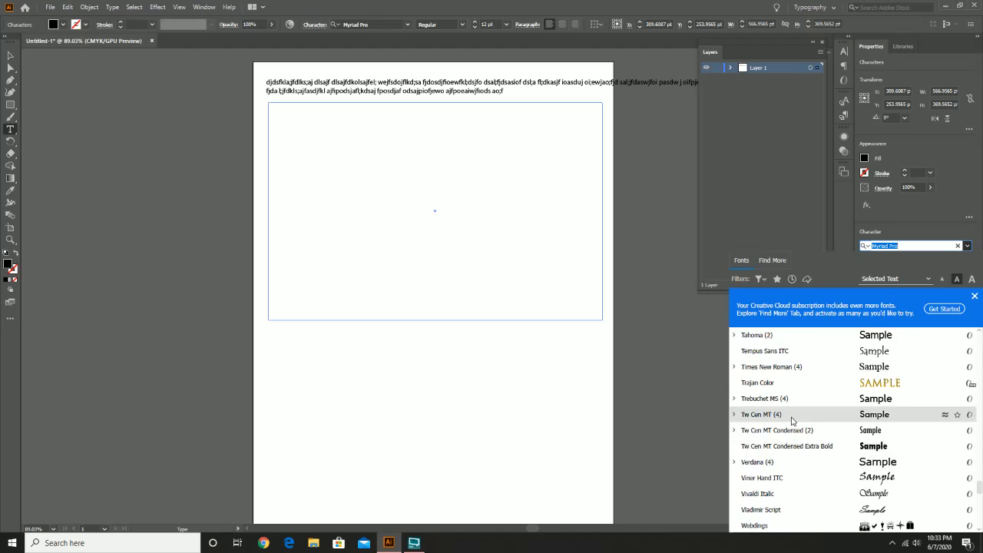
pyautogui.scroll(1, 792, 420)
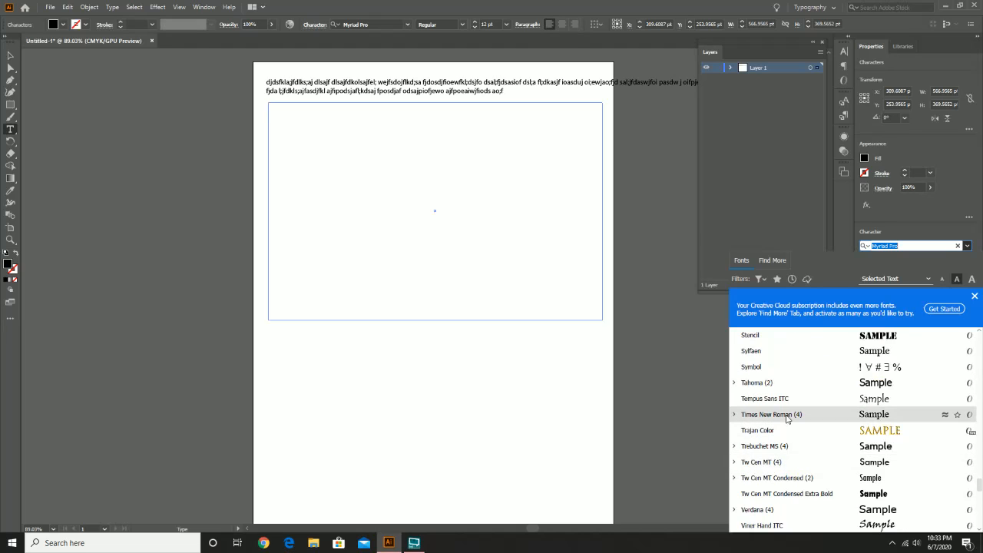
pyautogui.click(787, 417)
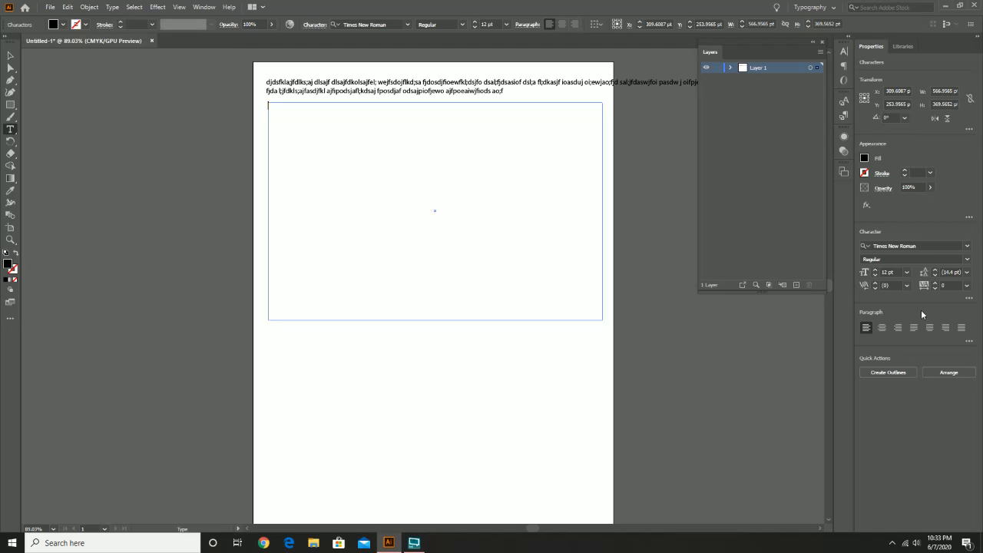
pyautogui.click(967, 260)
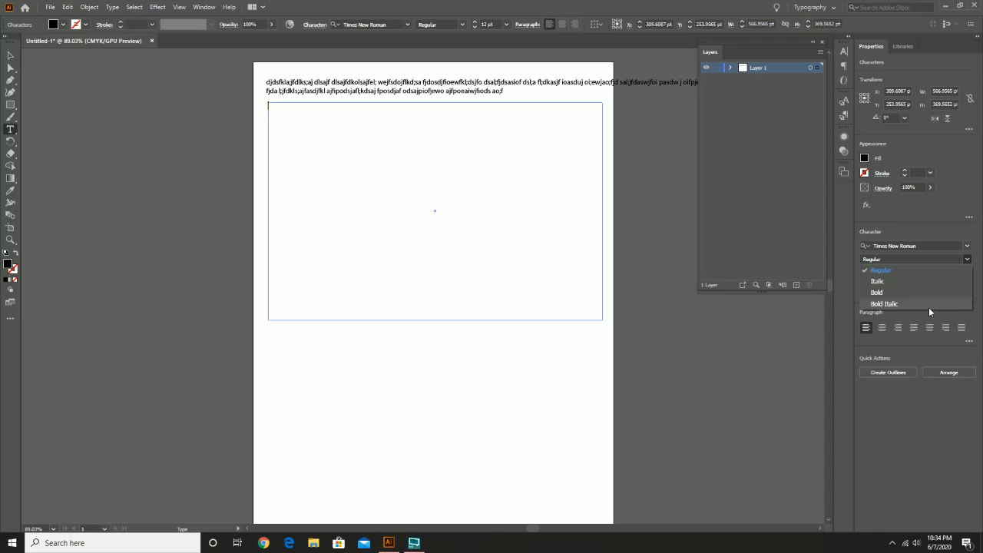
pyautogui.click(966, 248)
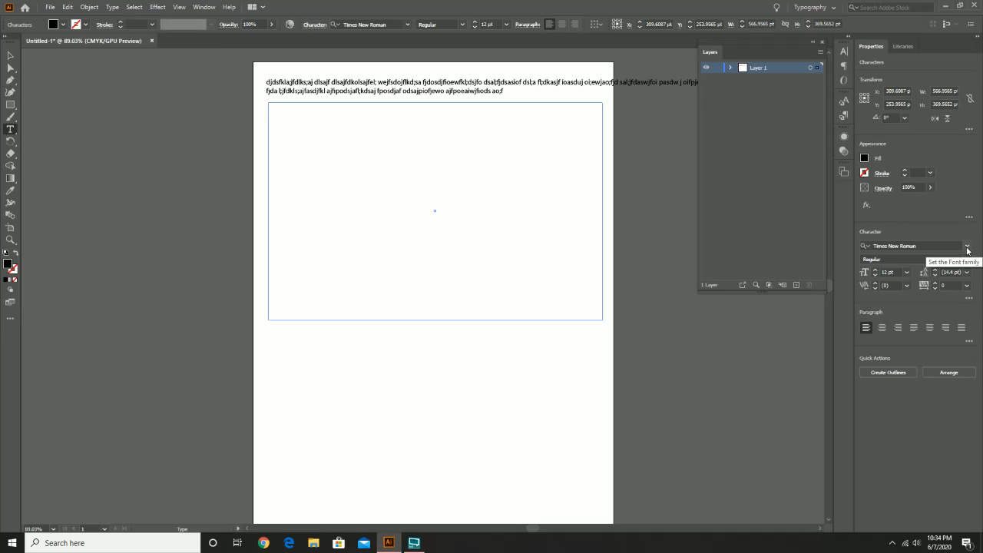
# Change the font family to Century and check which font styles it offers.
pyautogui.click(967, 247)
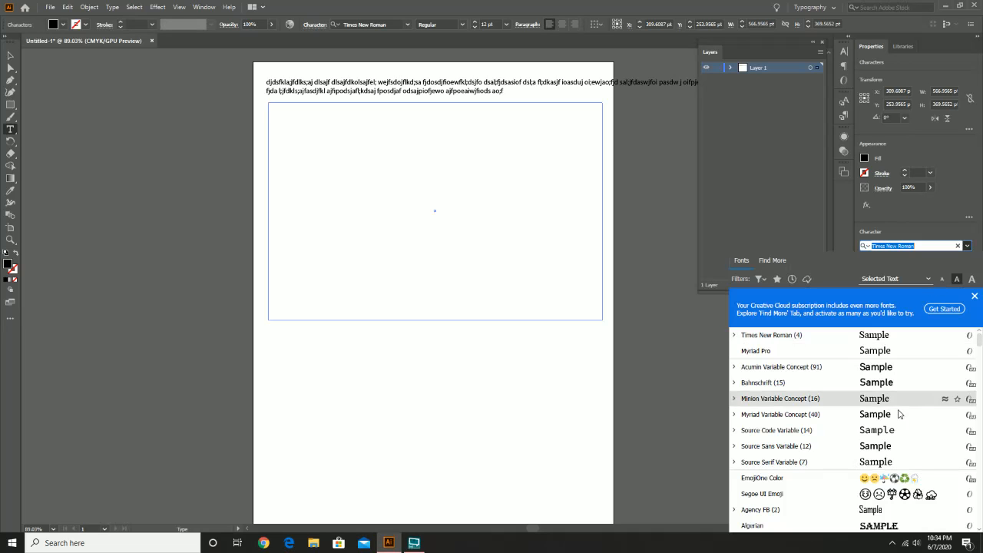
pyautogui.scroll(-5, 818, 503)
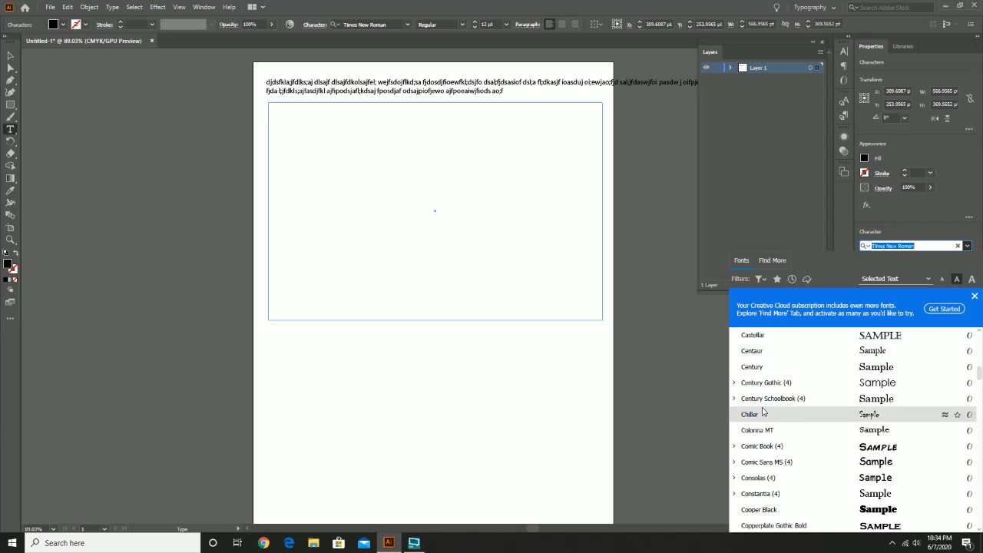
pyautogui.click(752, 367)
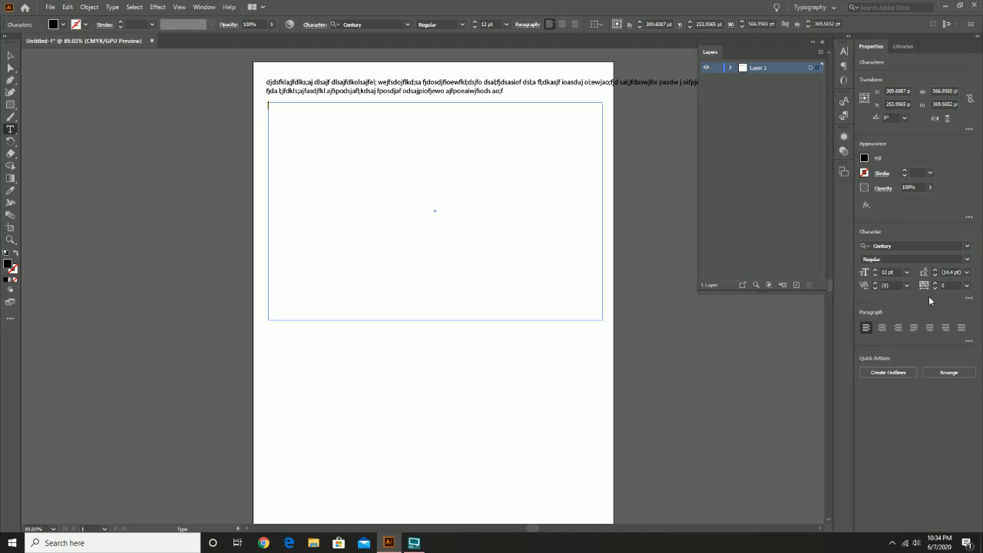
pyautogui.click(967, 259)
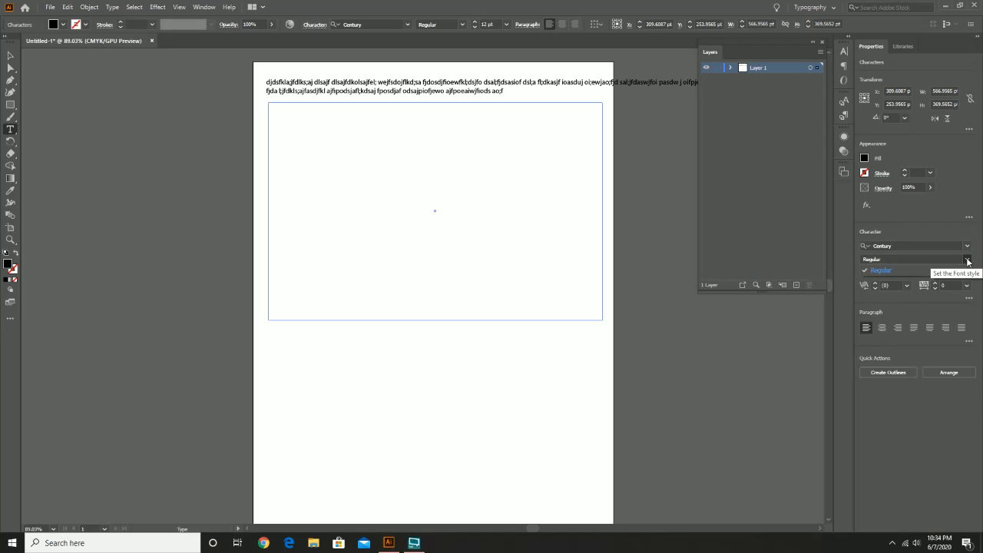
# Change the font family to Broadway and check its available font styles.
pyautogui.click(965, 247)
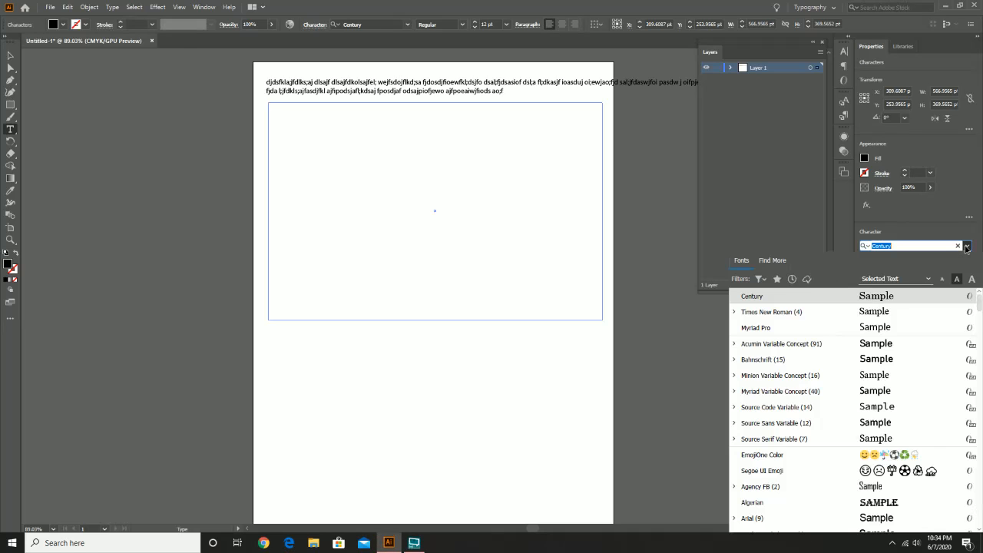
pyautogui.scroll(-5, 790, 471)
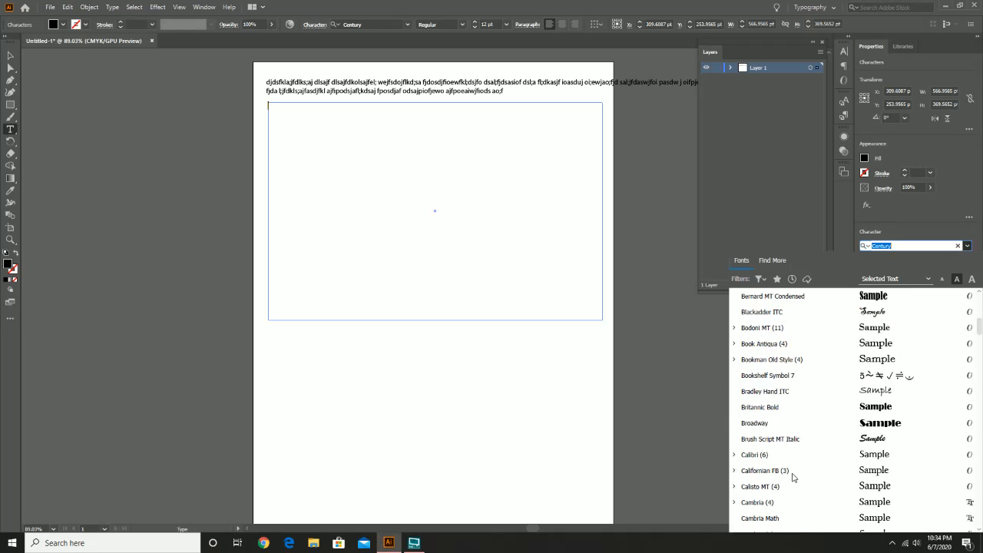
pyautogui.click(764, 424)
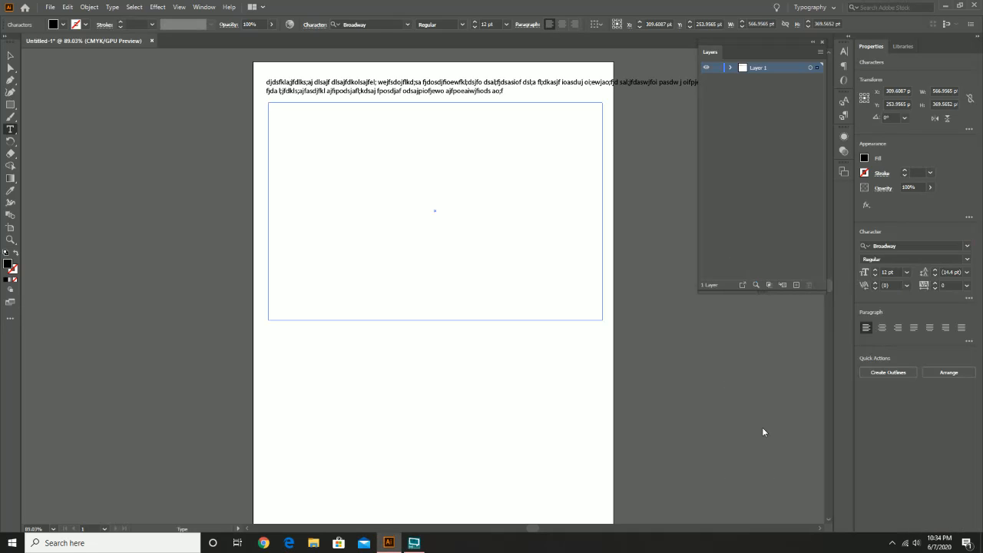
pyautogui.click(965, 260)
# Set the text box's font family to Calibri and view its font styles, keeping Regular.
pyautogui.click(965, 248)
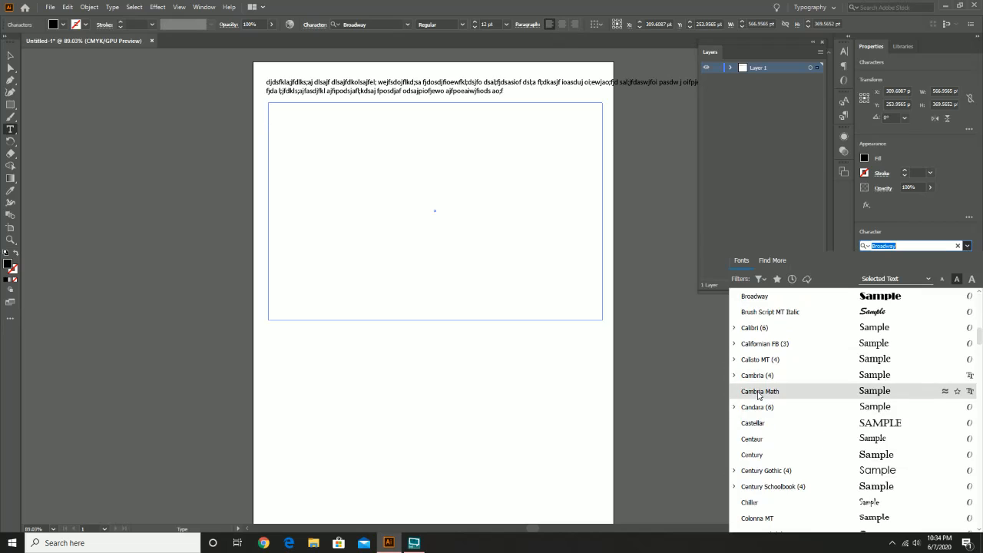
pyautogui.click(753, 328)
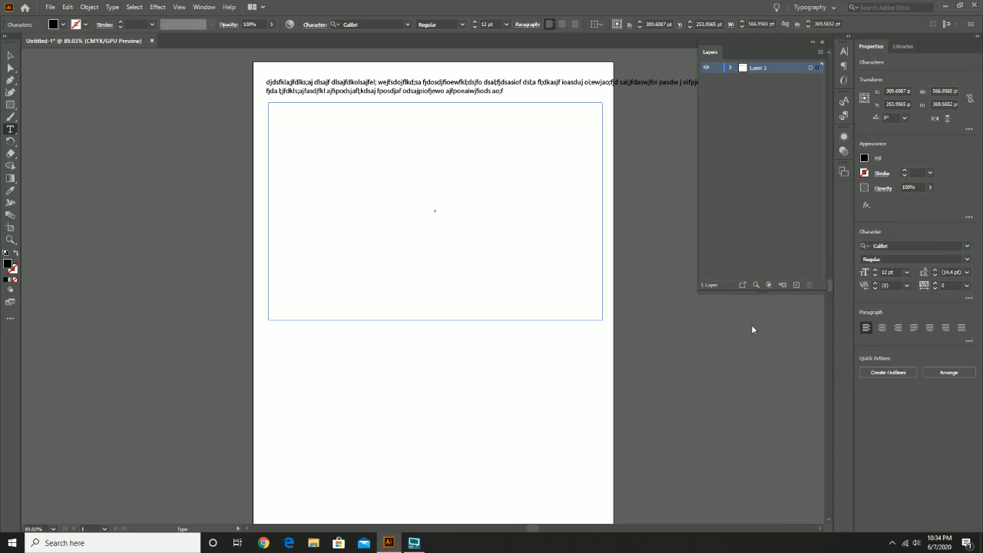
pyautogui.click(966, 259)
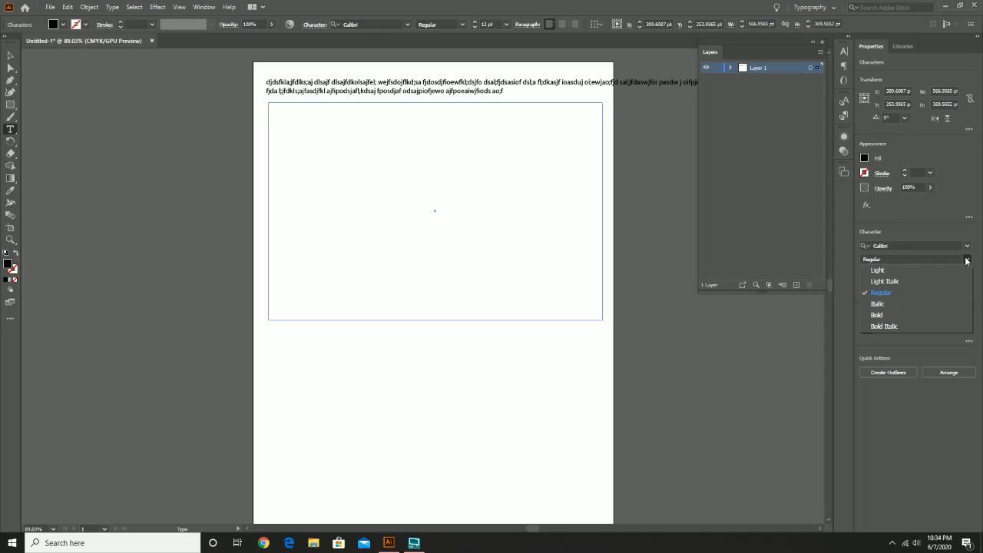
pyautogui.click(966, 261)
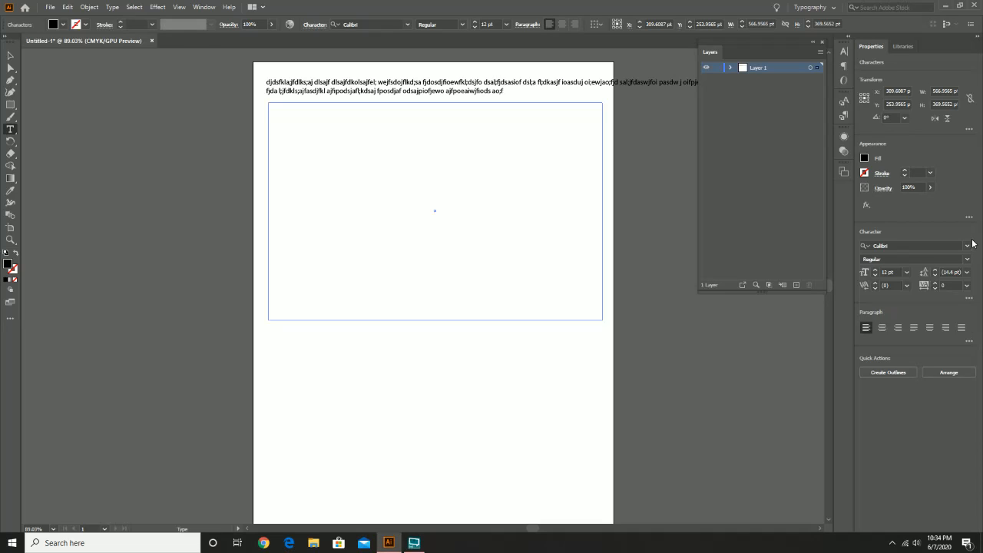
# Raise the font size in single-point increments to 19 pt and finish by choosing the preset size of 18 pt.
pyautogui.click(873, 276)
pyautogui.click(873, 270)
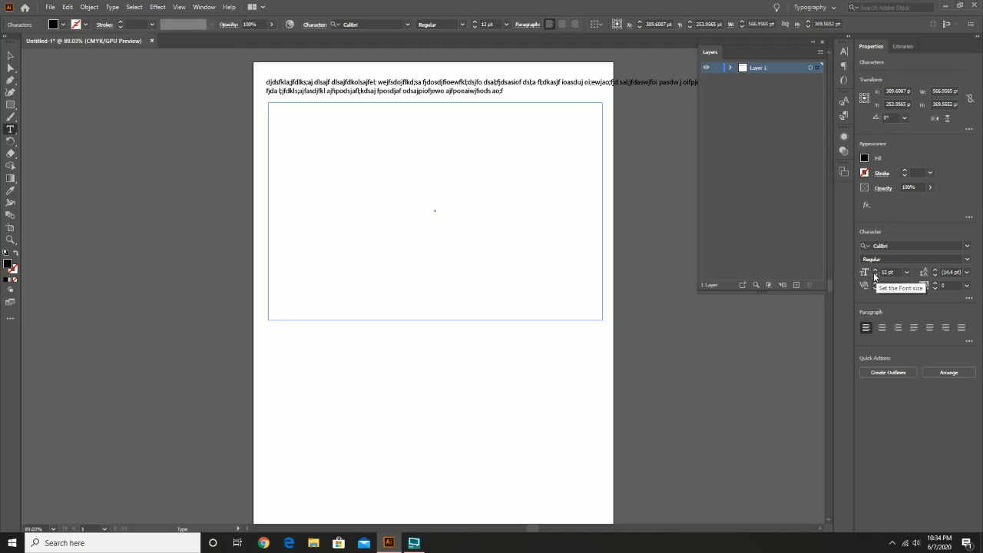
pyautogui.click(875, 270)
pyautogui.click(874, 270)
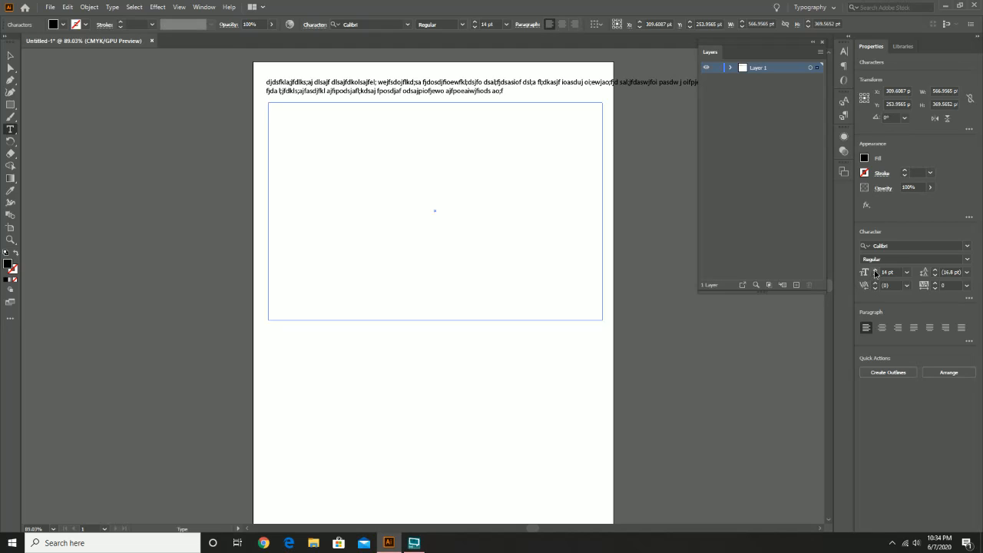
pyautogui.click(874, 270)
pyautogui.click(874, 269)
pyautogui.click(875, 269)
pyautogui.click(874, 270)
pyautogui.click(874, 270)
pyautogui.click(908, 272)
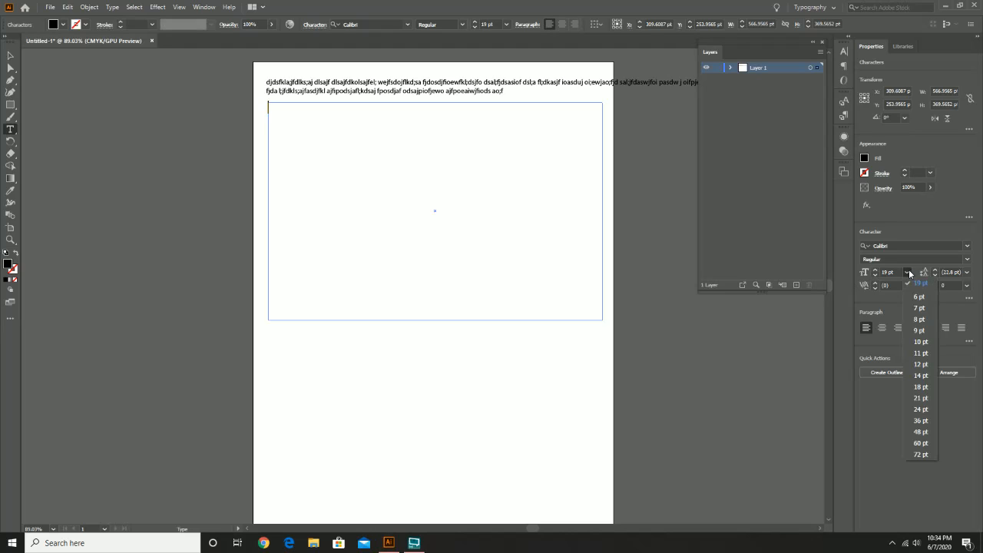
pyautogui.click(918, 387)
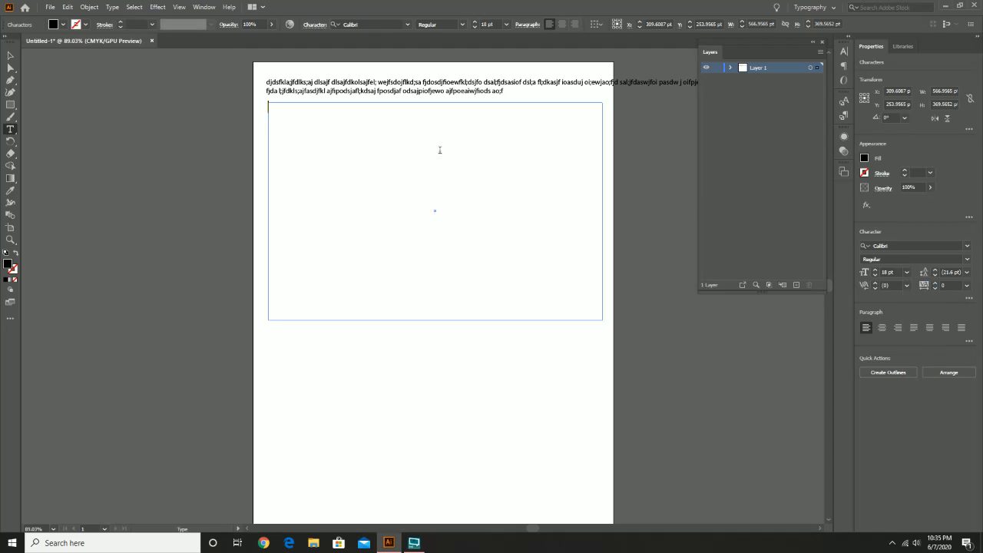
# Enter a line of random letters in the text box, and delete all of it again.
pyautogui.rightClick(299, 122)
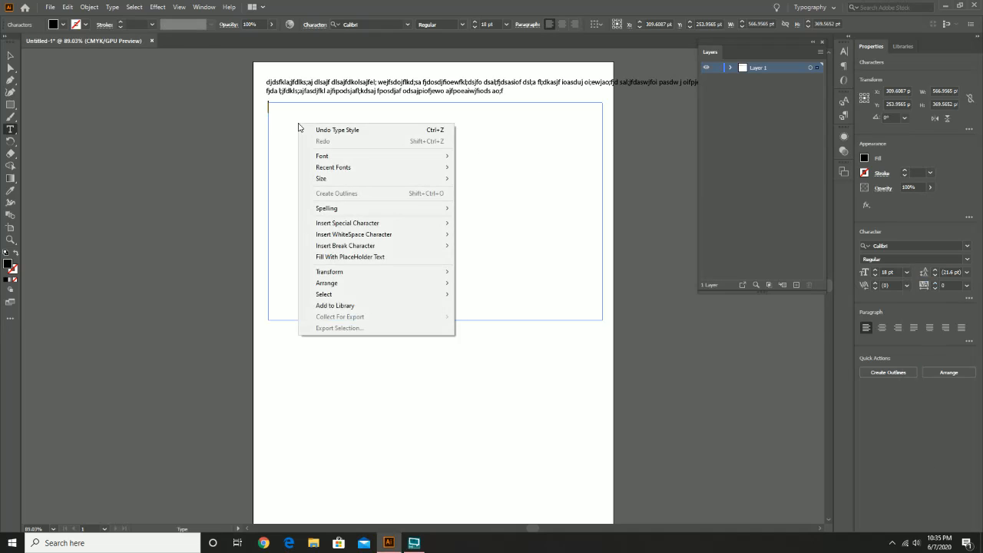
pyautogui.click(275, 123)
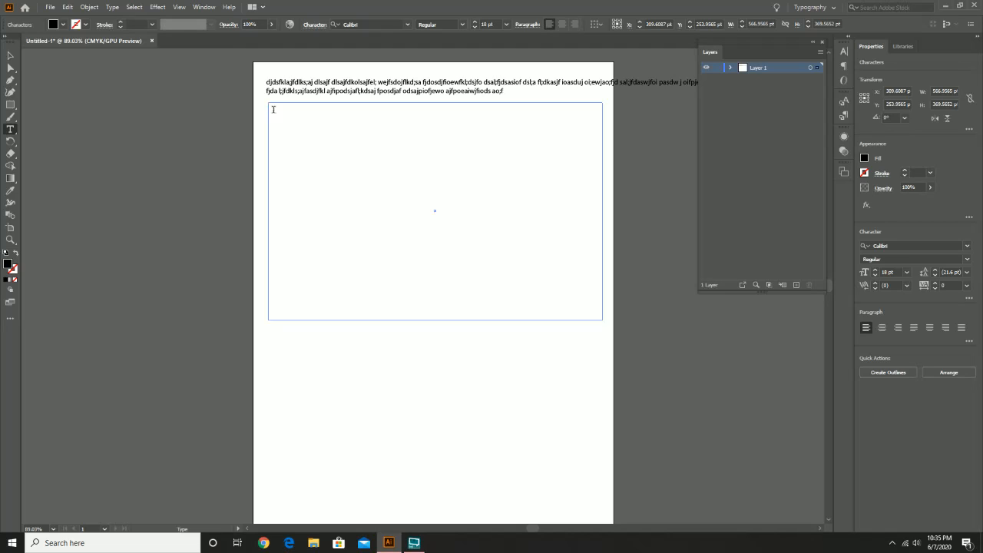
pyautogui.write('fdkaslf dslajf owejiofpsdj iofjeaiofj dsaoj')
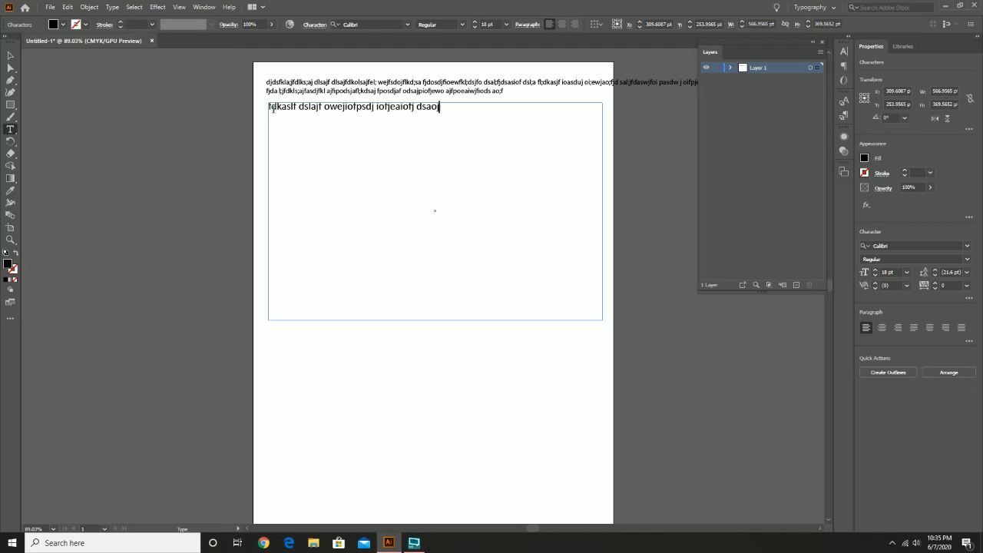
pyautogui.write('fmd sal;kfjdsasiofjoaijremf w')
pyautogui.press('BackSpace')
pyautogui.press('BackSpace')
pyautogui.press('BackSpace')
pyautogui.press('BackSpace')
pyautogui.press('BackSpace')
pyautogui.press('BackSpace')
pyautogui.press('BackSpace')
pyautogui.press('BackSpace')
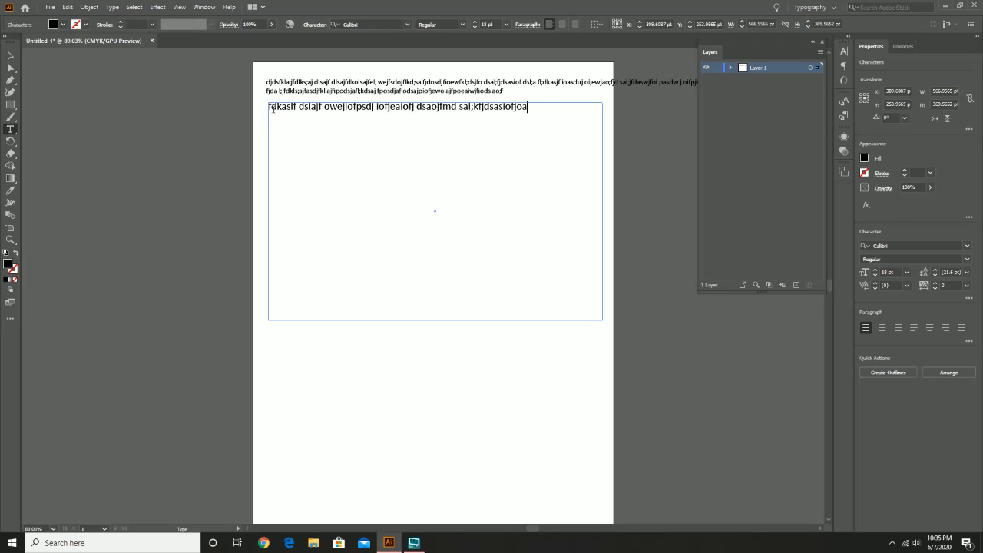
pyautogui.press('BackSpace')
pyautogui.press('BackSpace')
pyautogui.press('BackSpace')
pyautogui.press('BackSpace')
pyautogui.press('BackSpace')
pyautogui.press('BackSpace')
pyautogui.press('BackSpace')
pyautogui.press('BackSpace')
pyautogui.press('BackSpace')
pyautogui.press('BackSpace')
pyautogui.press('BackSpace')
pyautogui.press('BackSpace')
pyautogui.press('BackSpace')
pyautogui.press('BackSpace')
pyautogui.press('BackSpace')
pyautogui.press('BackSpace')
pyautogui.press('BackSpace')
pyautogui.press('BackSpace')
pyautogui.press('BackSpace')
pyautogui.press('BackSpace')
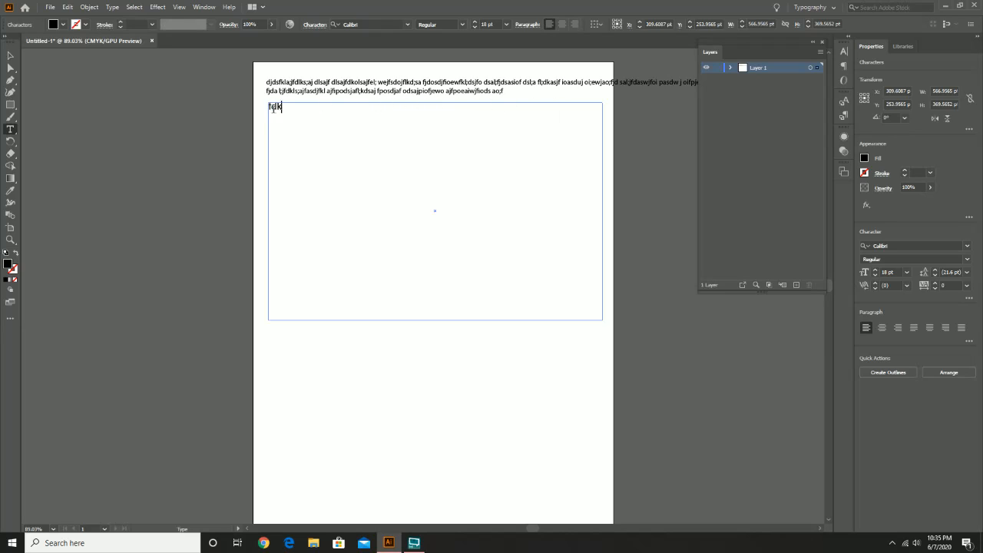
pyautogui.press('BackSpace')
pyautogui.press('BackSpace')
pyautogui.press('BackSpace')
# Fill the empty text box with placeholder text and delete everything after its first paragraph.
pyautogui.rightClick(272, 109)
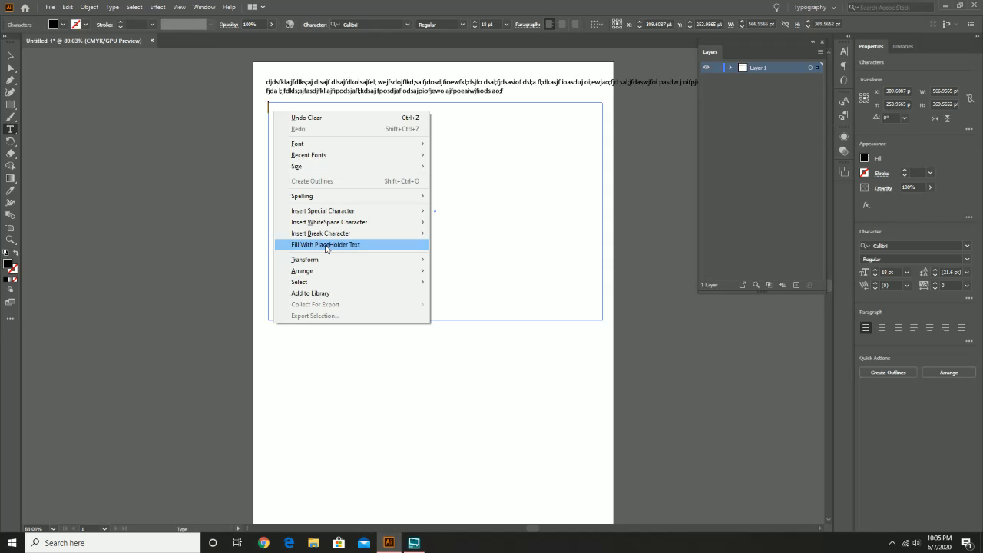
pyautogui.click(326, 245)
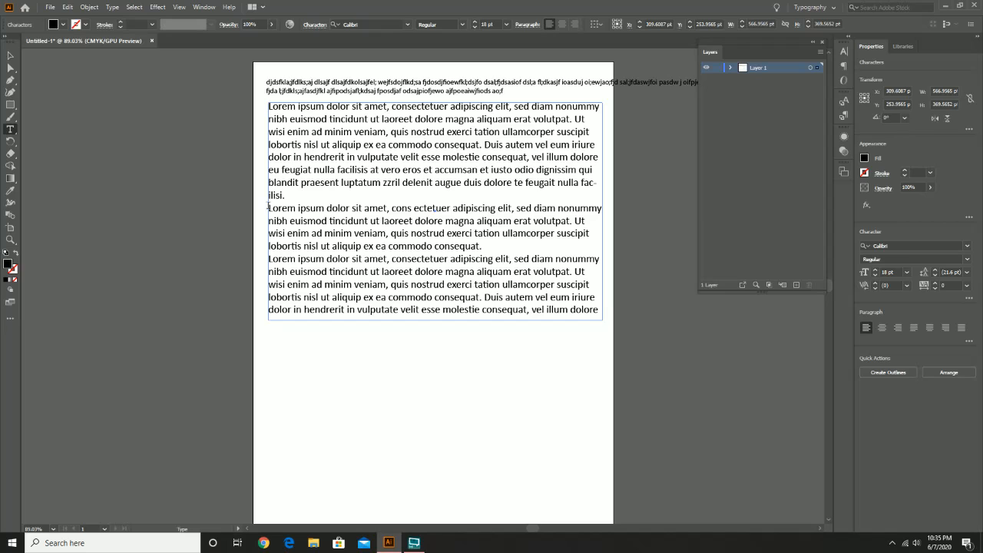
pyautogui.rightClick(349, 196)
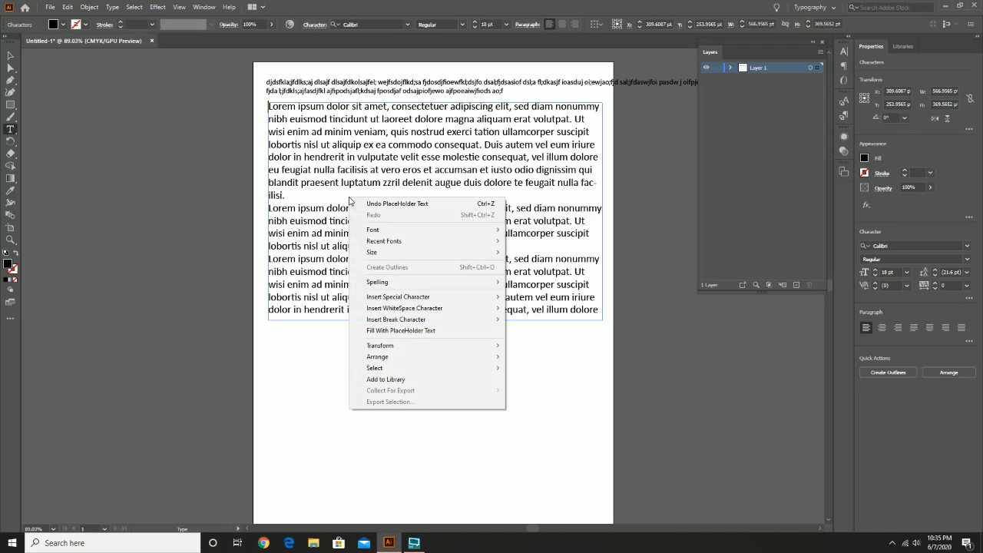
pyautogui.click(430, 332)
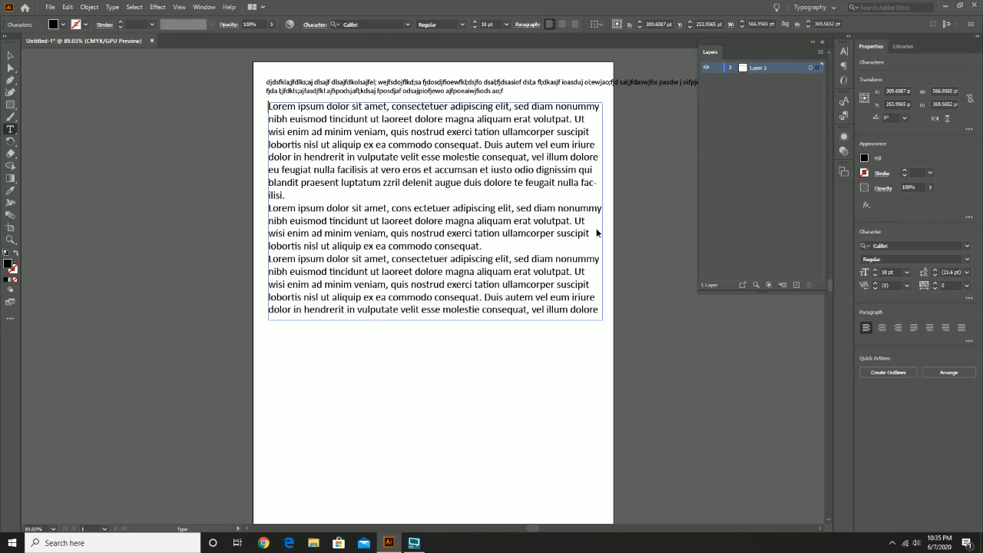
pyautogui.moveTo(269, 207); pyautogui.dragTo(620, 336)
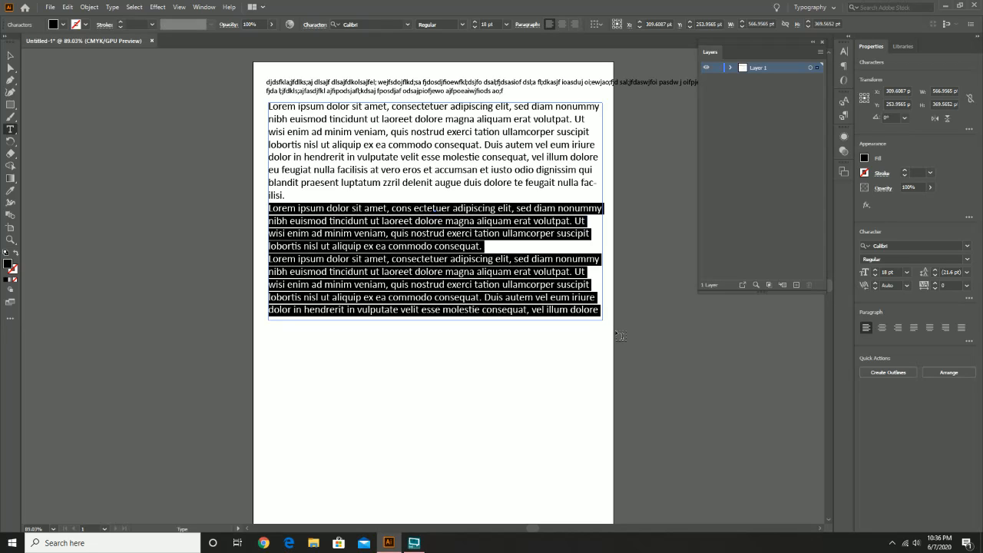
pyautogui.press('BackSpace')
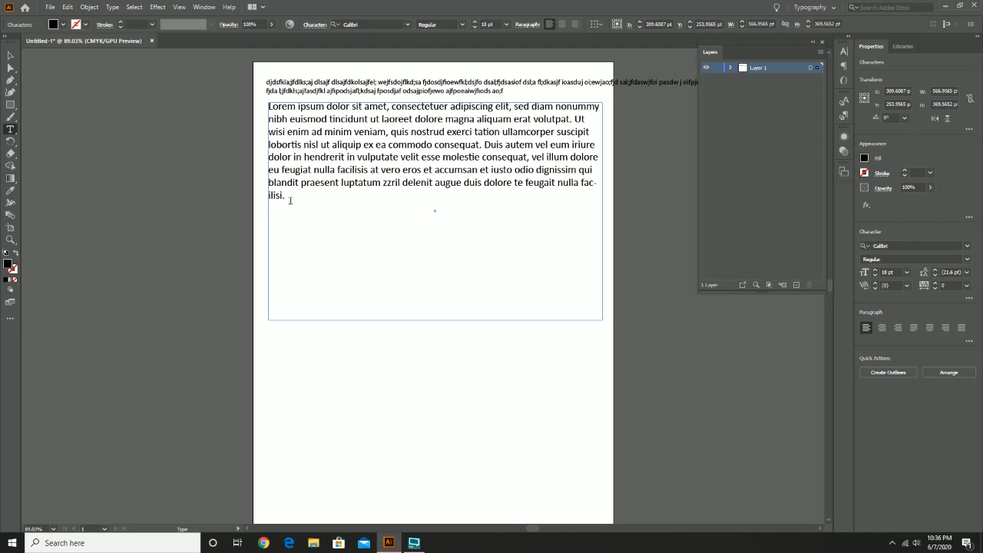
# Select the whole Lorem ipsum paragraph and set its font size to 14 pt.
pyautogui.moveTo(290, 199); pyautogui.dragTo(264, 102)
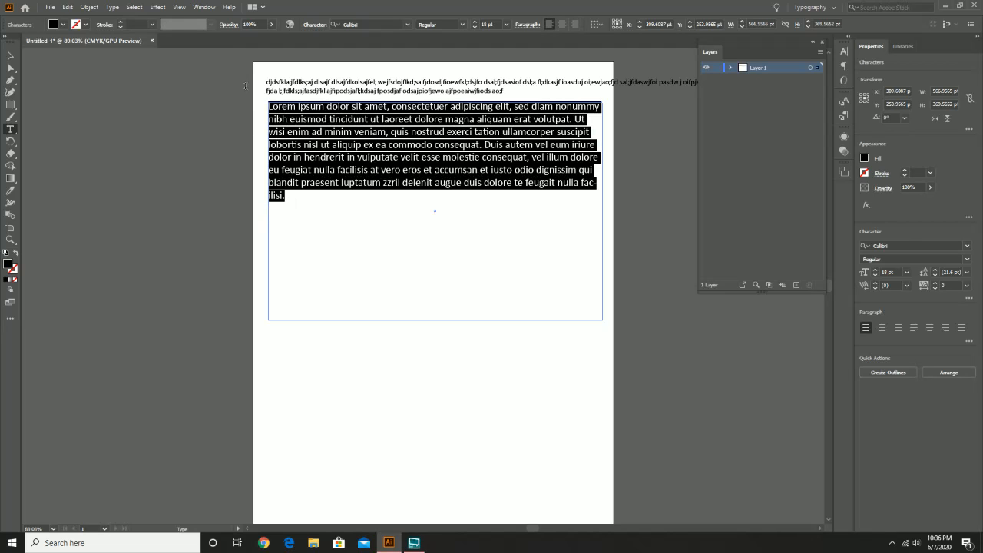
pyautogui.click(905, 272)
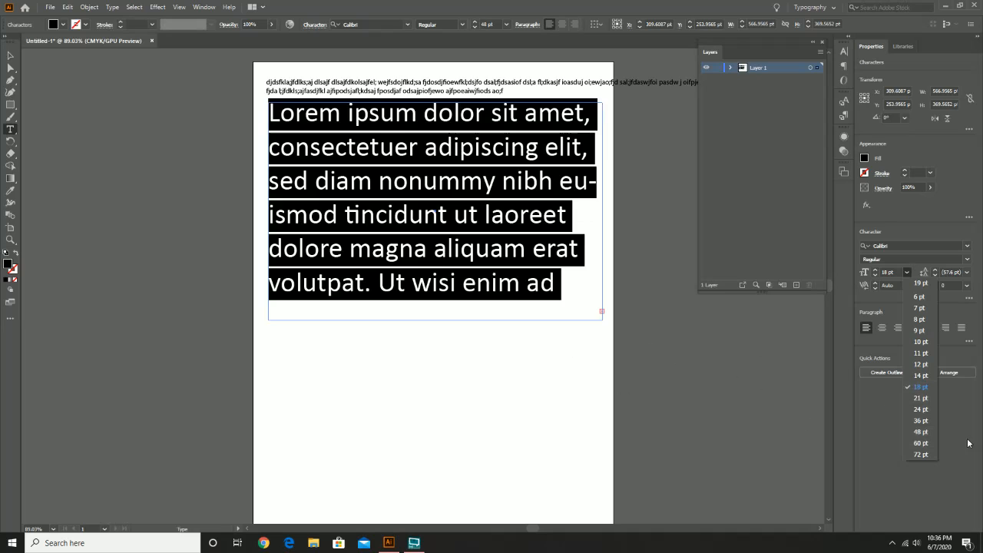
pyautogui.click(927, 379)
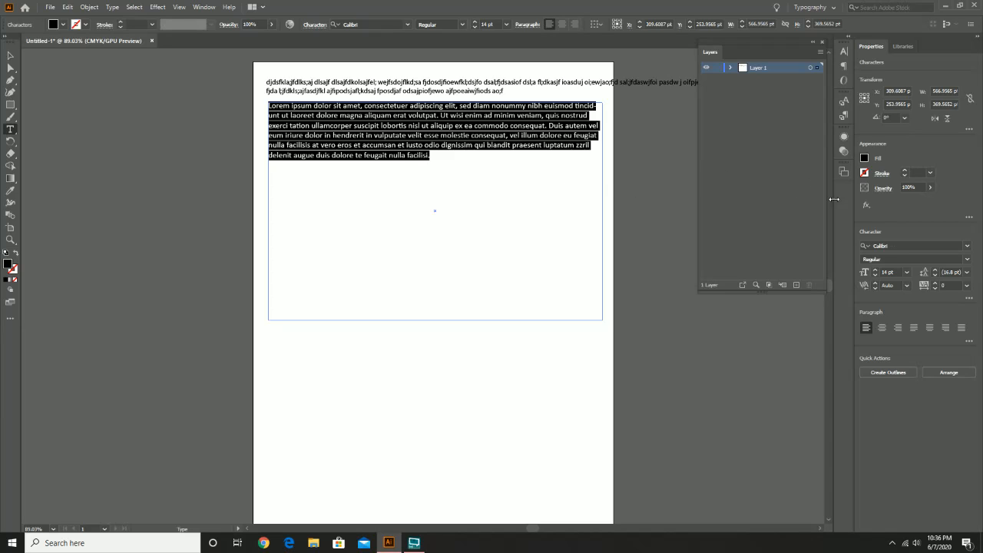
# Raise the selected paragraph's leading in single-point increments to 29 pt.
pyautogui.click(935, 270)
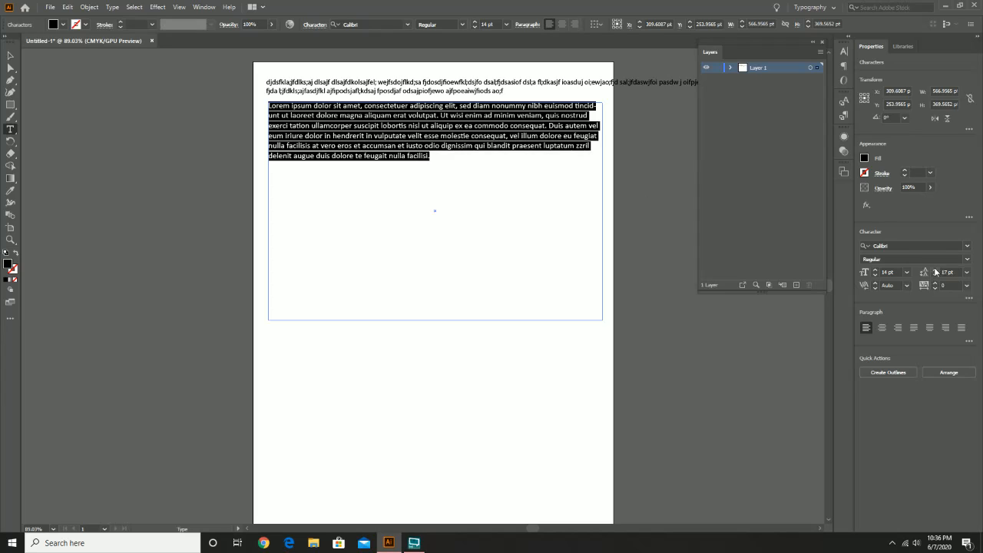
pyautogui.click(935, 270)
pyautogui.click(935, 271)
pyautogui.click(935, 271)
pyautogui.click(935, 270)
pyautogui.click(936, 270)
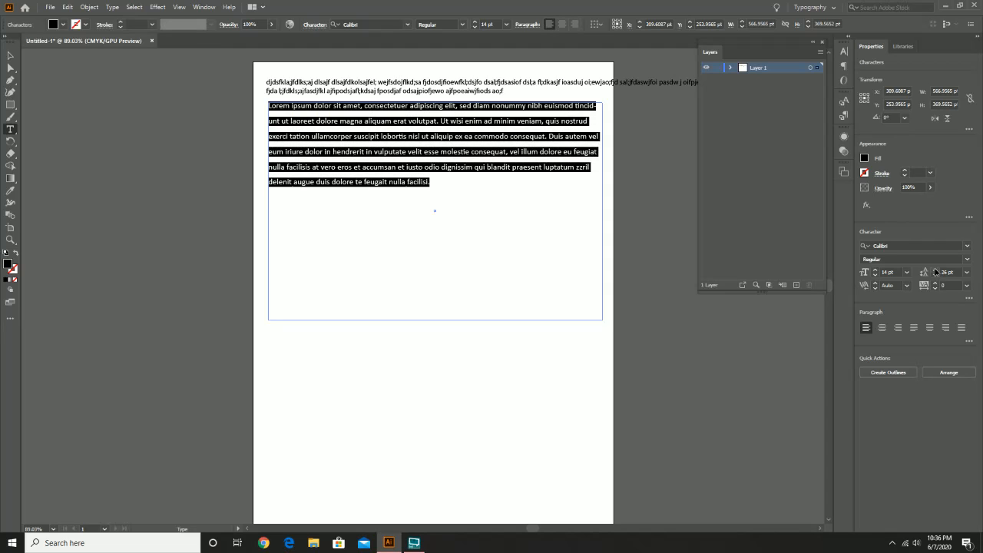
pyautogui.click(935, 270)
pyautogui.click(935, 270)
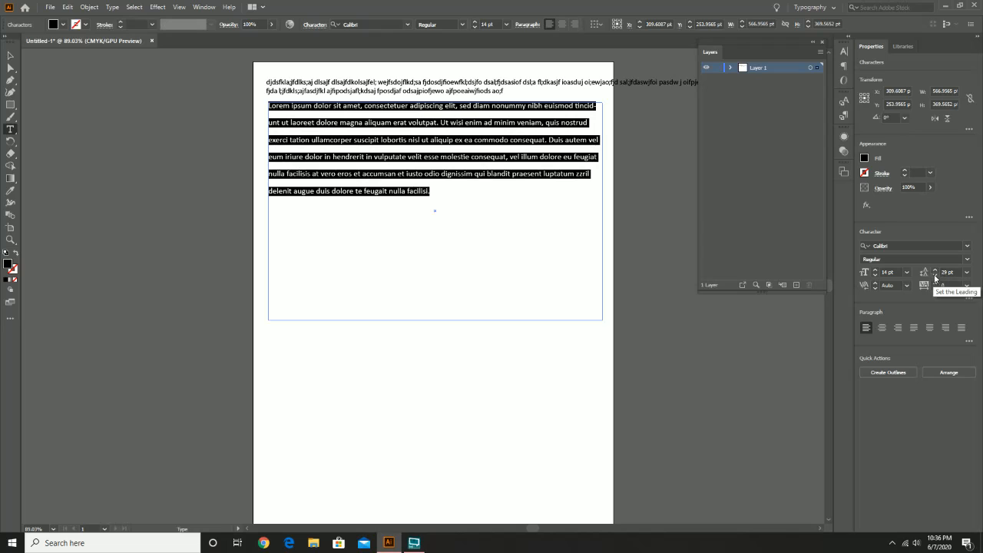
# Lower the paragraph's leading in single-point decrements until the lines sit close together.
pyautogui.click(935, 275)
pyautogui.click(935, 275)
pyautogui.click(935, 275)
pyautogui.click(935, 275)
pyautogui.click(935, 276)
pyautogui.click(935, 276)
pyautogui.click(935, 276)
pyautogui.click(935, 276)
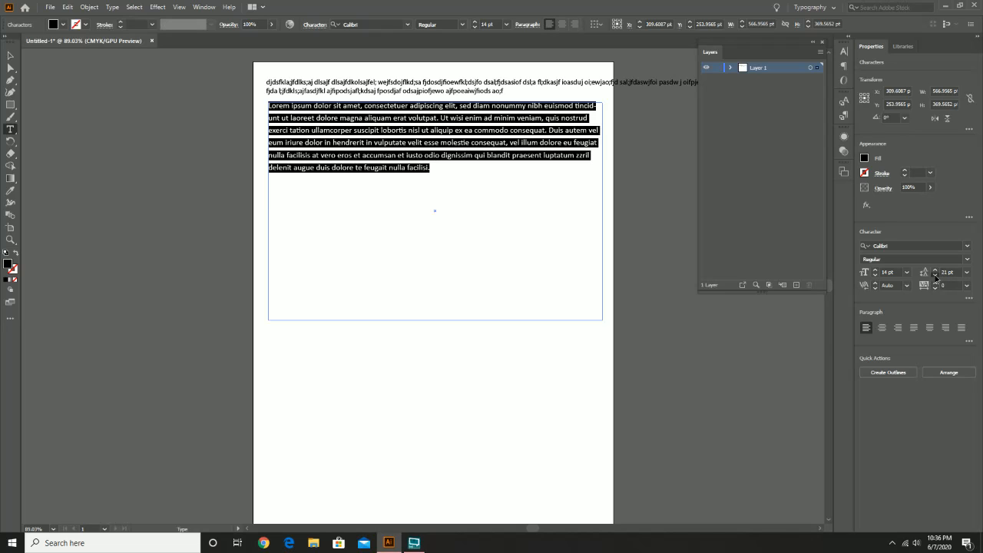
pyautogui.click(935, 275)
pyautogui.click(935, 275)
pyautogui.click(935, 275)
pyautogui.click(935, 275)
# Increase the paragraph's leading again, point by point, to 26 pt.
pyautogui.click(935, 271)
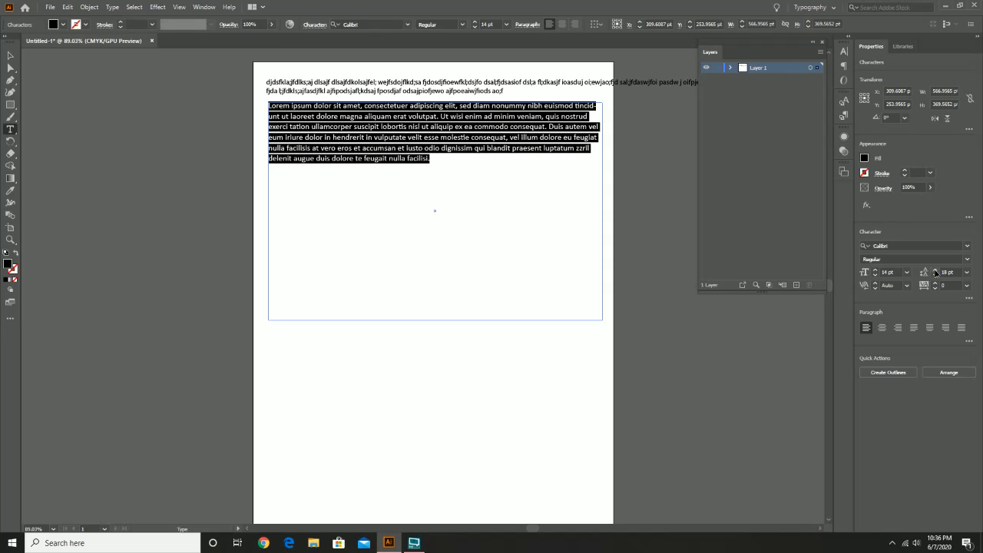
pyautogui.click(935, 271)
pyautogui.click(935, 271)
pyautogui.click(935, 271)
pyautogui.click(935, 271)
pyautogui.click(935, 271)
pyautogui.click(935, 271)
pyautogui.click(935, 271)
pyautogui.click(935, 271)
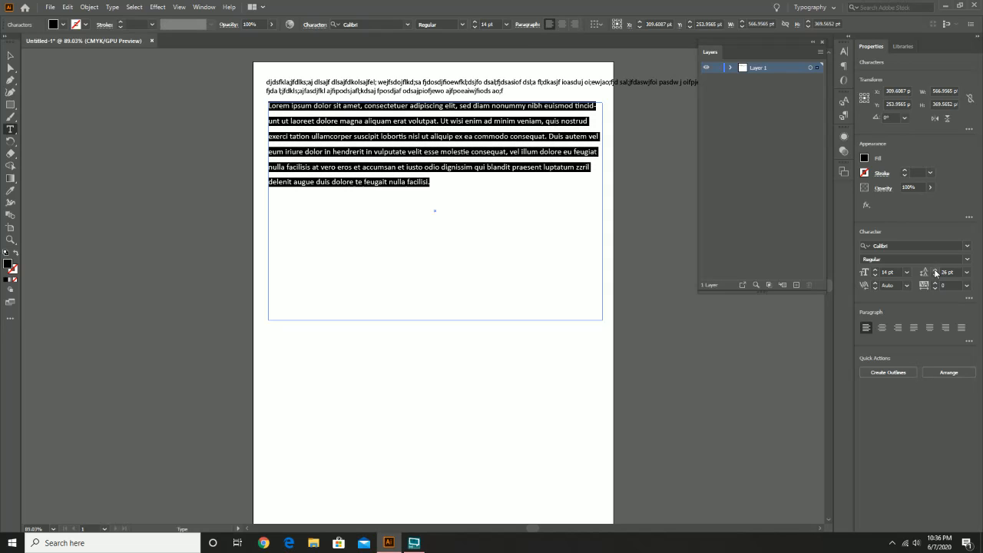
# Reduce the paragraph's leading to 19 pt.
pyautogui.click(935, 275)
pyautogui.click(936, 276)
pyautogui.click(935, 276)
pyautogui.click(935, 276)
pyautogui.click(935, 276)
pyautogui.click(935, 275)
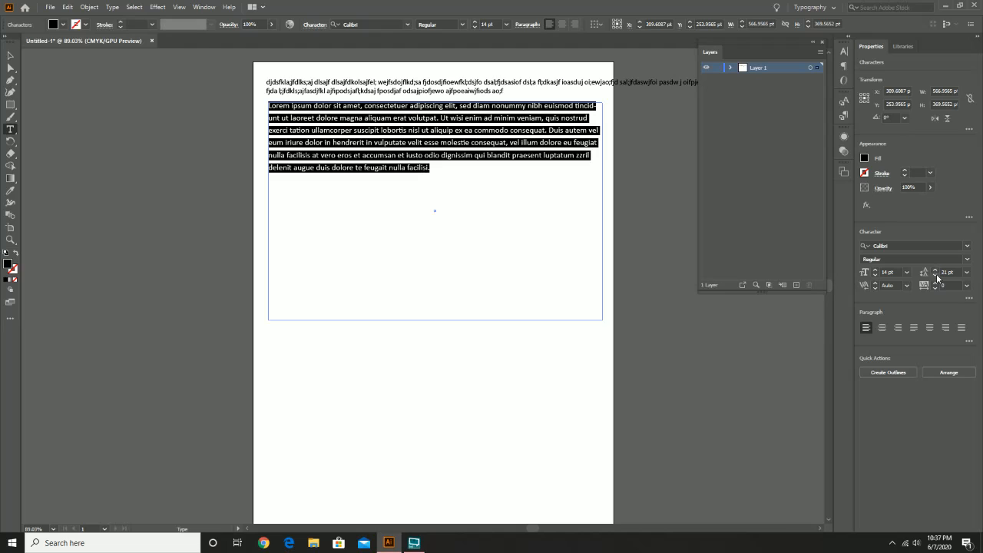
pyautogui.click(935, 275)
pyautogui.click(935, 276)
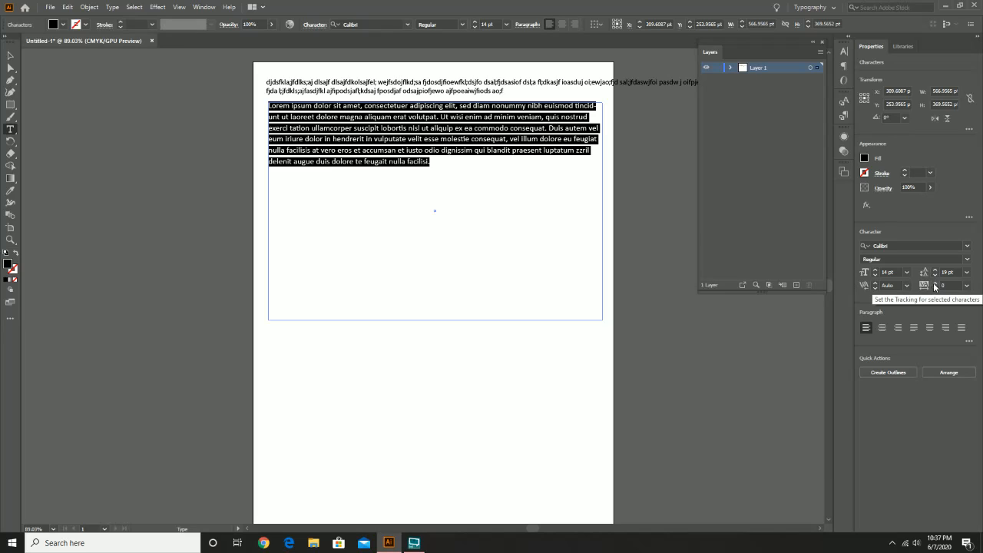
# Raise the paragraph's tracking in single-unit increments to 25, view the preset tracking values, and keep 25.
pyautogui.click(933, 284)
pyautogui.click(934, 284)
pyautogui.click(934, 283)
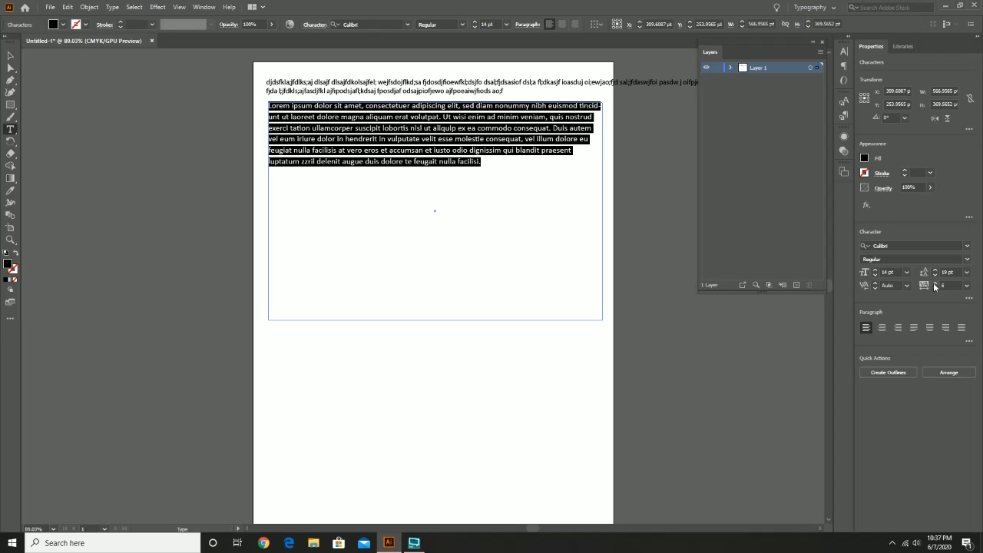
pyautogui.click(933, 283)
pyautogui.click(934, 283)
pyautogui.click(933, 284)
pyautogui.click(934, 283)
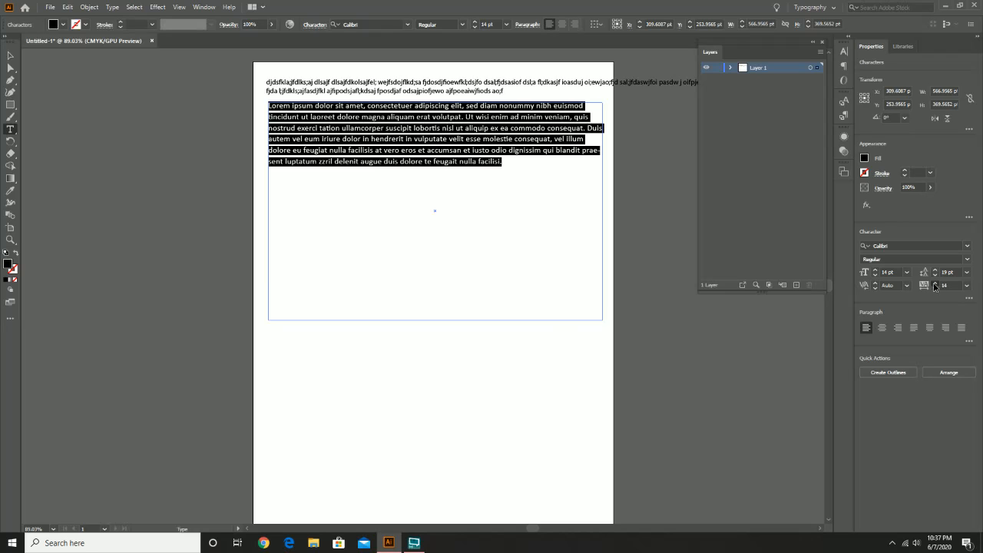
pyautogui.click(934, 283)
pyautogui.click(934, 283)
pyautogui.click(933, 283)
pyautogui.click(934, 283)
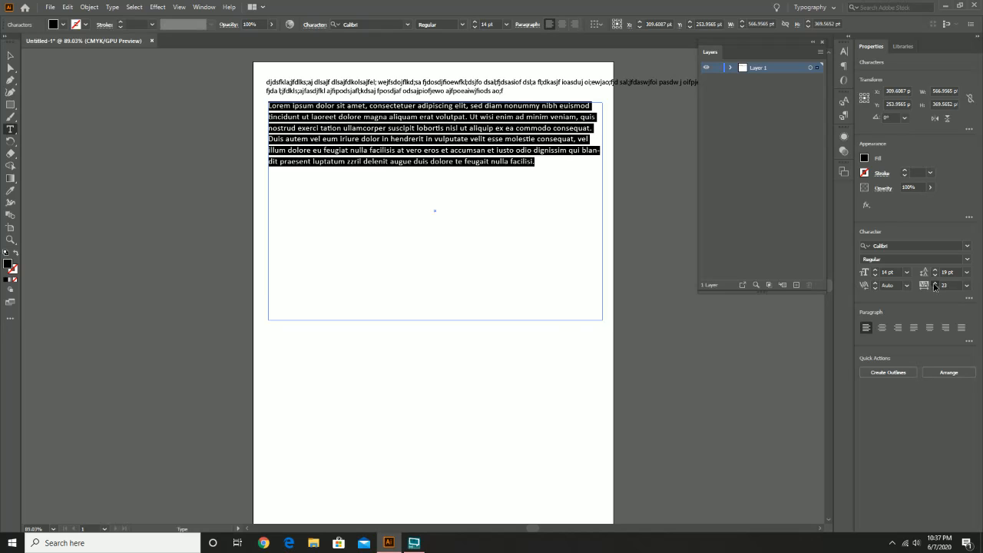
pyautogui.click(934, 283)
pyautogui.click(966, 285)
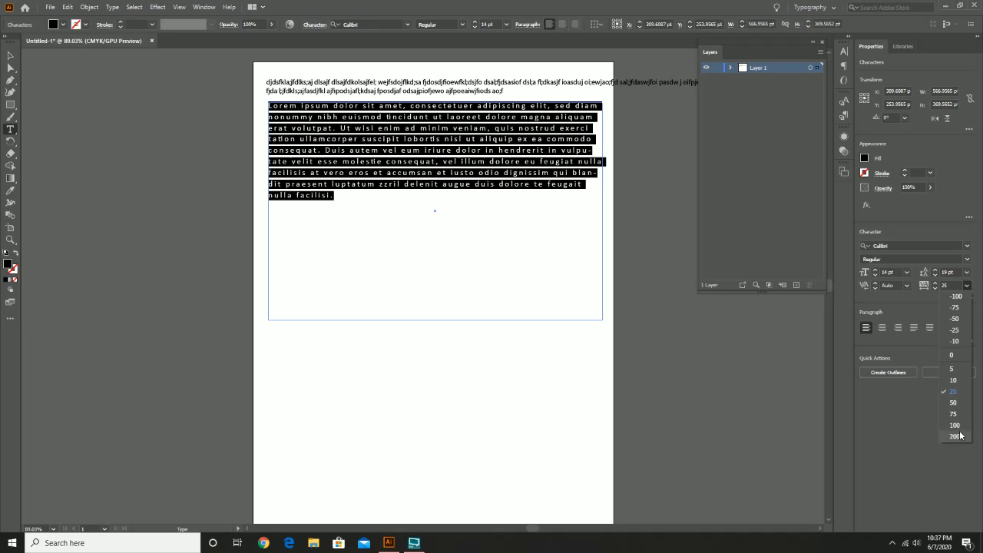
pyautogui.click(952, 391)
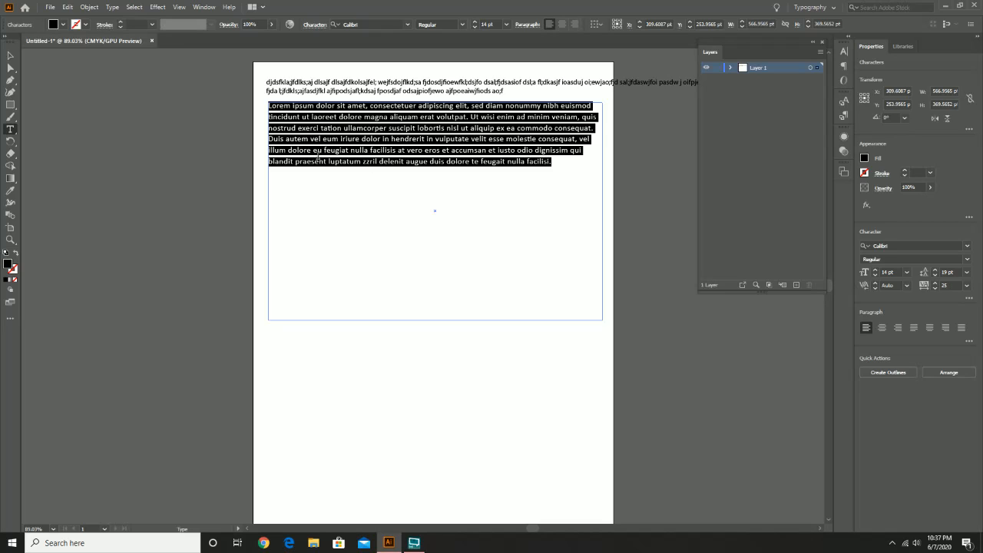
# Try right, center and each justified alignment on the selected paragraph, finishing with center alignment.
pyautogui.click(894, 328)
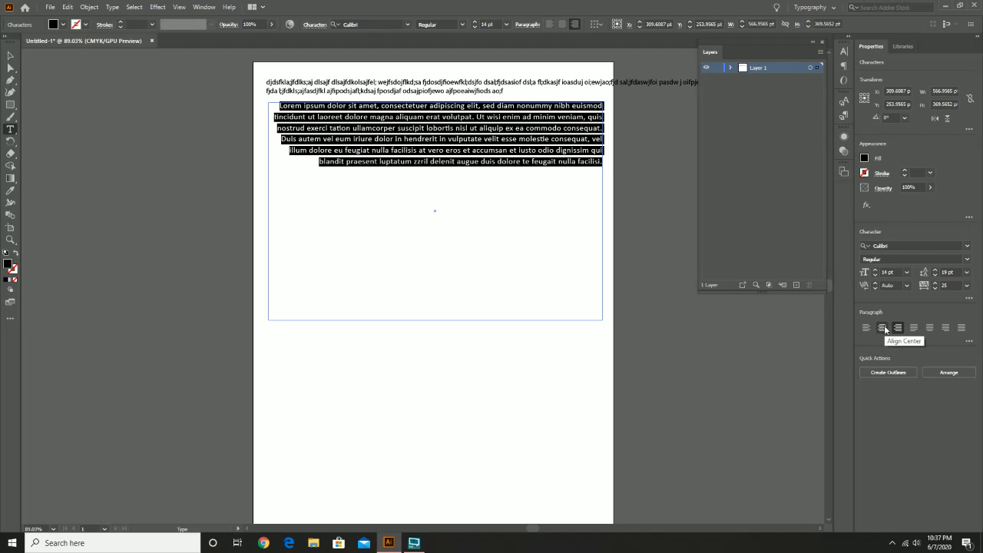
pyautogui.click(884, 327)
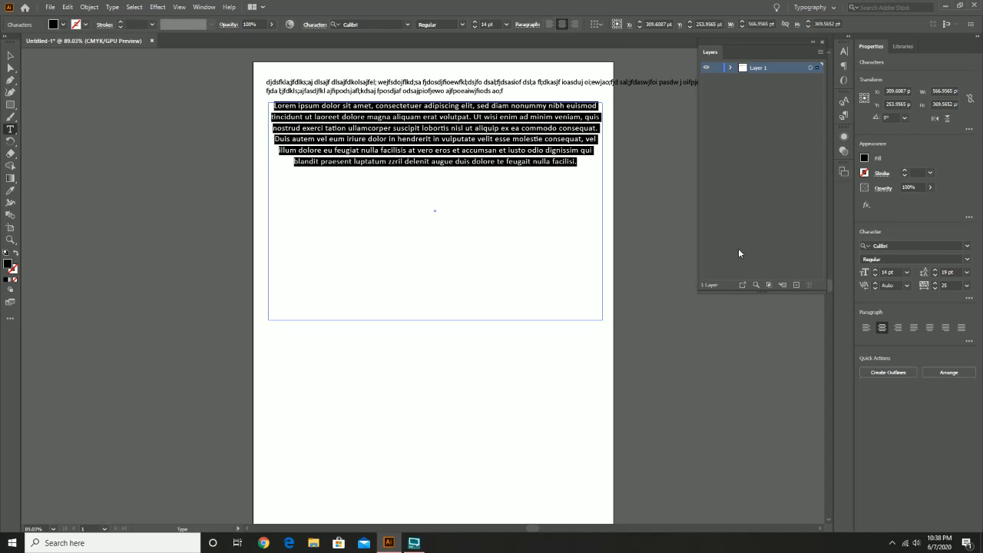
pyautogui.click(909, 328)
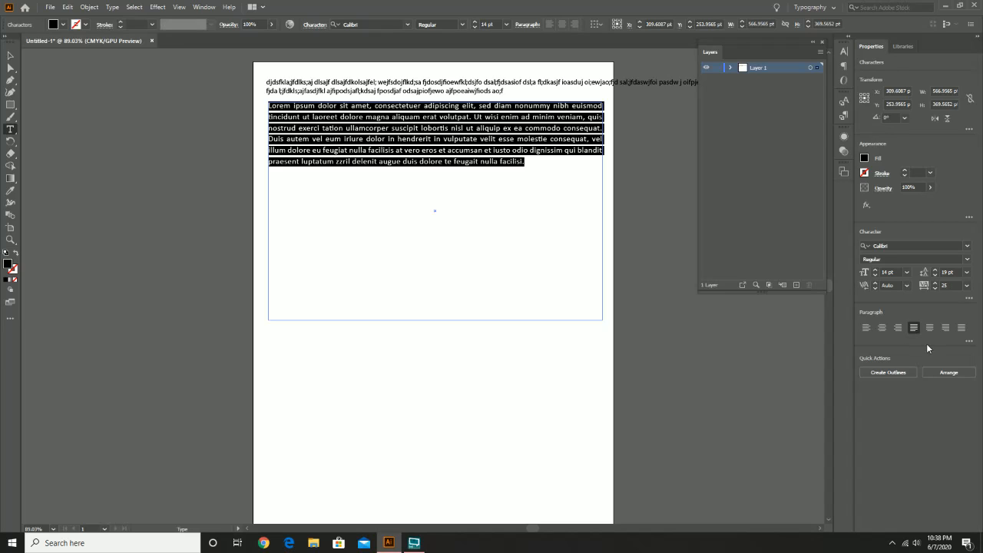
pyautogui.click(944, 328)
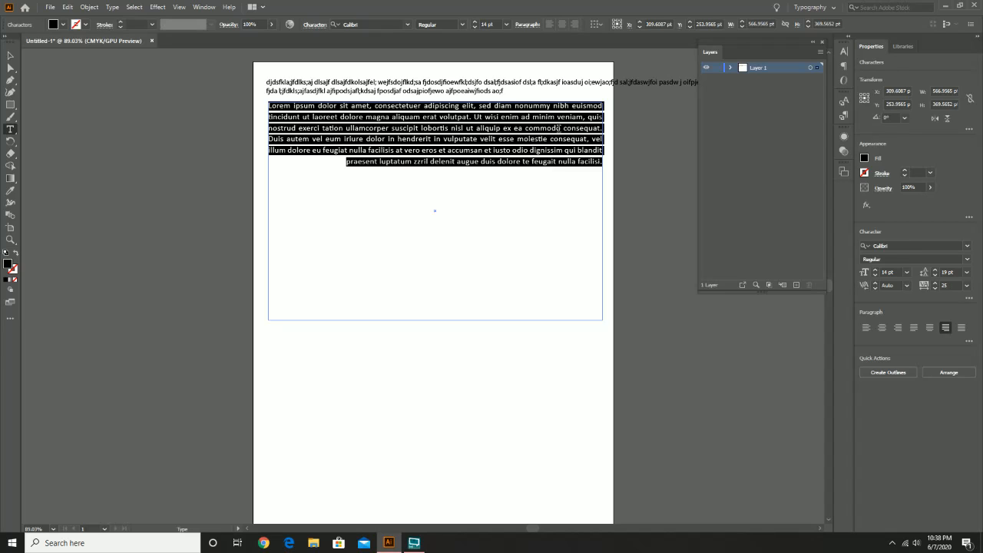
pyautogui.click(930, 329)
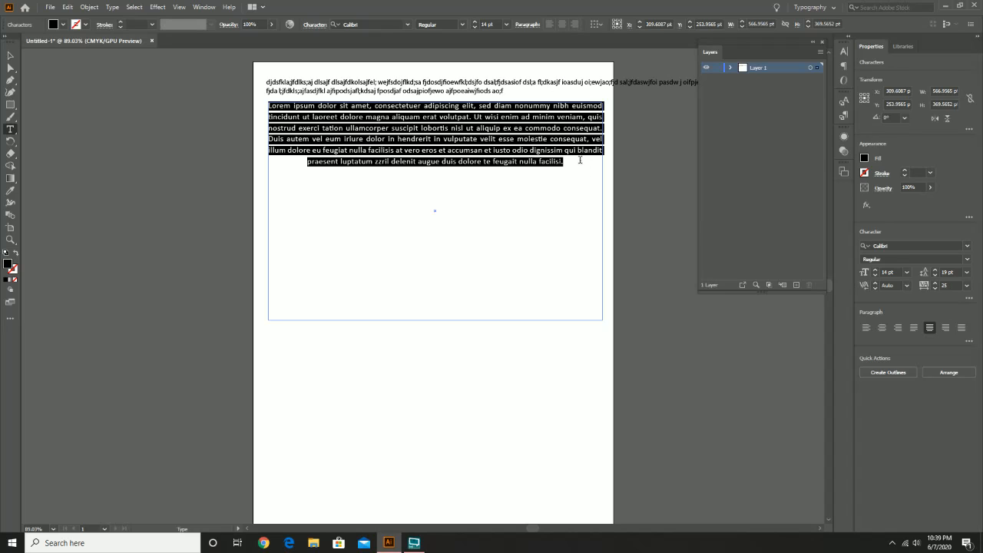
pyautogui.click(960, 328)
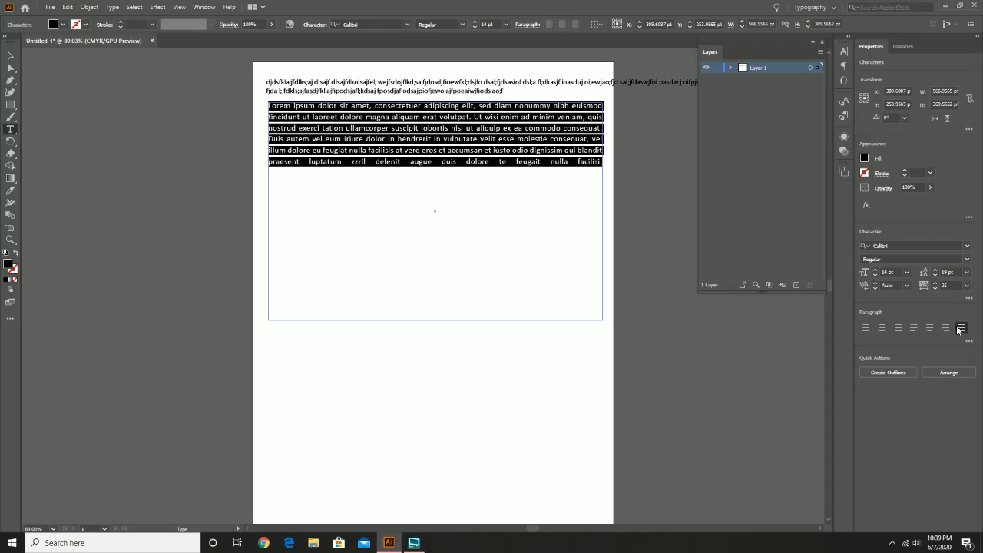
pyautogui.click(882, 327)
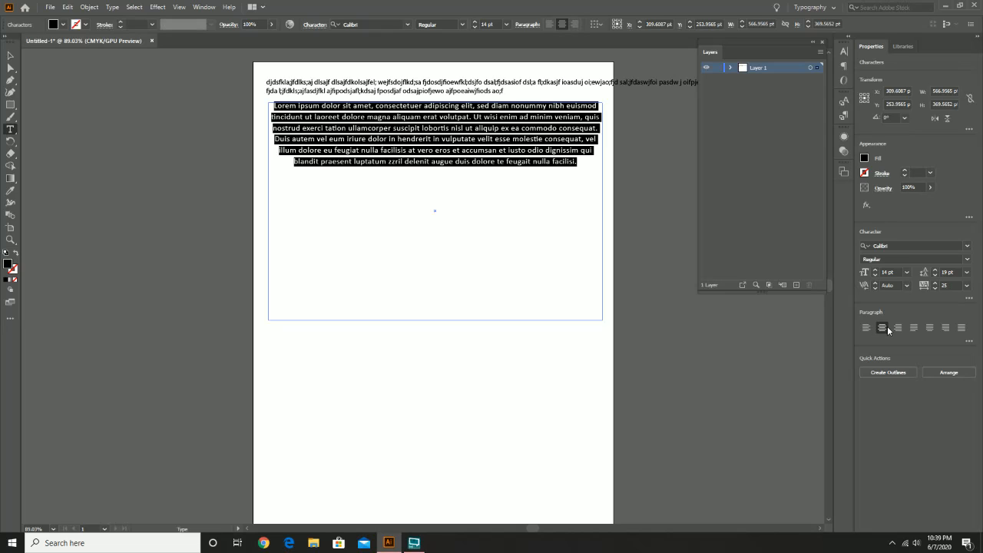
# Fill the rest of the text box with placeholder text after the centered paragraph and compare the paragraphs' formatting.
pyautogui.click(582, 163)
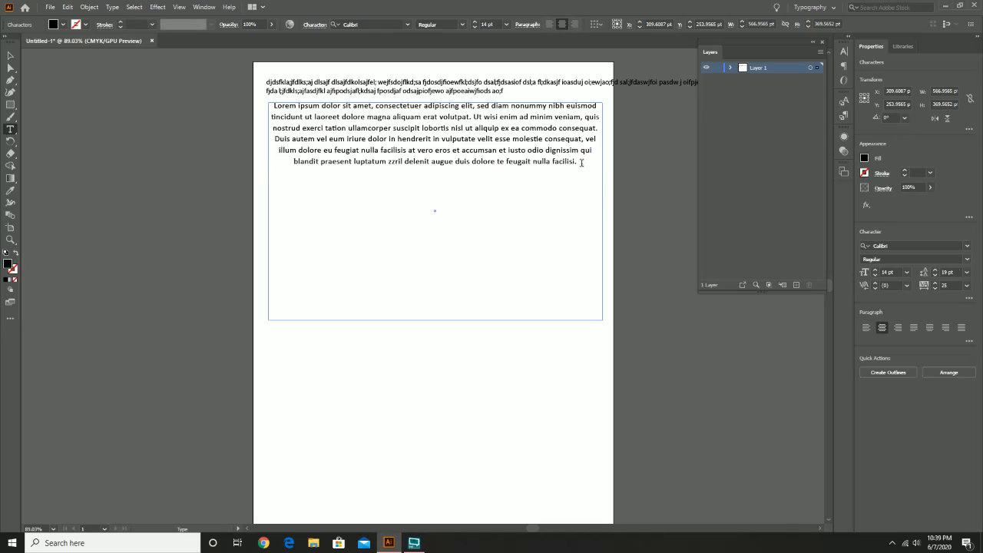
pyautogui.rightClick(581, 164)
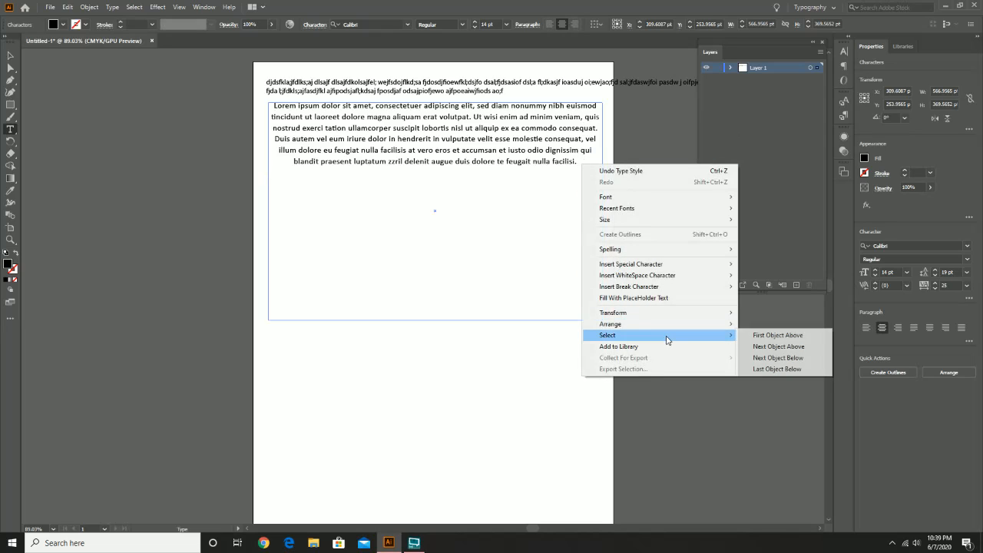
pyautogui.click(633, 298)
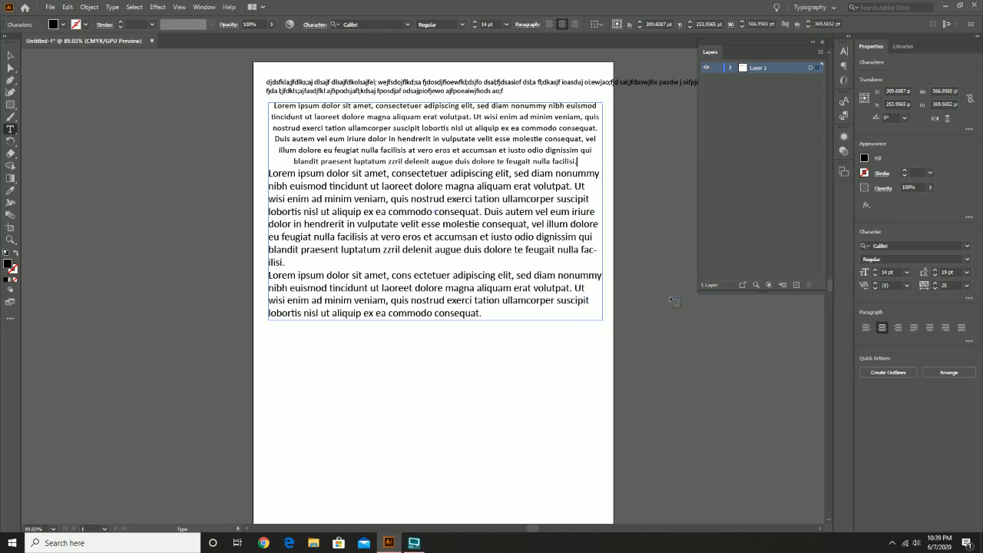
pyautogui.click(471, 234)
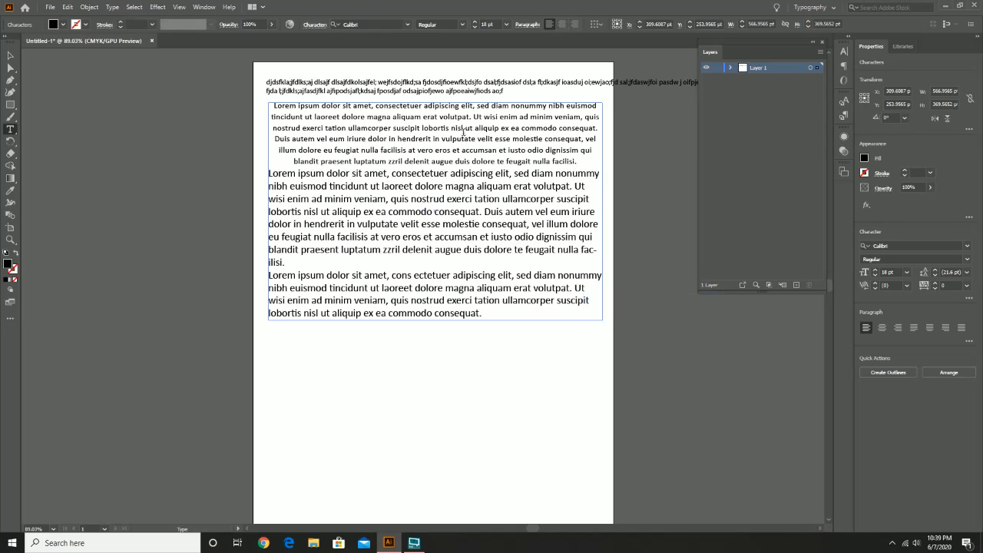
pyautogui.click(463, 122)
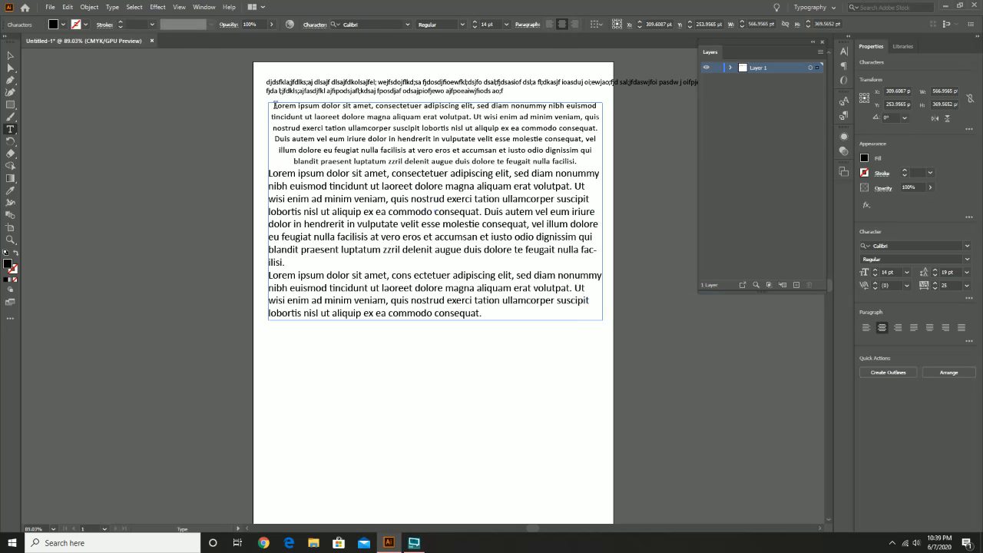
# Select all the text in the text box and set its font family to Calibri.
pyautogui.moveTo(275, 106); pyautogui.dragTo(554, 249)
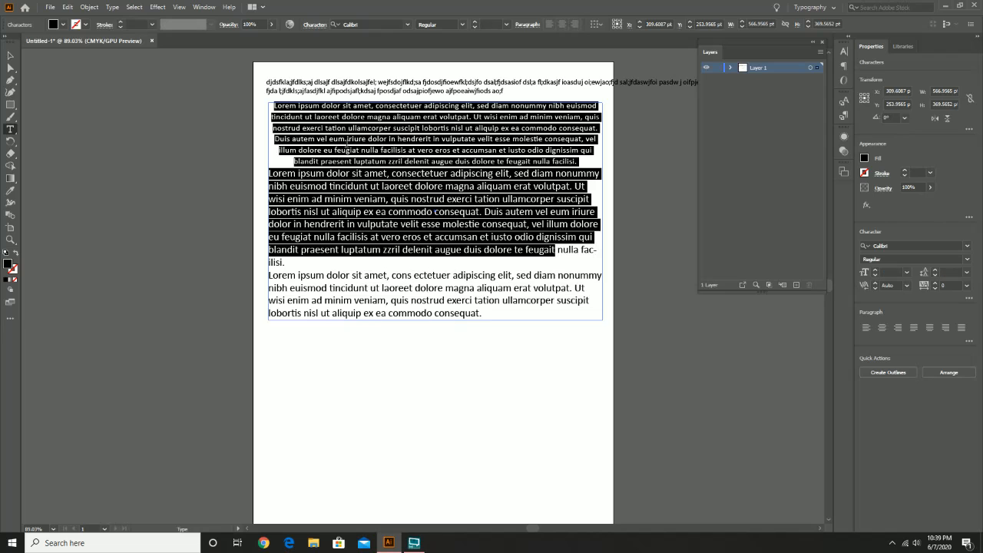
pyautogui.moveTo(274, 106); pyautogui.dragTo(311, 117)
pyautogui.hotkey('ctrl', 'a')
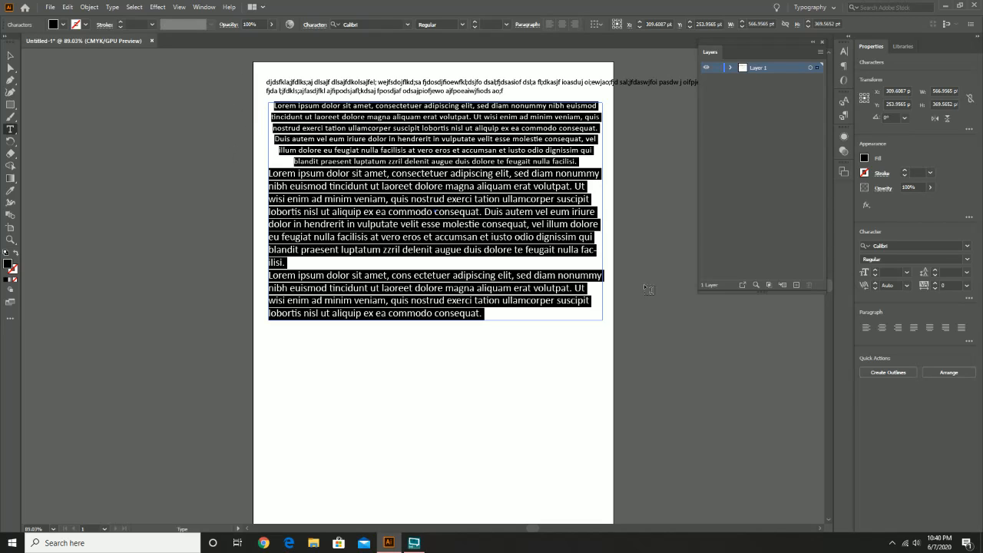
pyautogui.click(967, 246)
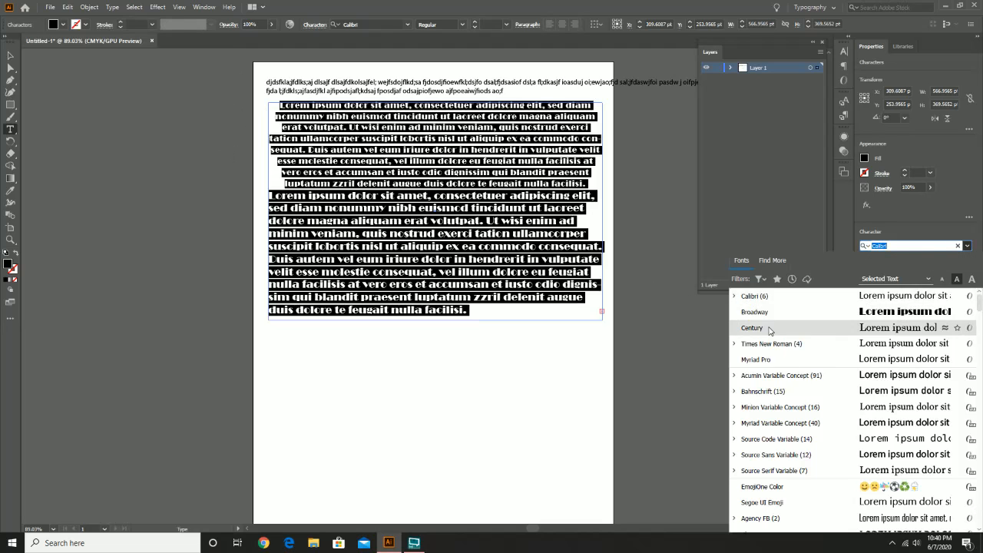
pyautogui.click(754, 297)
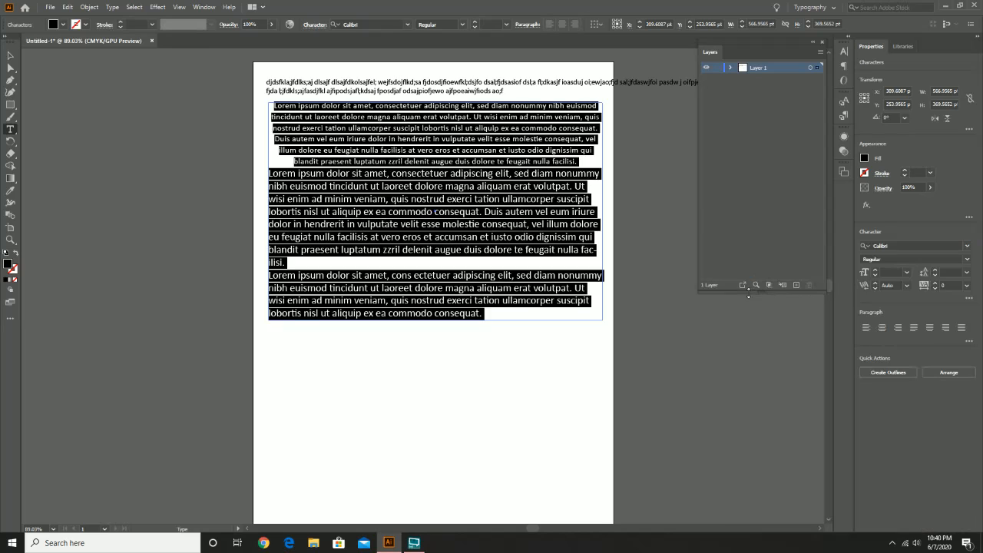
# Set all the selected text to 14 pt and align it left.
pyautogui.click(906, 272)
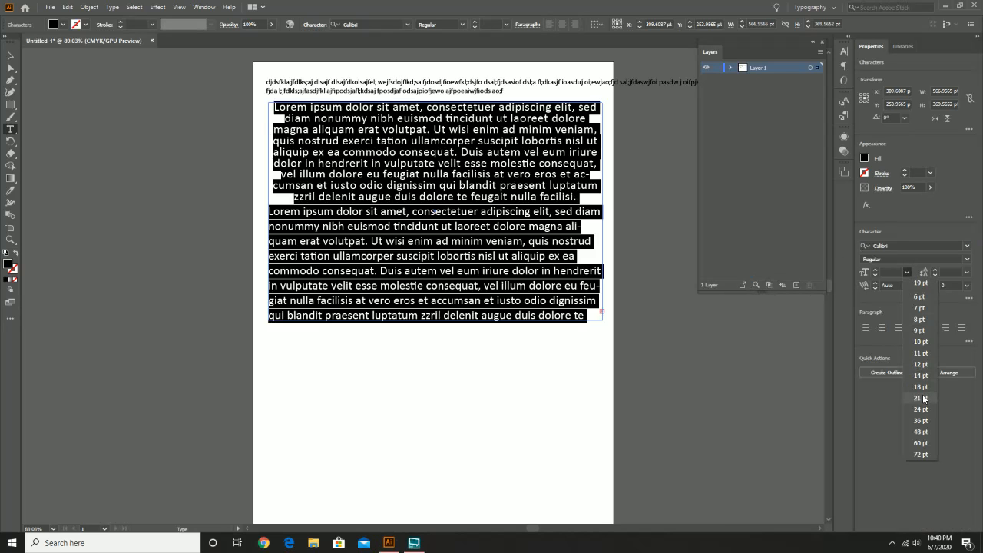
pyautogui.click(920, 375)
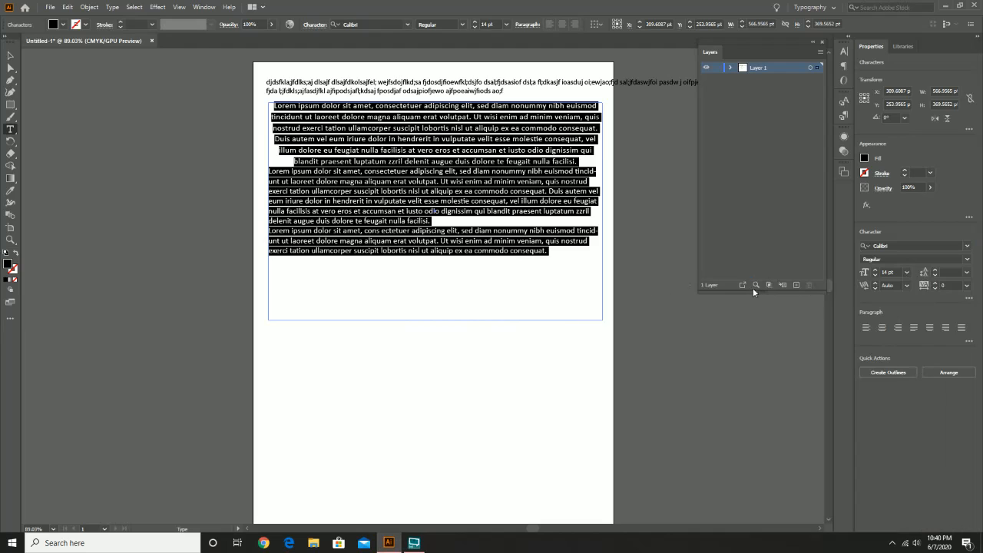
pyautogui.click(867, 327)
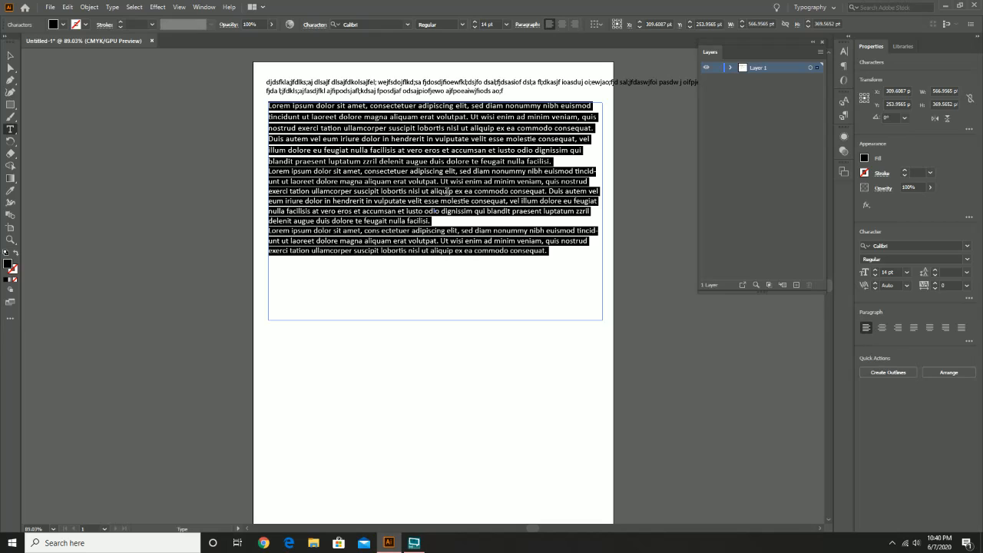
# Set the selected text's leading to Auto and its tracking to 2.
pyautogui.click(968, 273)
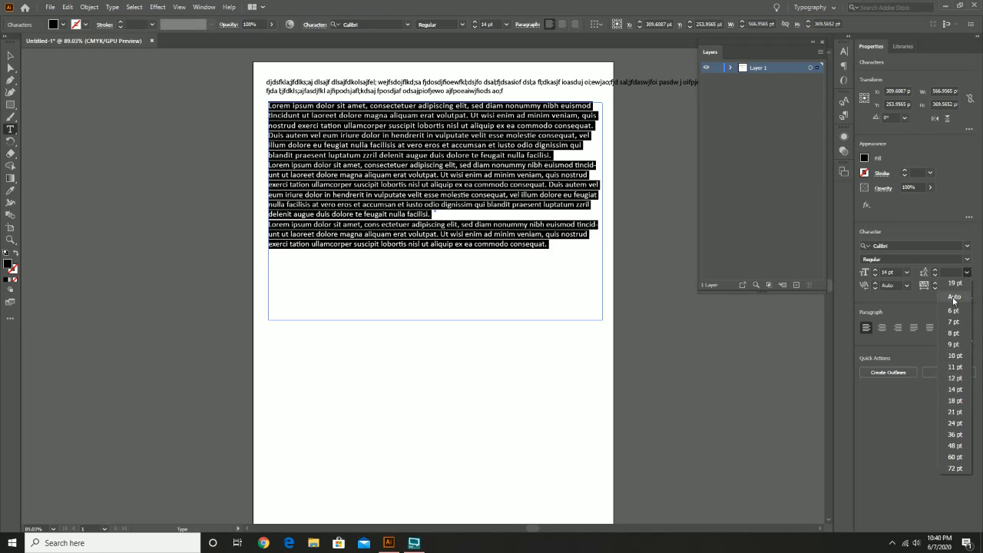
pyautogui.click(953, 298)
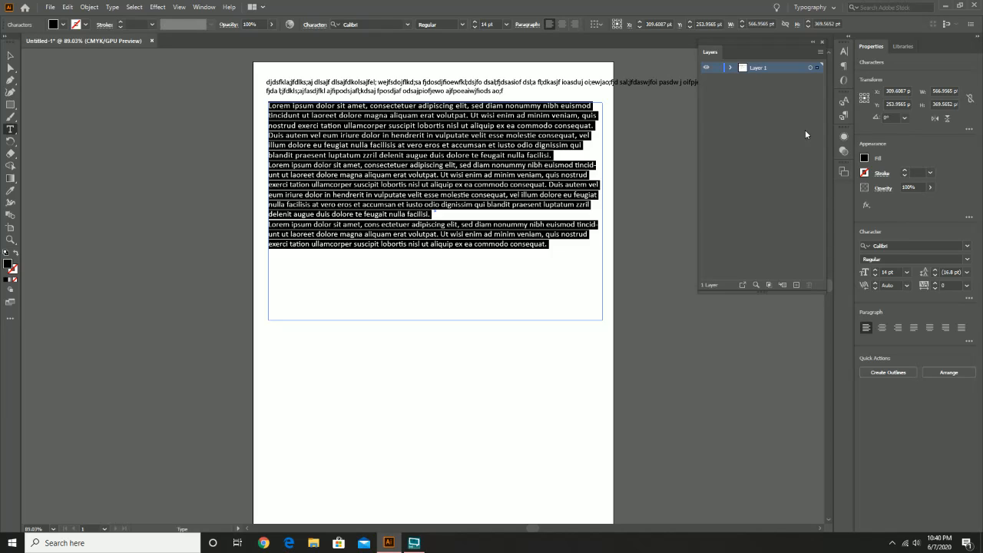
pyautogui.click(935, 288)
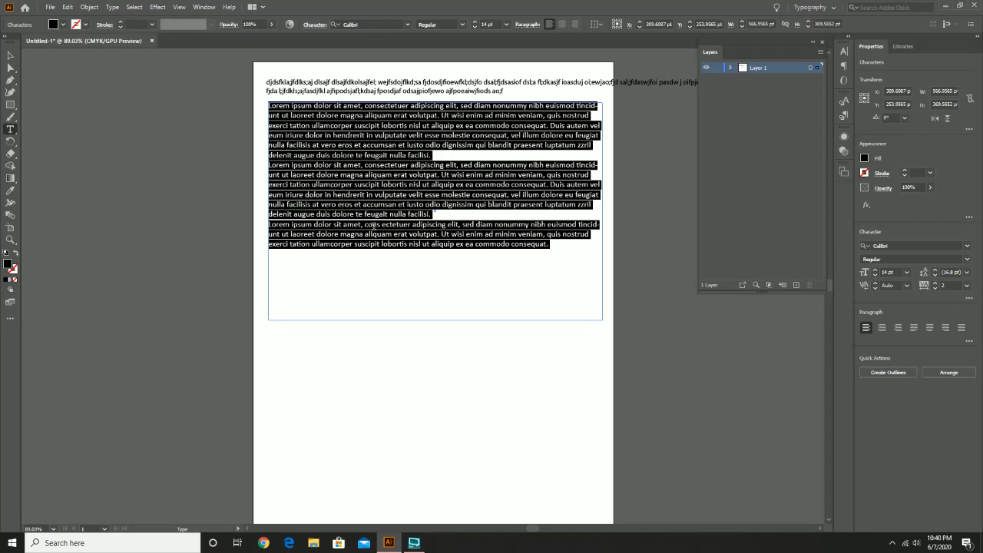
# Shorten the text box from its lower edge to about 250 pt high so it fits the text, and deselect it.
pyautogui.click(11, 56)
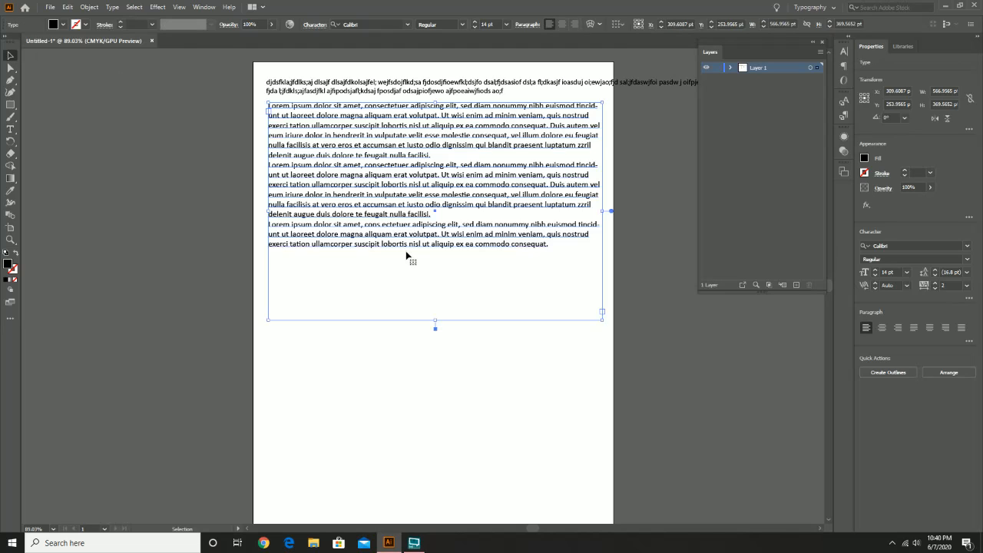
pyautogui.moveTo(436, 319); pyautogui.dragTo(435, 250)
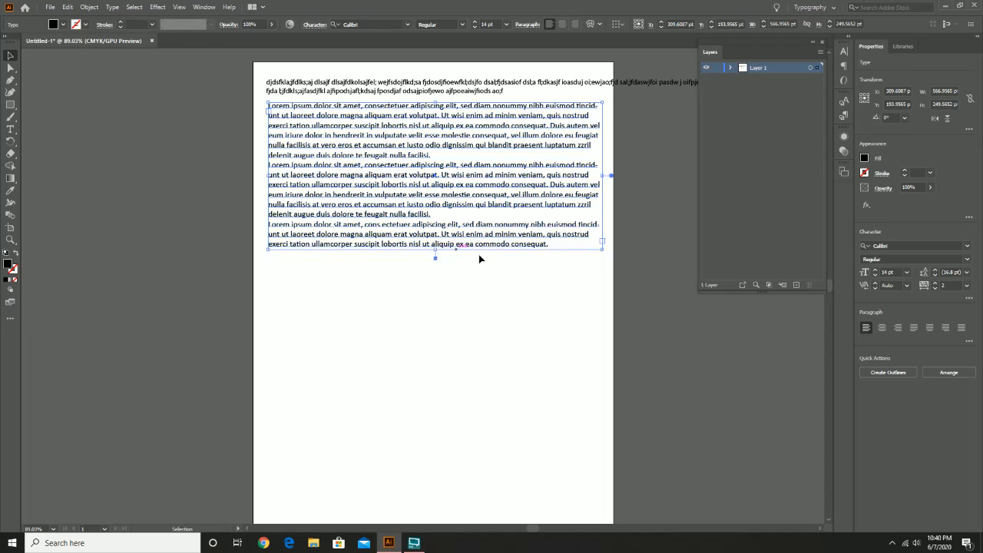
pyautogui.click(505, 305)
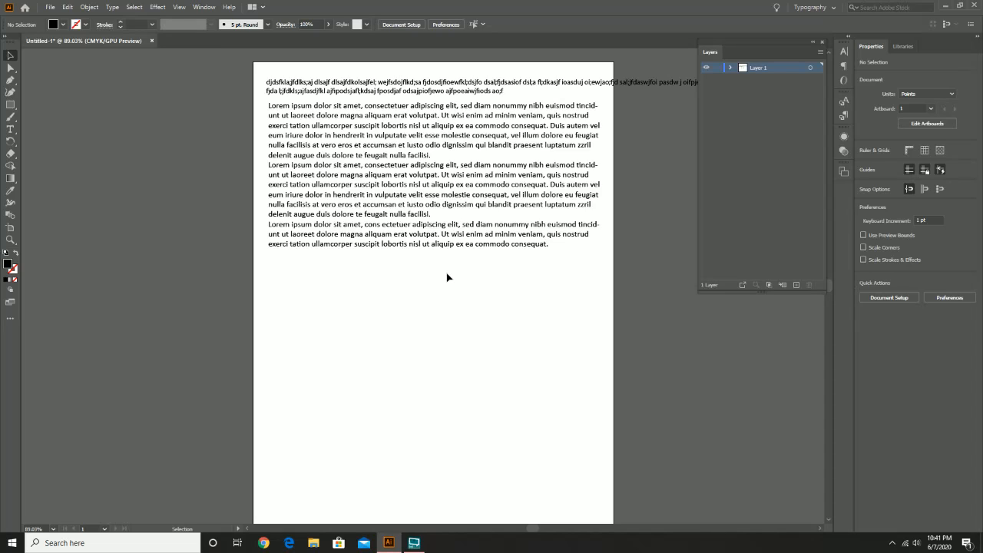
# Add a new layer above Layer 1 and hide Layer 1.
pyautogui.click(731, 68)
pyautogui.click(796, 285)
pyautogui.click(731, 78)
pyautogui.click(705, 78)
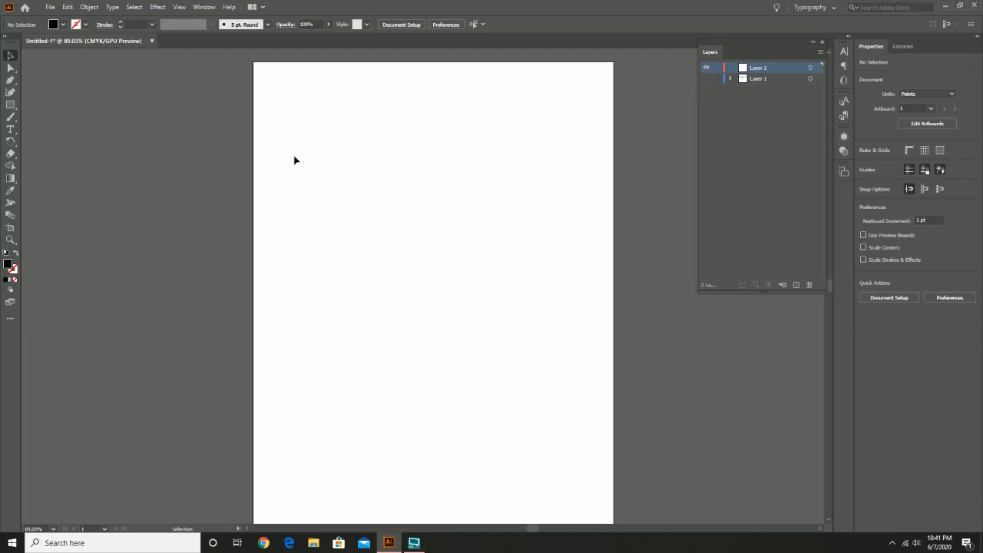
# Draw a text box about 577 by 545 pt on the upper artboard with the Vertical Type Tool.
pyautogui.click(13, 135)
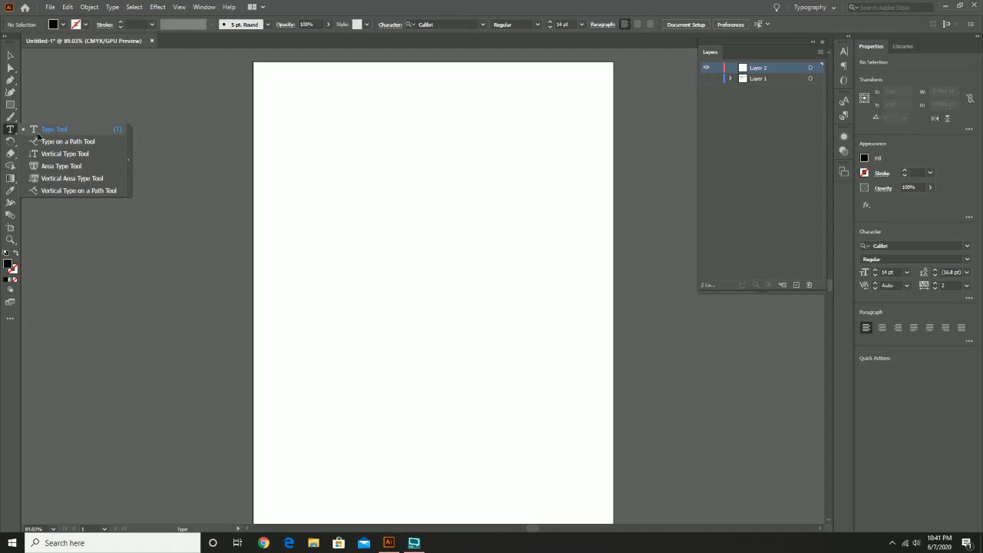
pyautogui.click(72, 156)
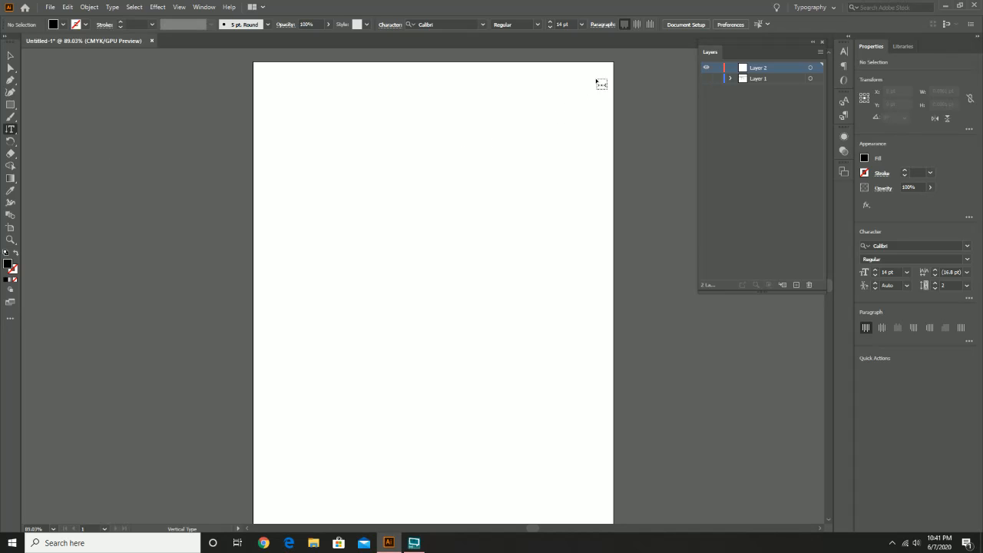
pyautogui.moveTo(604, 75); pyautogui.dragTo(262, 397)
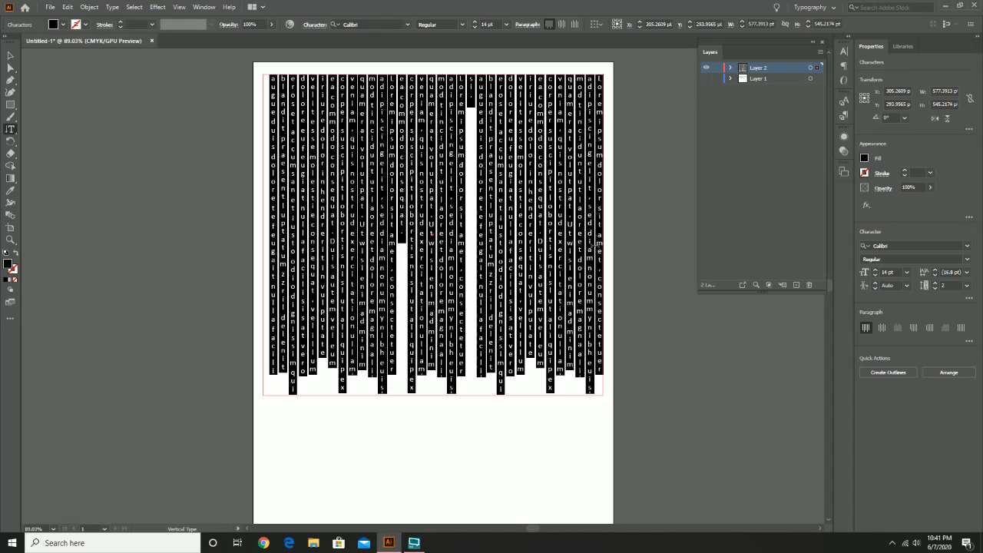
# Replace the vertical placeholder text with a few columns of random letters and fill the rest of the box with placeholder text.
pyautogui.press('Delete')
pyautogui.write('djskaljfdl;sajfklds;ajf;dlsajfl;sj fl;ksjafkl;ds')
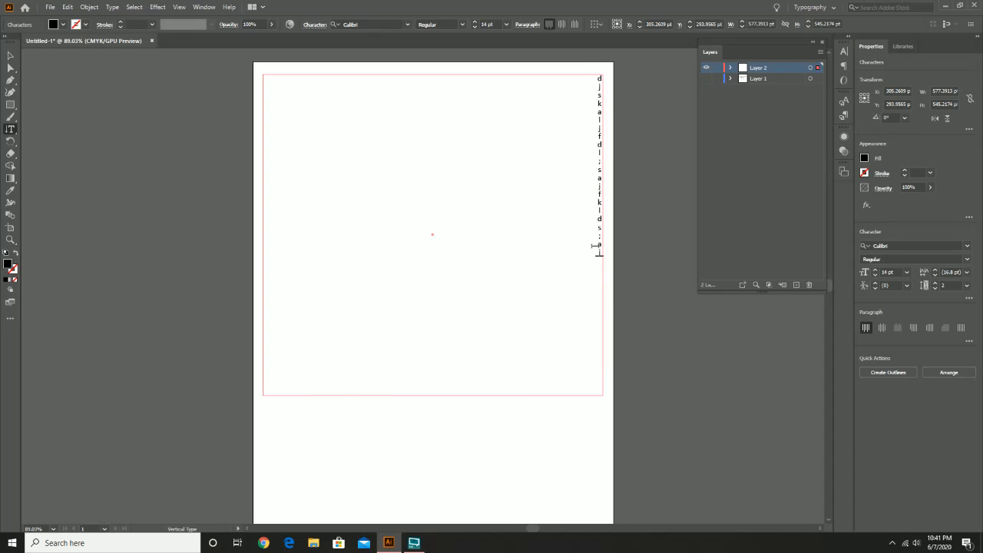
pyautogui.write("ajfld;kaskfjdsal;fdjsk' la;fjdskal;fjdskaojrieowa")
pyautogui.write("jfkhjsaoljfeo'wlajo")
pyautogui.rightClick(568, 119)
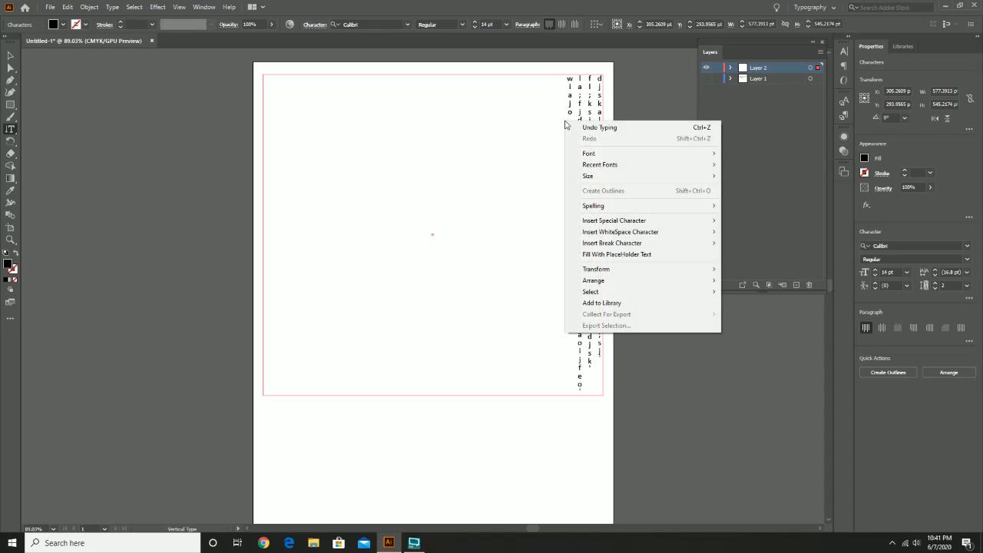
pyautogui.click(626, 254)
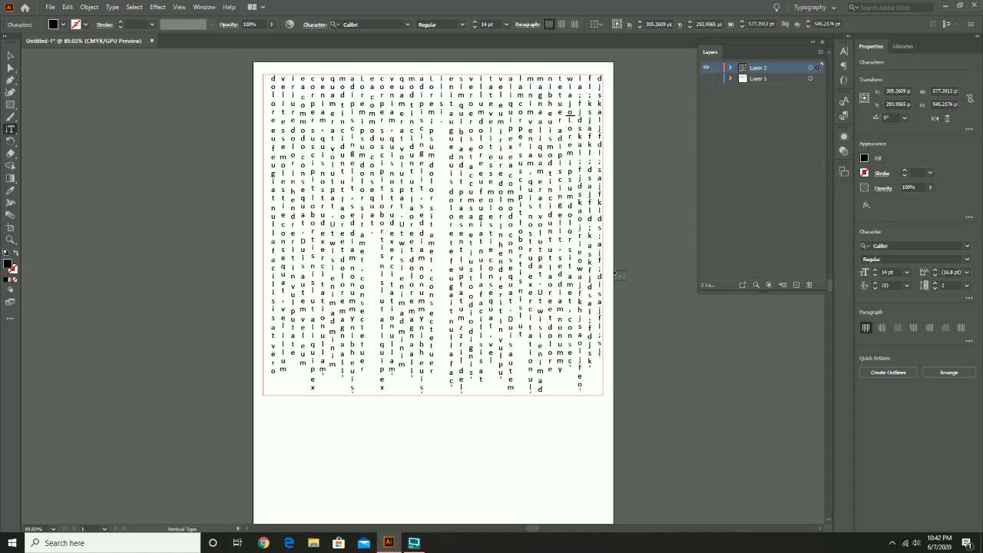
# Delete the vertical text box from the artboard.
pyautogui.click(10, 56)
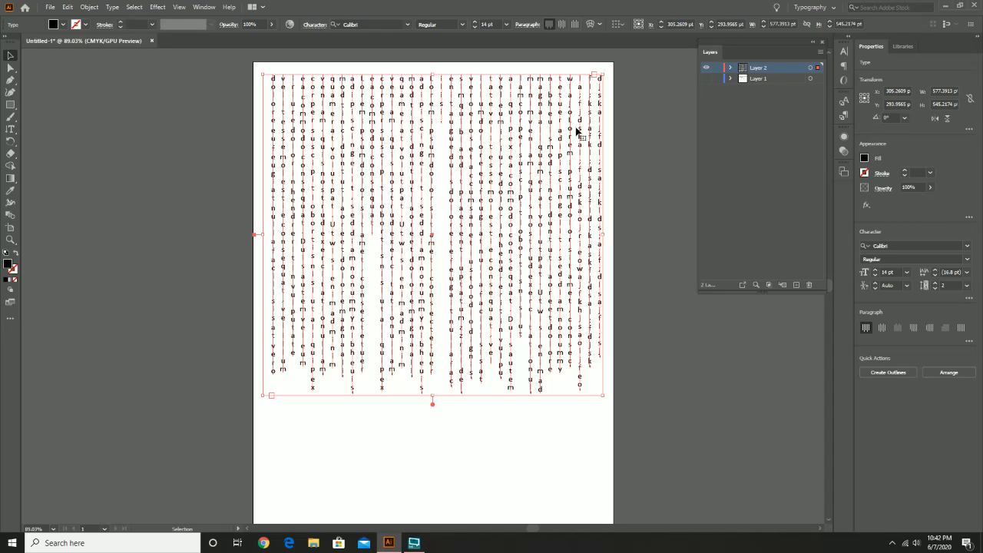
pyautogui.press('Delete')
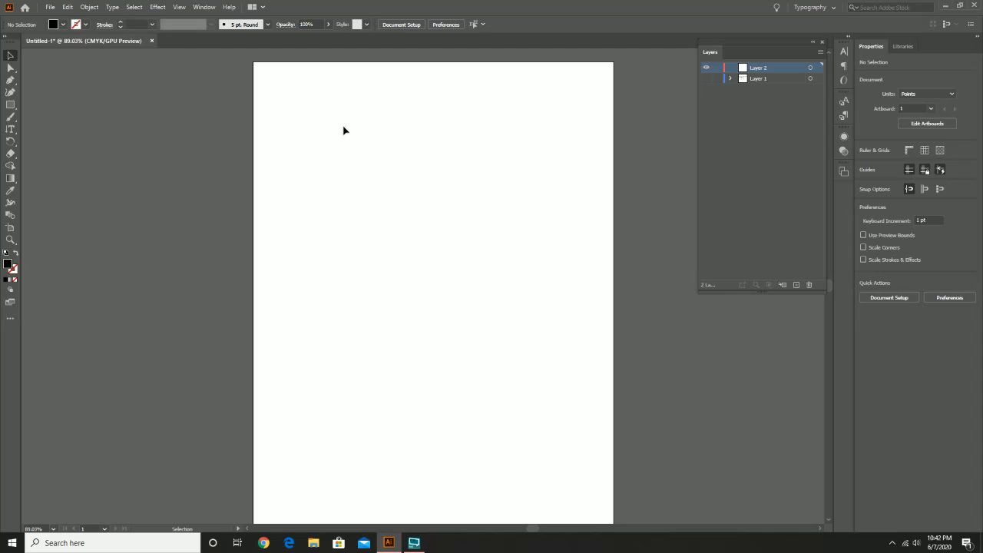
# Draw a closed, black-filled heart about 445 by 392 pt on the upper artboard with the Pen tool.
pyautogui.click(8, 94)
pyautogui.click(12, 81)
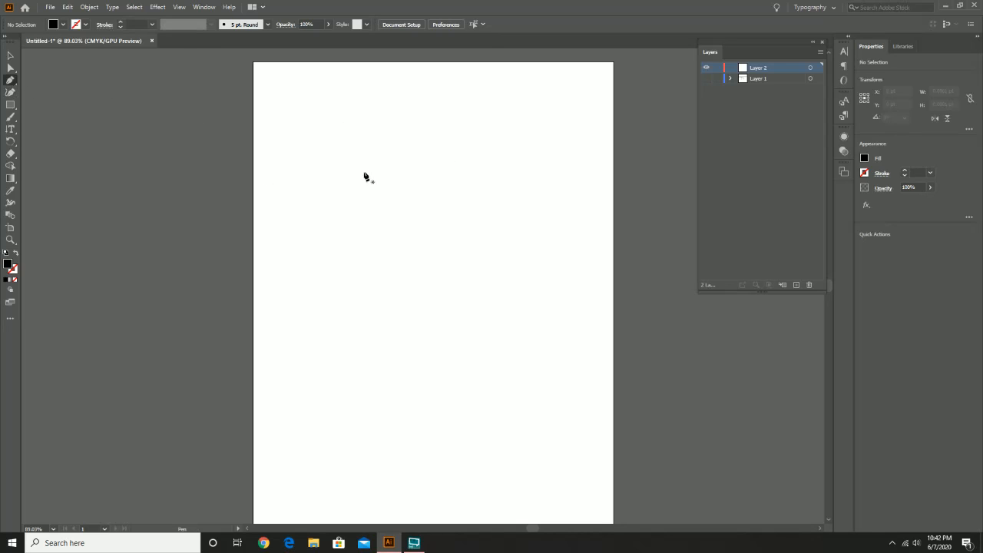
pyautogui.click(438, 151)
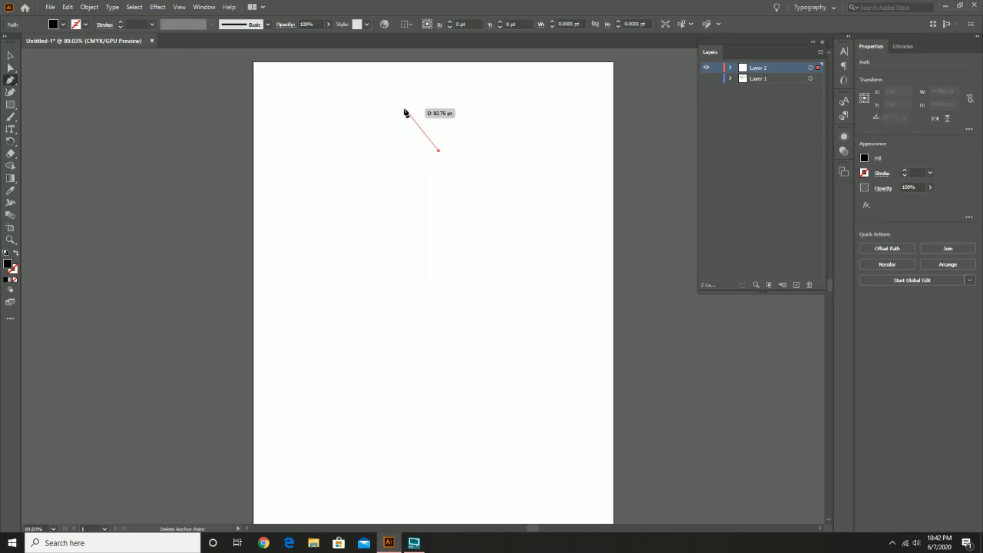
pyautogui.moveTo(361, 102); pyautogui.dragTo(322, 106)
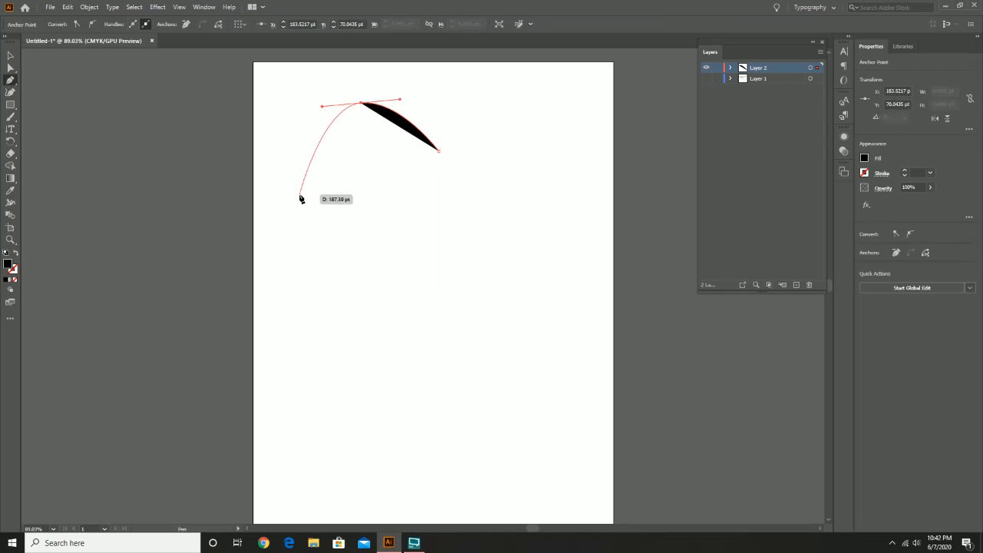
pyautogui.moveTo(300, 193); pyautogui.dragTo(314, 229)
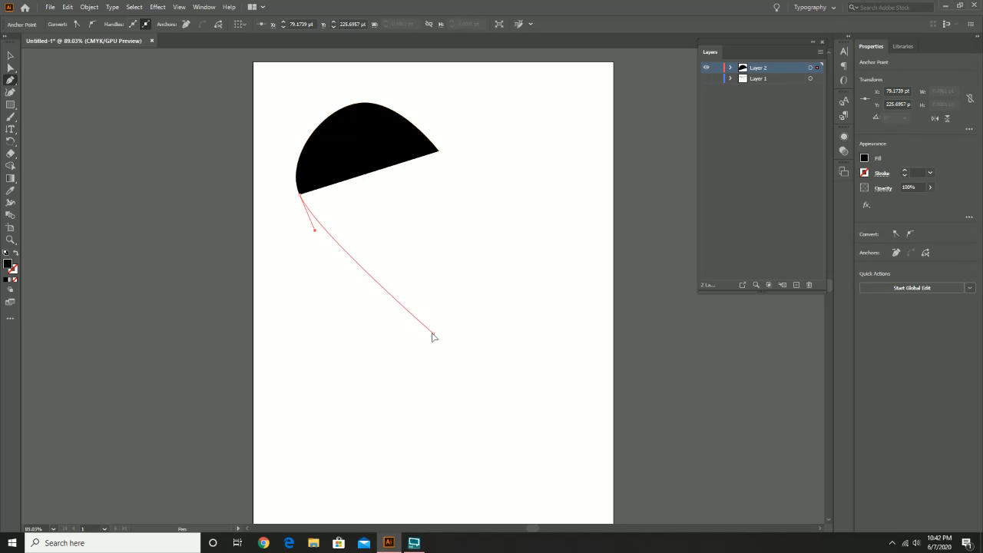
pyautogui.click(433, 332)
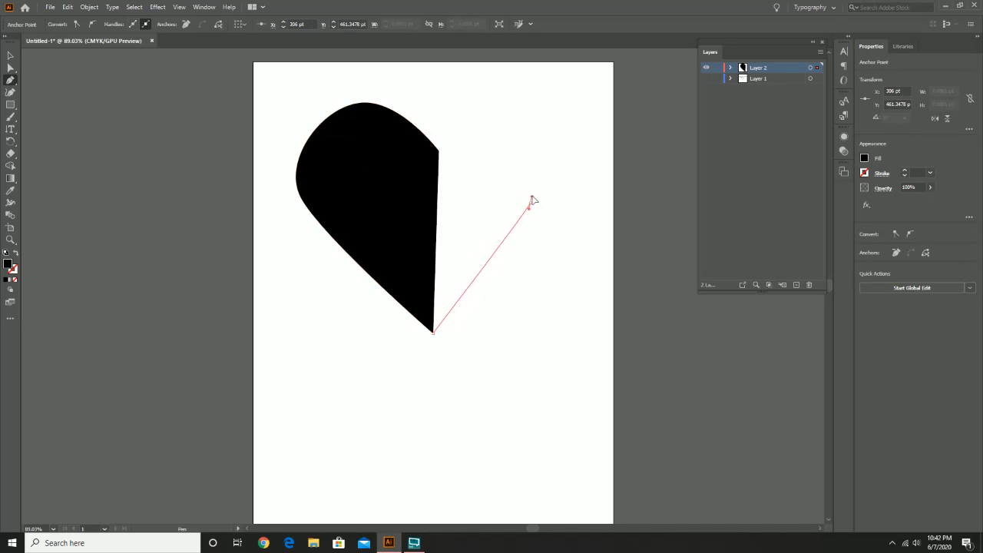
pyautogui.moveTo(530, 201); pyautogui.dragTo(549, 179)
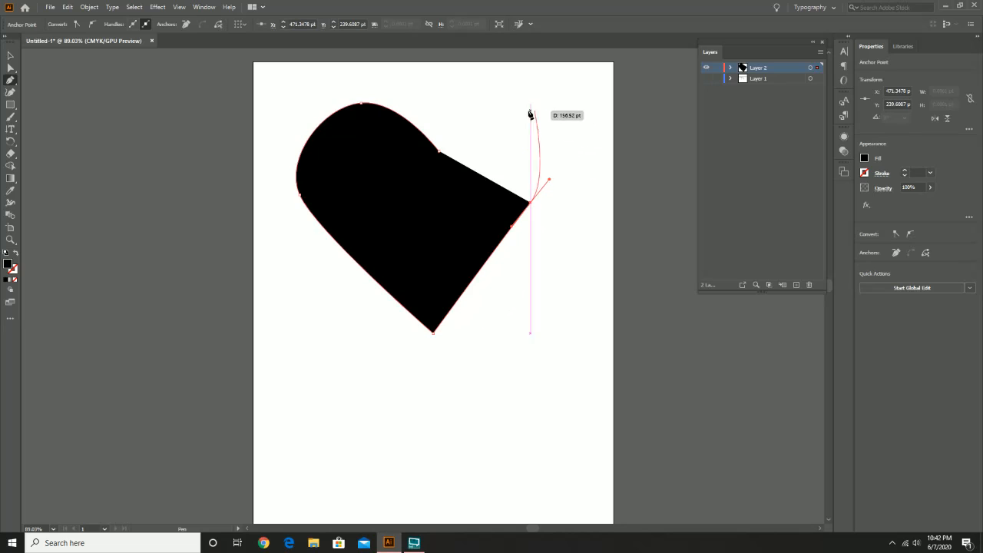
pyautogui.moveTo(530, 110); pyautogui.dragTo(479, 105)
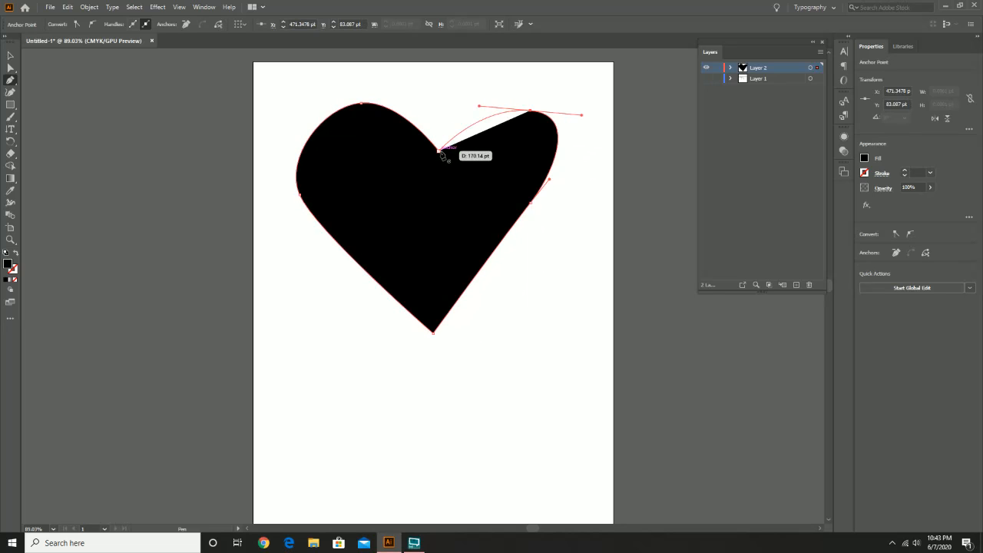
pyautogui.click(438, 150)
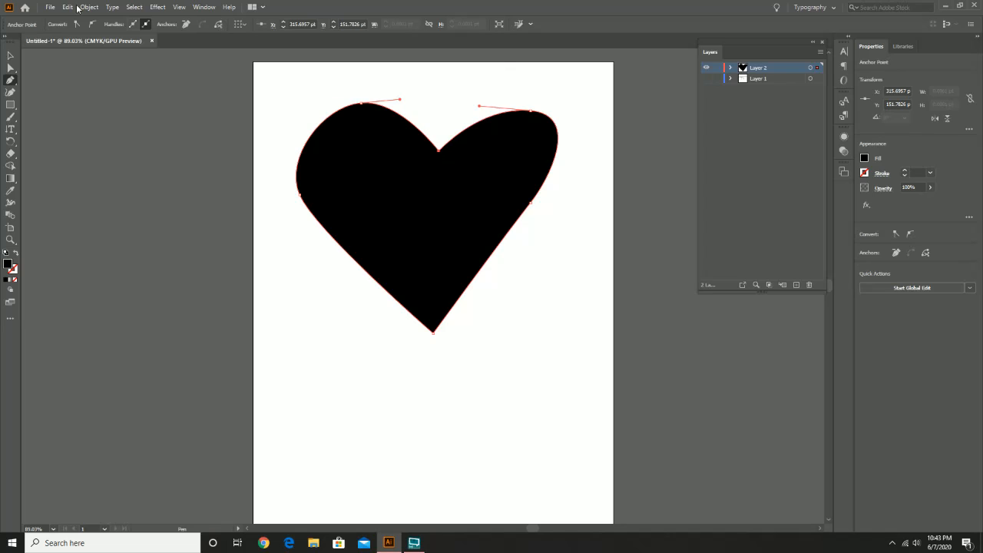
# Move the heart up to the artboard's top edge, centered at about X 279 pt, Y 196 pt.
pyautogui.click(10, 56)
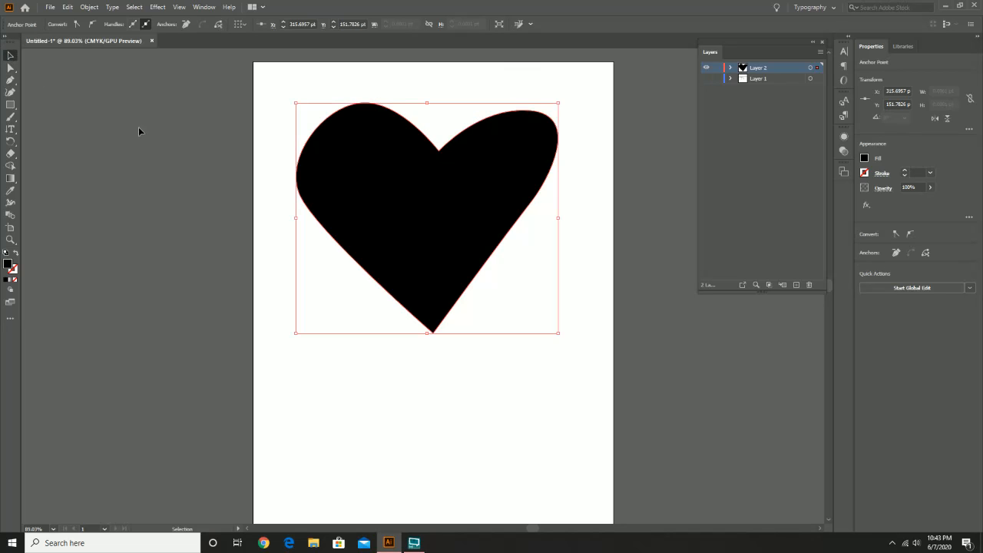
pyautogui.click(324, 170)
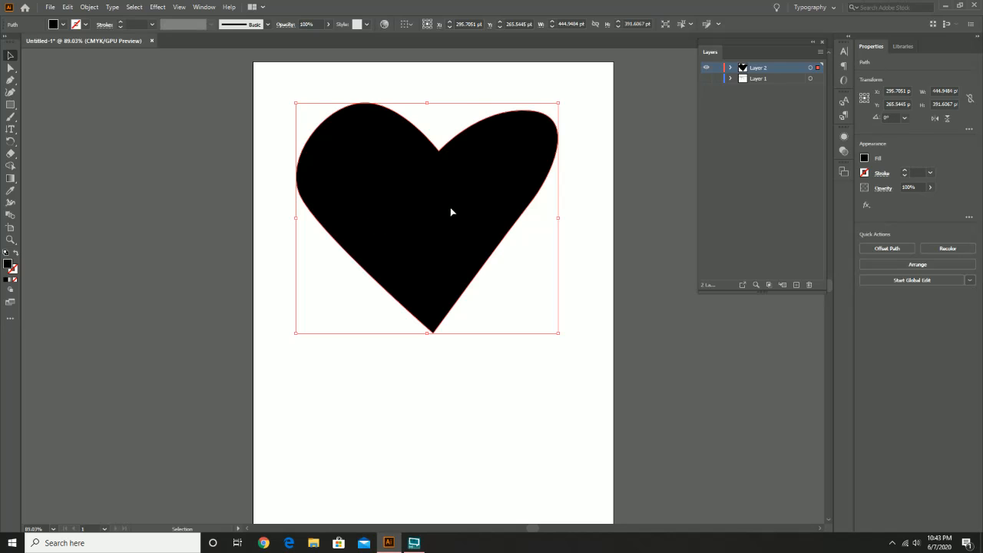
pyautogui.moveTo(451, 209); pyautogui.dragTo(442, 171)
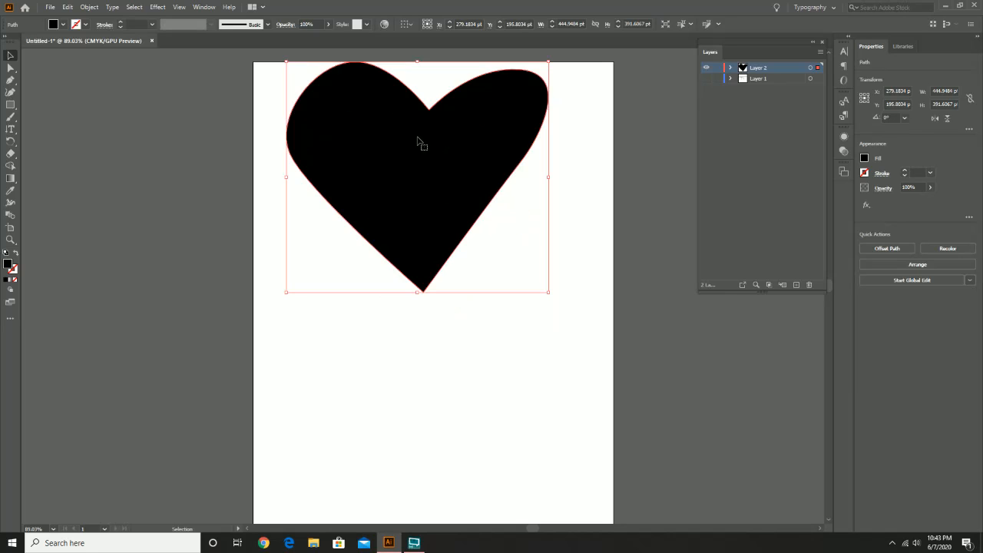
# Paste a copy of the heart in place and move it straight down below the original, to about Y 592 pt.
pyautogui.press('a')
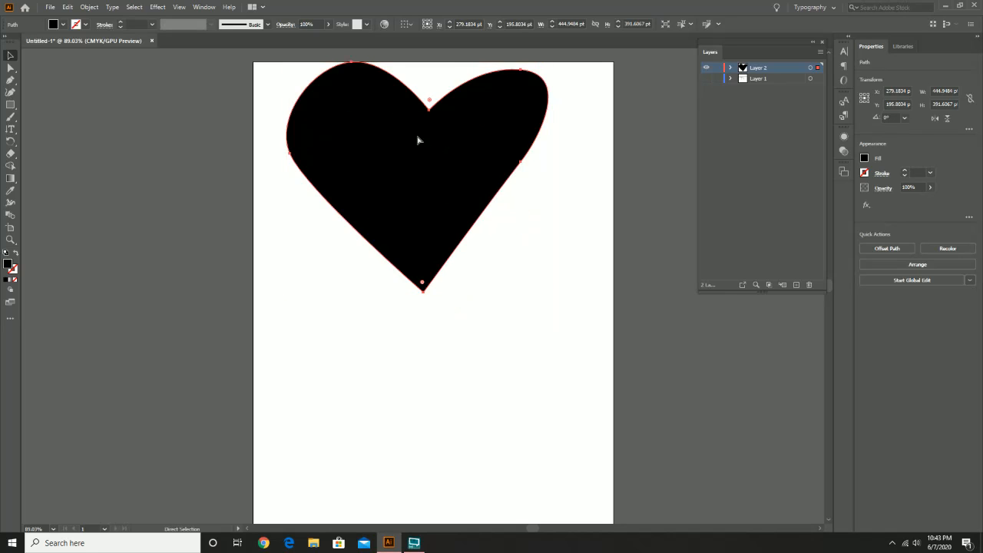
pyautogui.click(66, 8)
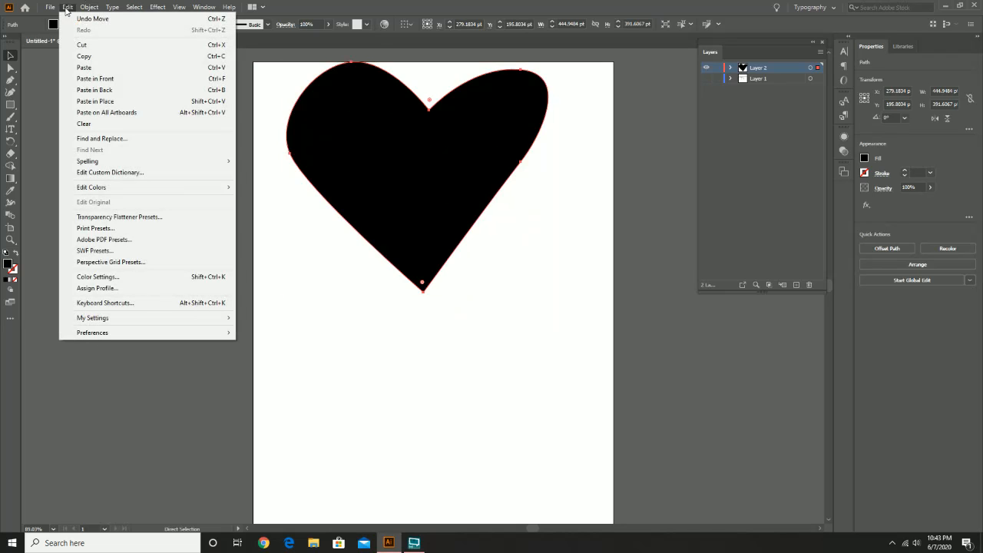
pyautogui.click(139, 100)
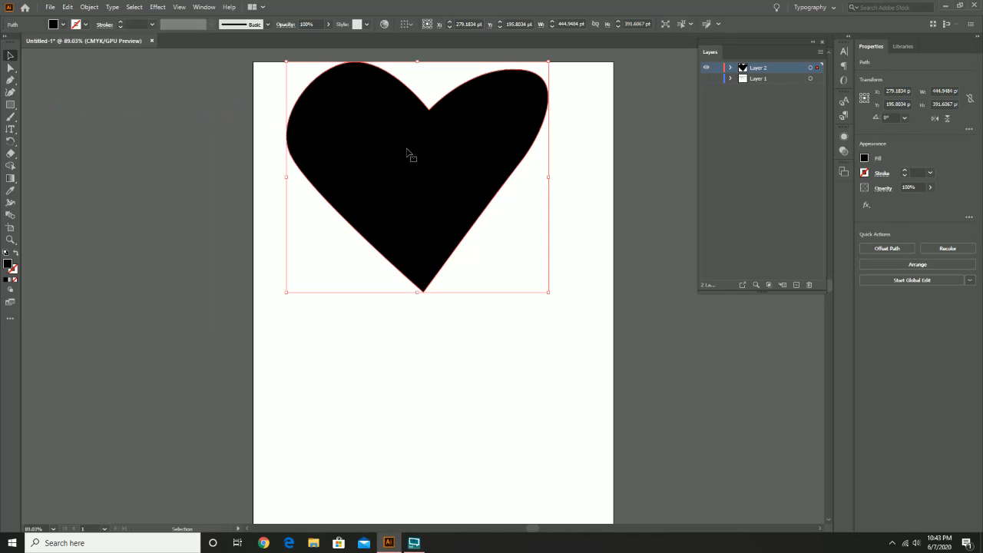
pyautogui.moveTo(407, 153); pyautogui.dragTo(415, 281)
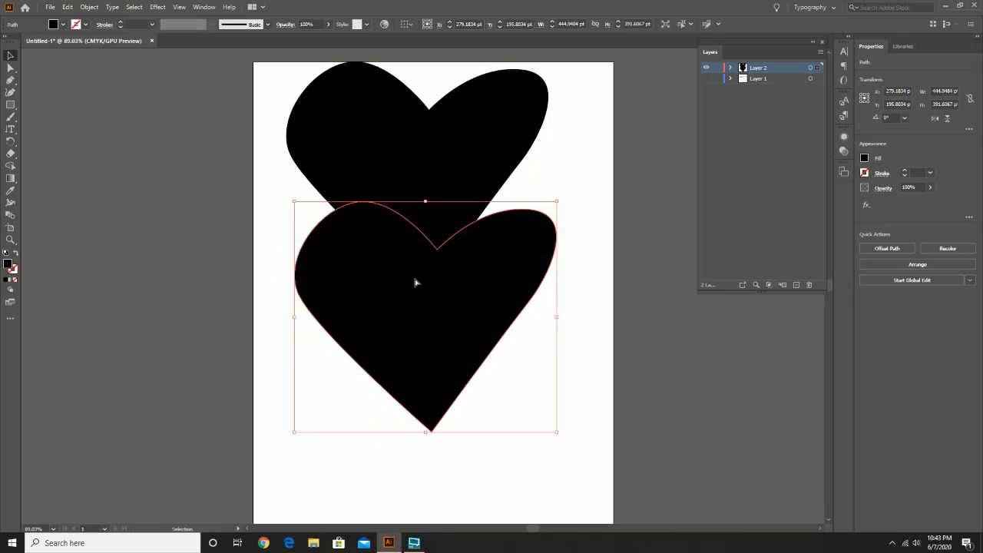
pyautogui.hotkey('ctrl', 'z')
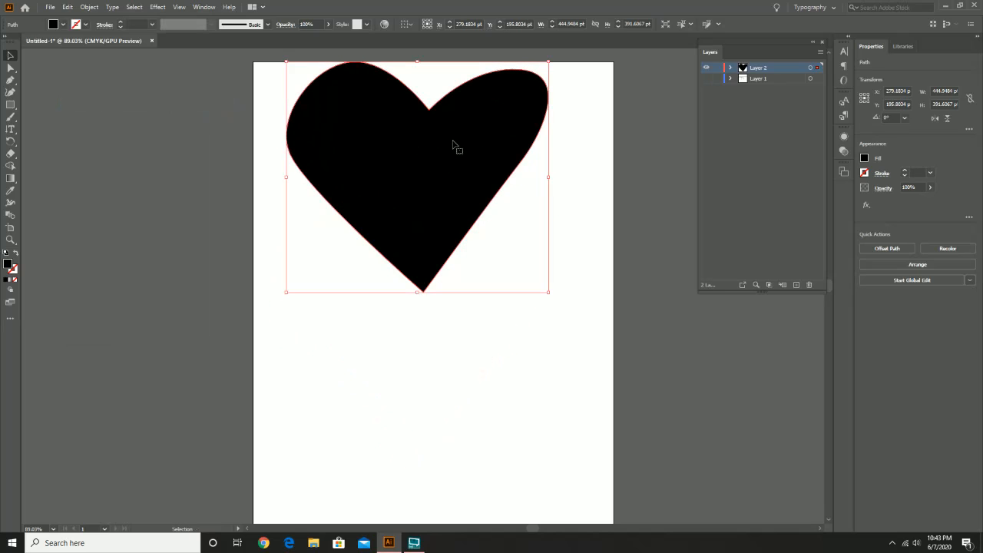
pyautogui.moveTo(453, 144); pyautogui.dragTo(465, 377)
# Paste another copy of the heart and move it off the artboard onto the empty canvas to its left.
pyautogui.moveTo(520, 351); pyautogui.dragTo(535, 327)
pyautogui.press('a')
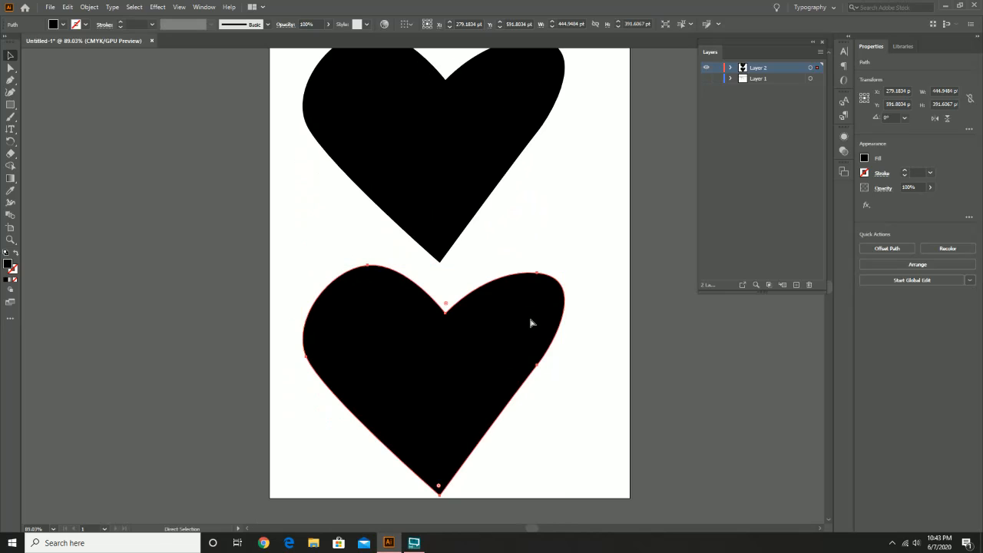
pyautogui.hotkey('ctrl', 'v')
pyautogui.moveTo(468, 245); pyautogui.dragTo(164, 239)
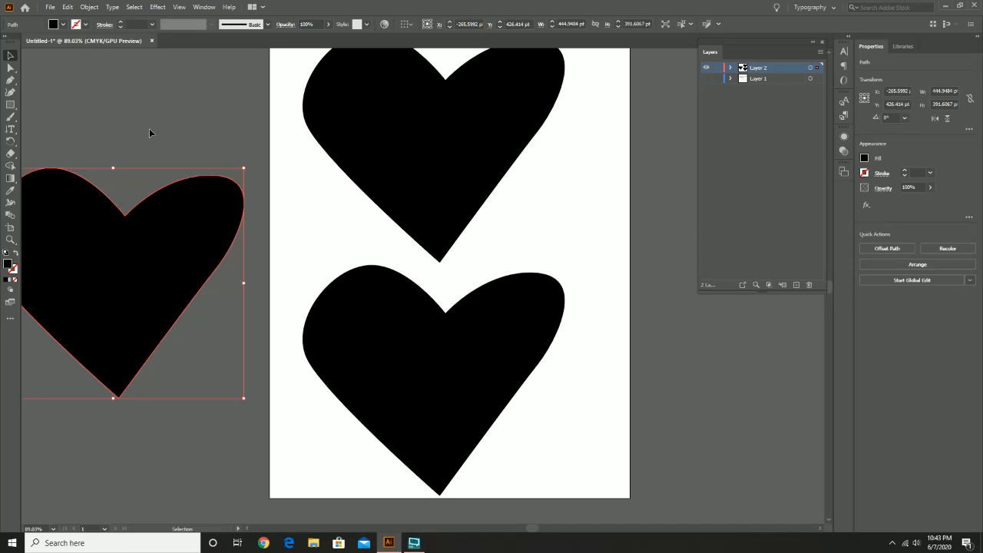
# Convert the upper heart into a text area filled with placeholder text, using the Area Type tool on its outline.
pyautogui.click(390, 110)
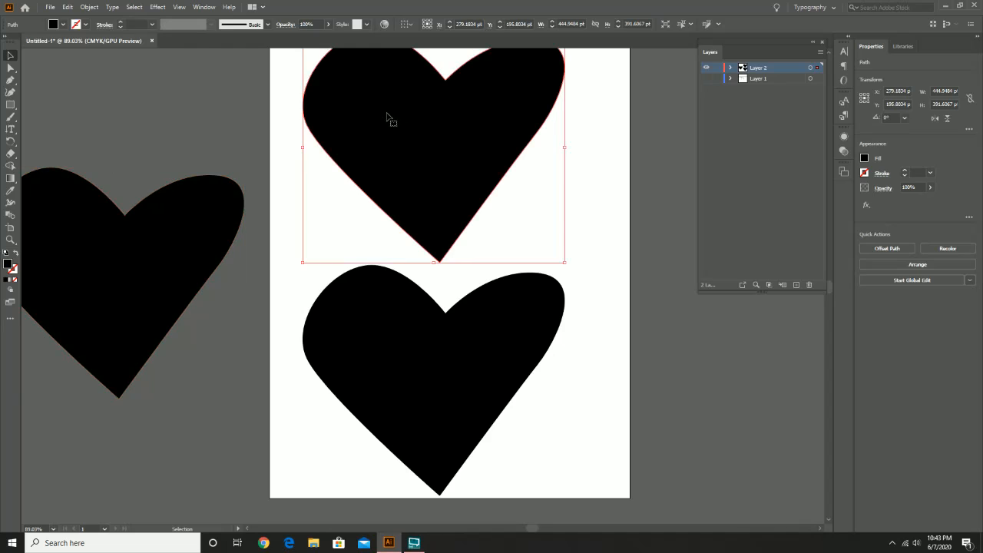
pyautogui.scroll(1, 427, 200)
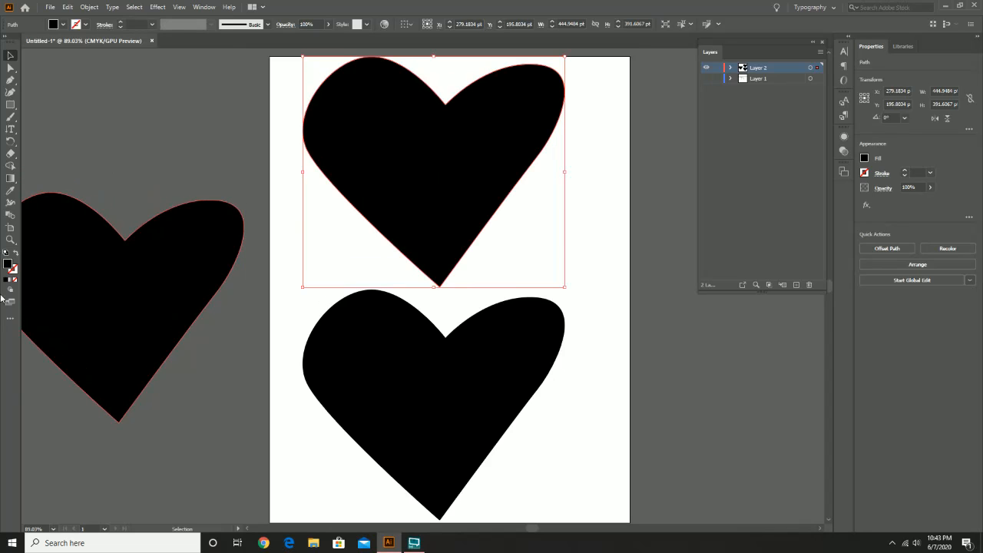
pyautogui.click(10, 129)
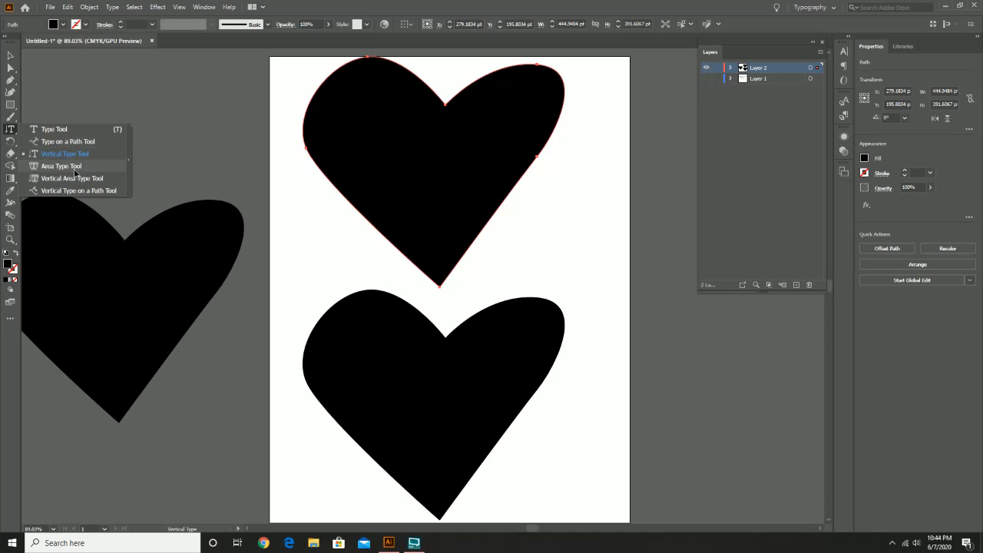
pyautogui.click(75, 167)
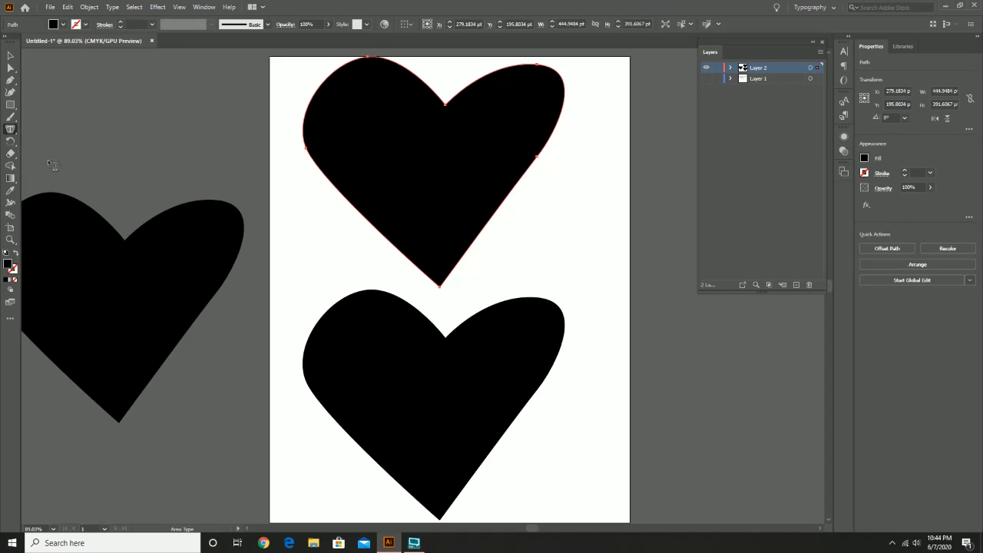
pyautogui.click(4, 133)
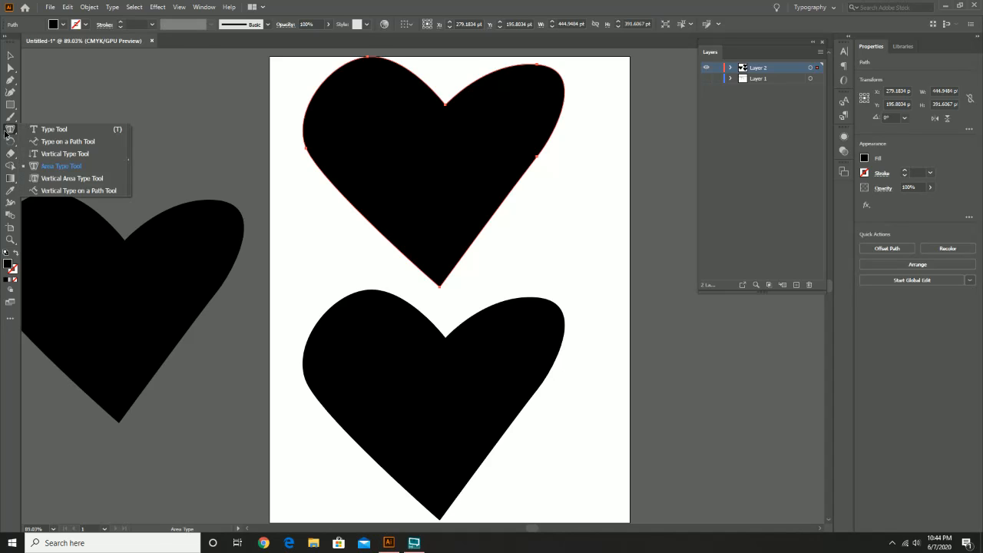
pyautogui.click(61, 166)
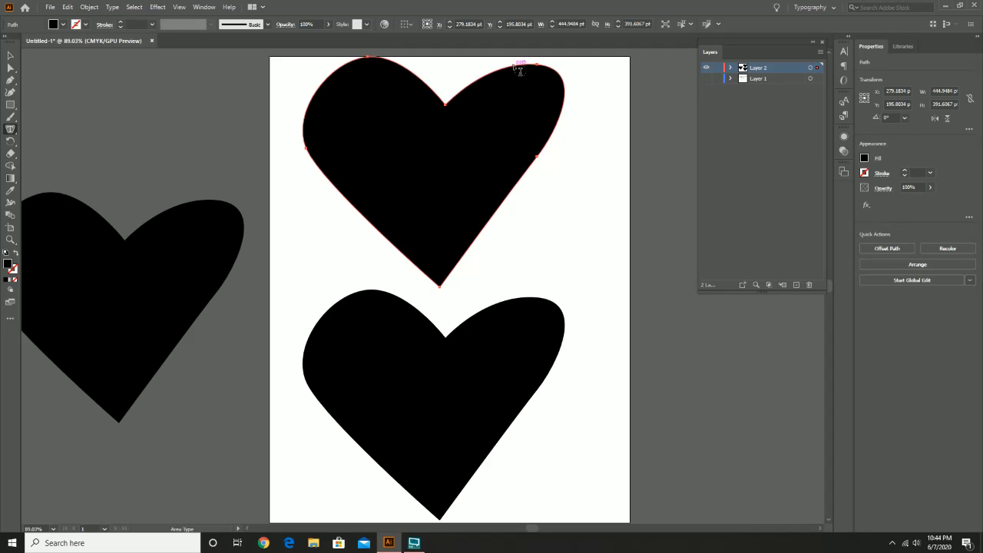
pyautogui.click(484, 143)
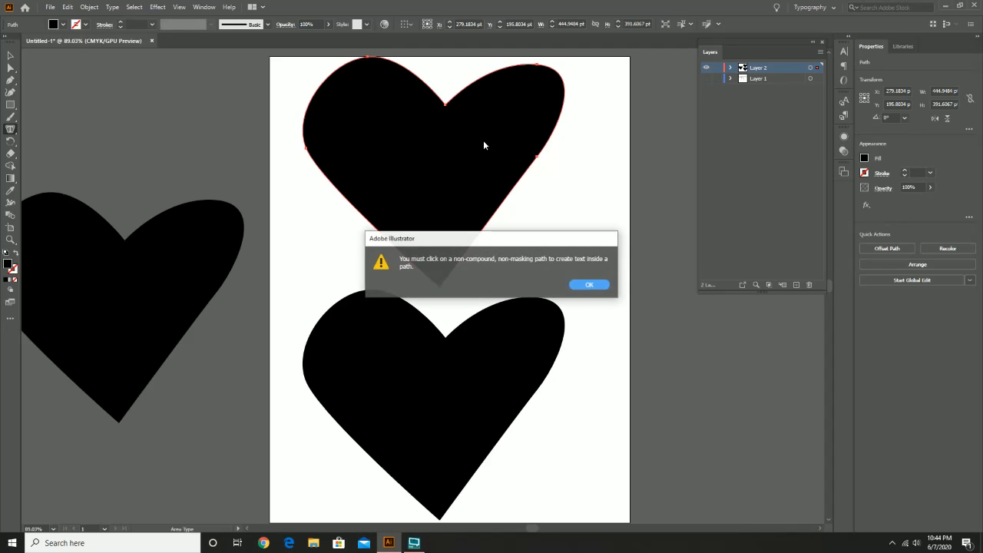
pyautogui.click(588, 285)
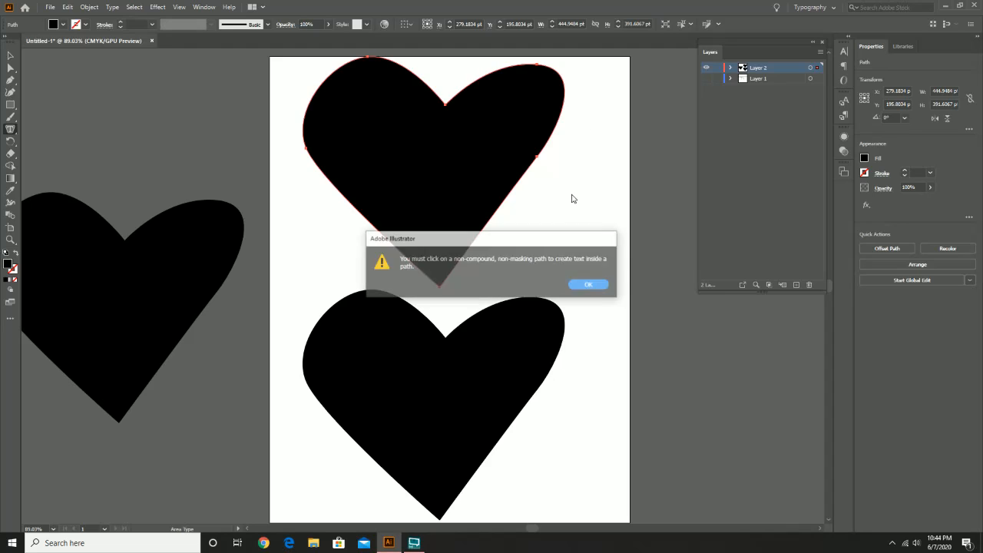
pyautogui.click(589, 285)
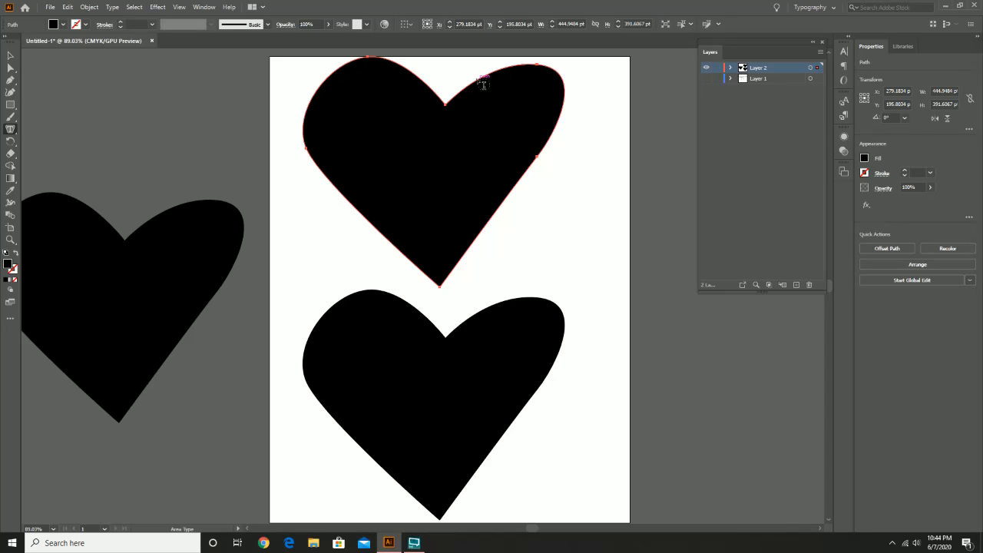
pyautogui.click(483, 84)
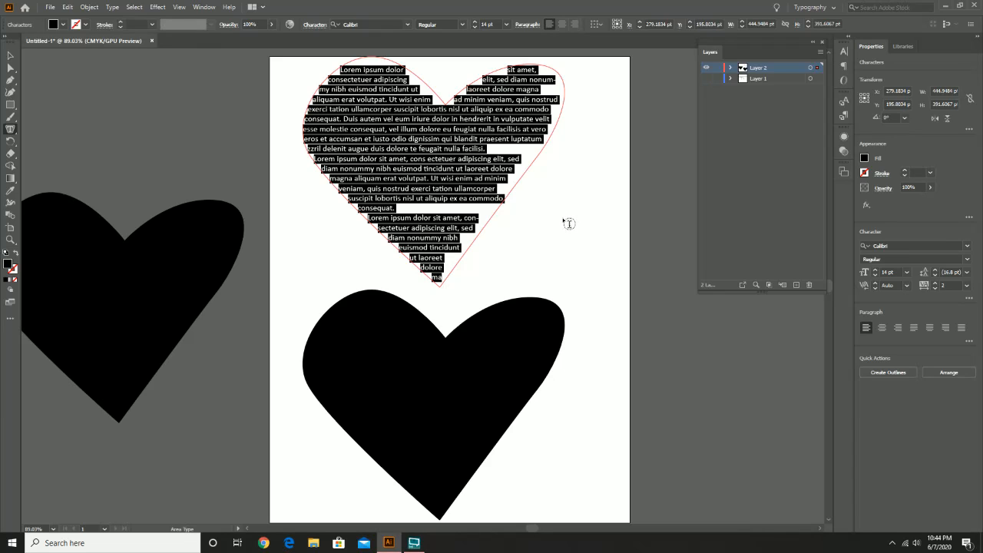
# Try centered alignment on the heart text, then justify all its lines and set the font size to 11 pt.
pyautogui.click(884, 327)
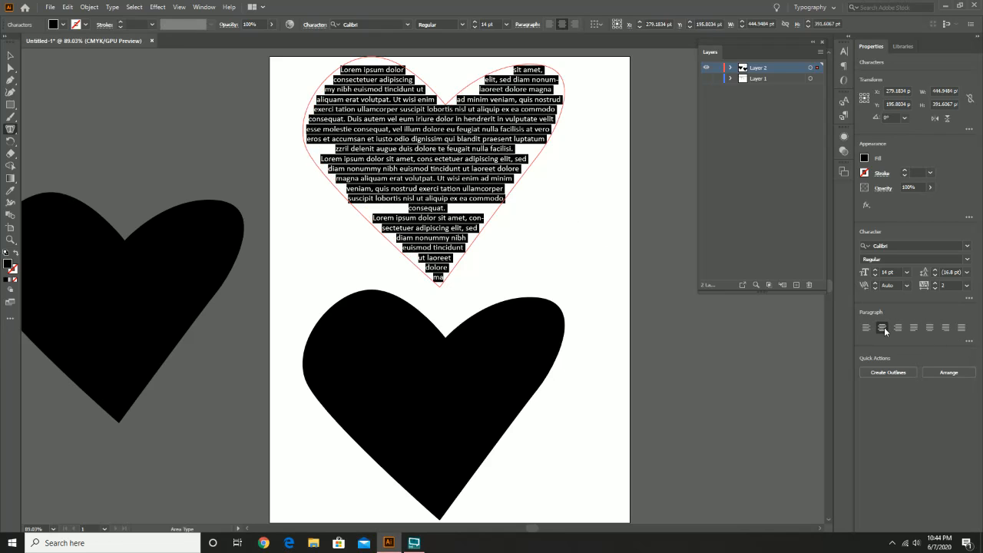
pyautogui.click(961, 328)
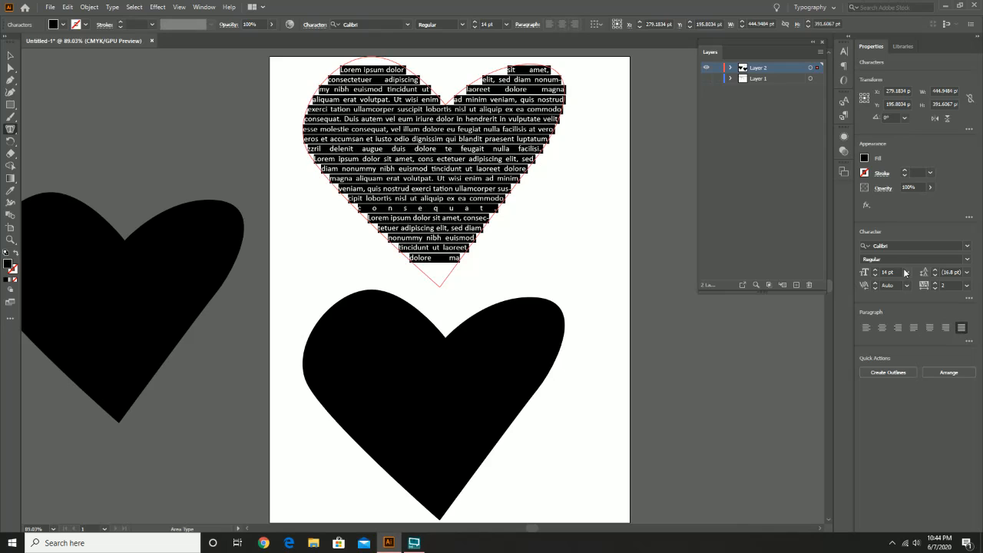
pyautogui.click(875, 275)
pyautogui.click(875, 276)
pyautogui.click(875, 275)
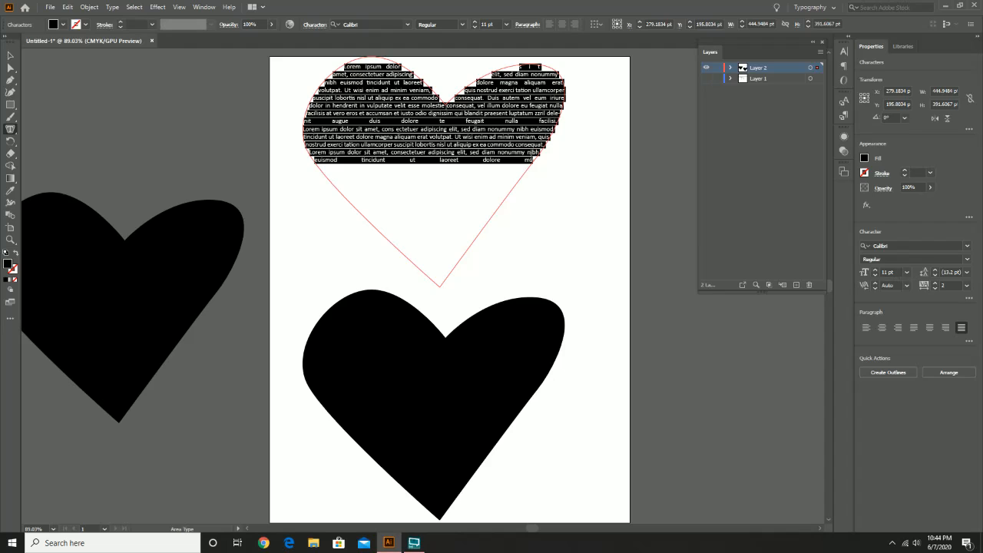
# Fill the rest of the upper heart with placeholder text, starting at the end of the existing text.
pyautogui.click(531, 161)
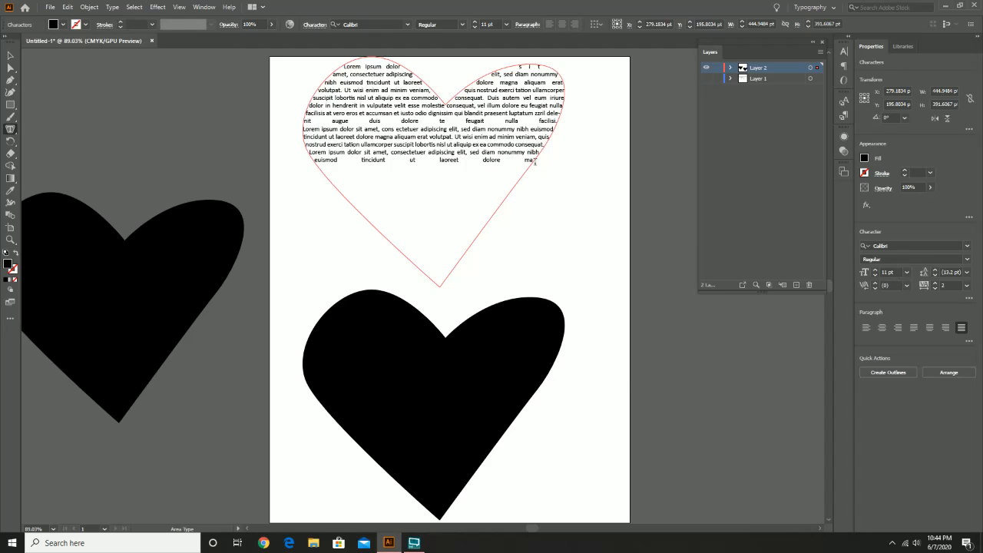
pyautogui.rightClick(535, 161)
pyautogui.rightClick(532, 164)
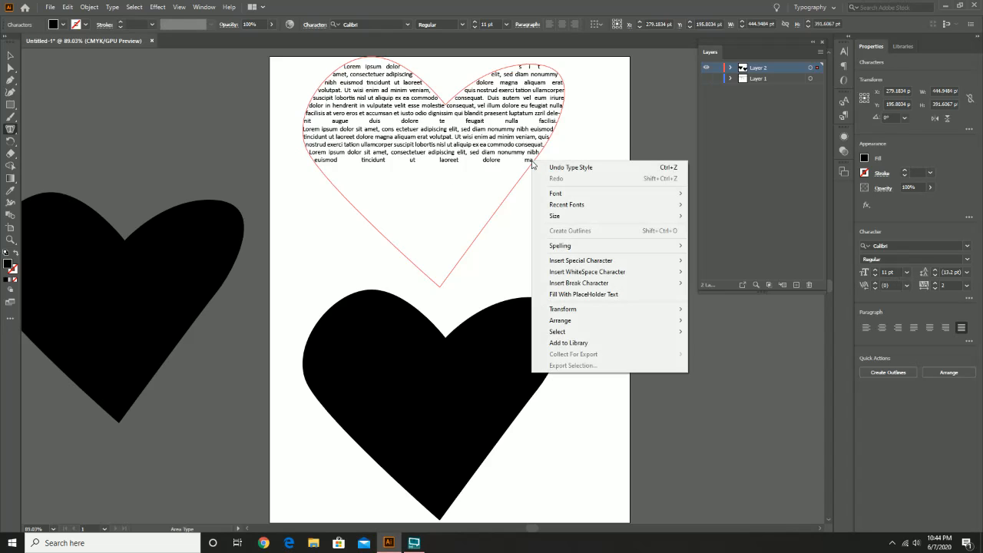
pyautogui.click(607, 298)
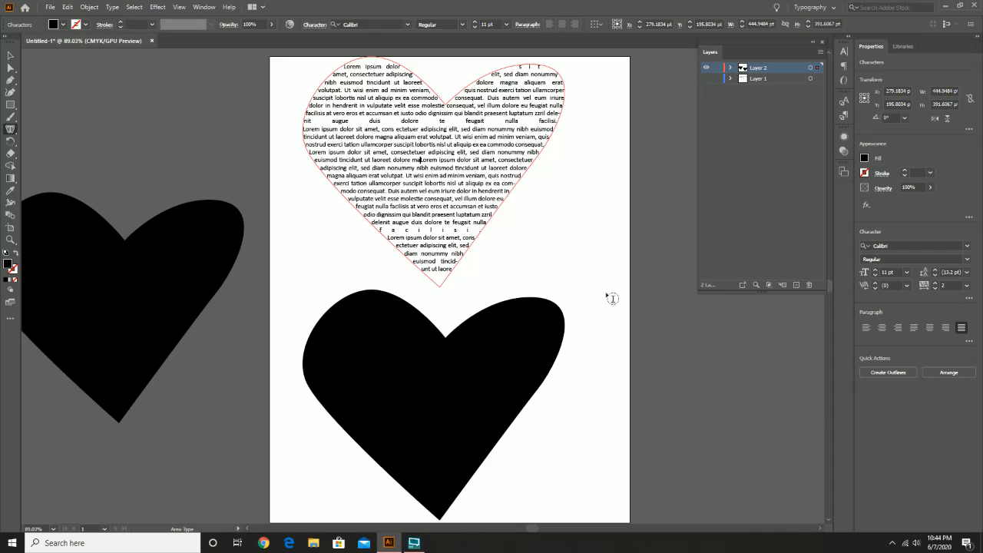
# Justify all the text in the upper heart with last lines centered, and finish editing the text.
pyautogui.click(929, 327)
pyautogui.press('Escape')
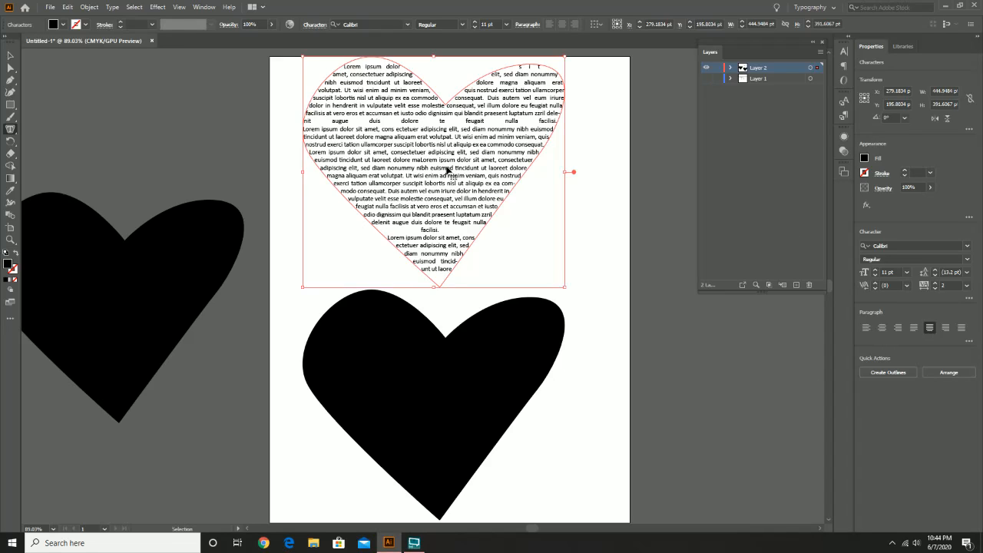
pyautogui.doubleClick(448, 169)
pyautogui.hotkey('ctrl', 'a')
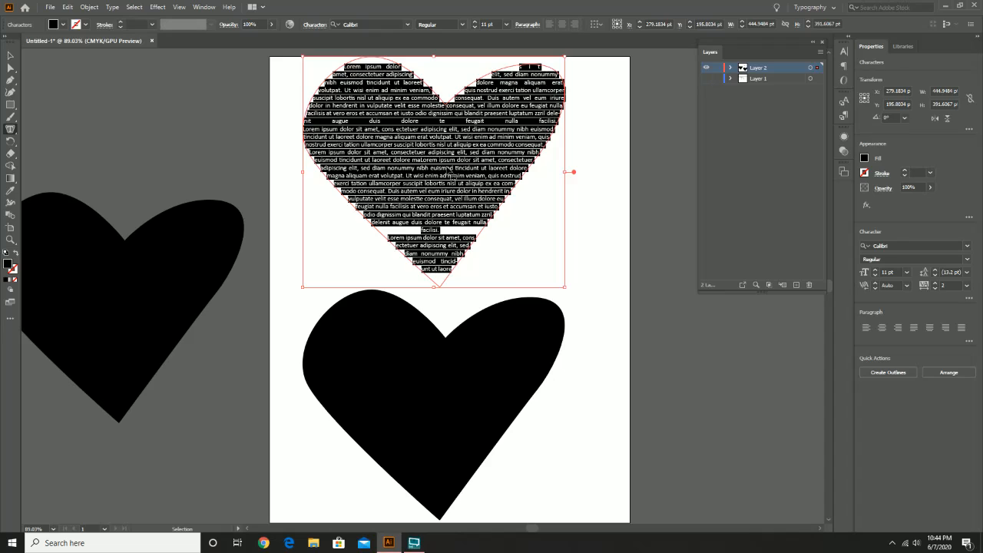
pyautogui.click(929, 328)
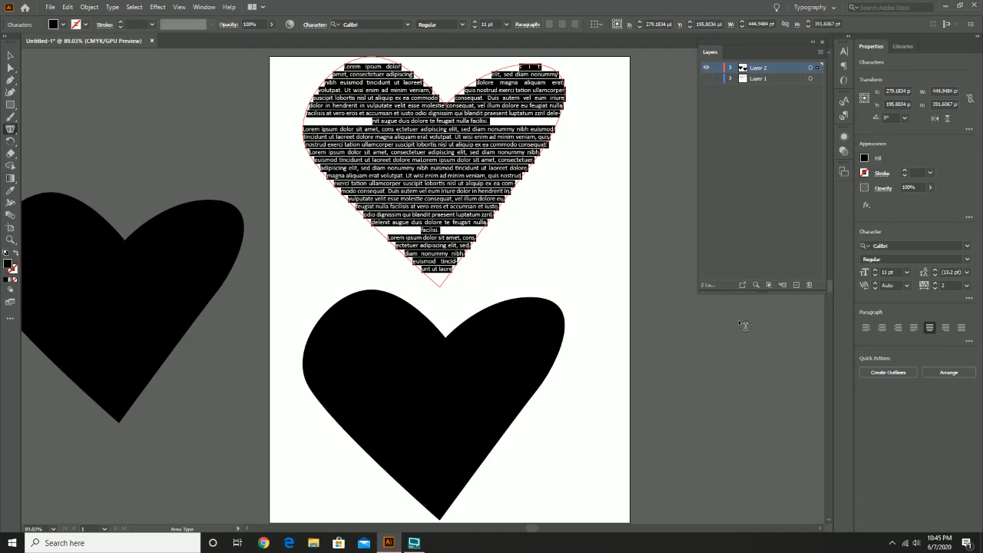
pyautogui.click(10, 55)
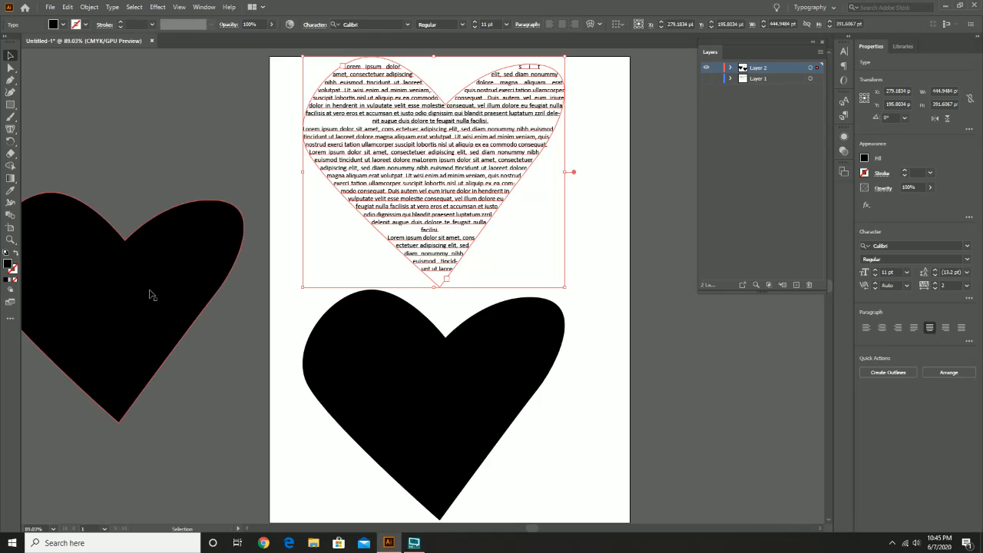
# Convert the lower heart into a text area of vertical placeholder text, using the Vertical Area Type tool on its outline.
pyautogui.click(476, 391)
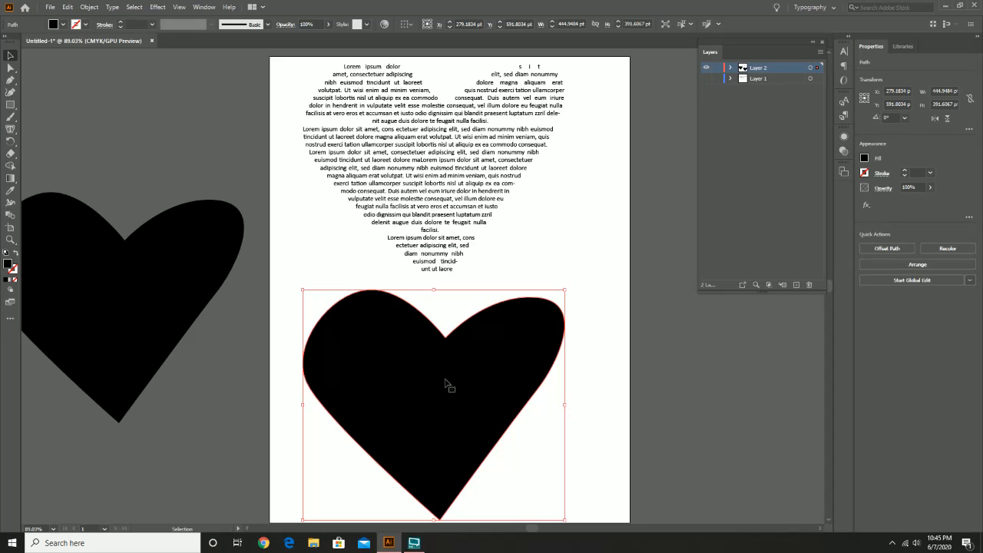
pyautogui.click(7, 131)
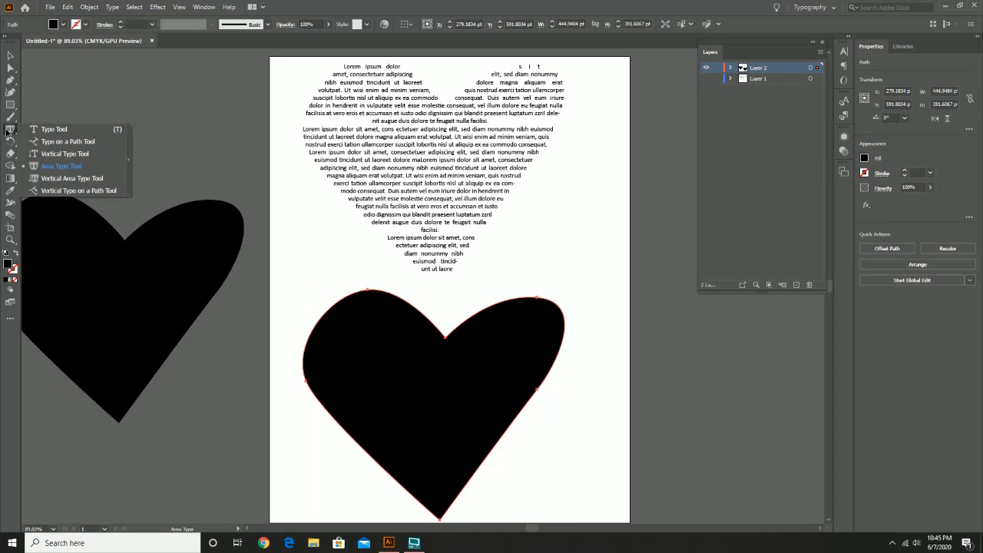
pyautogui.click(93, 181)
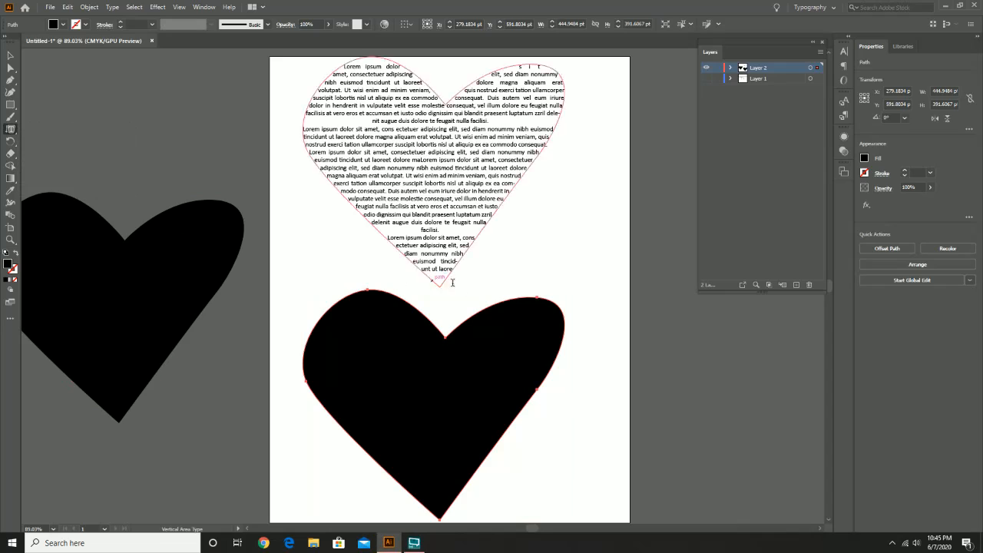
pyautogui.click(557, 307)
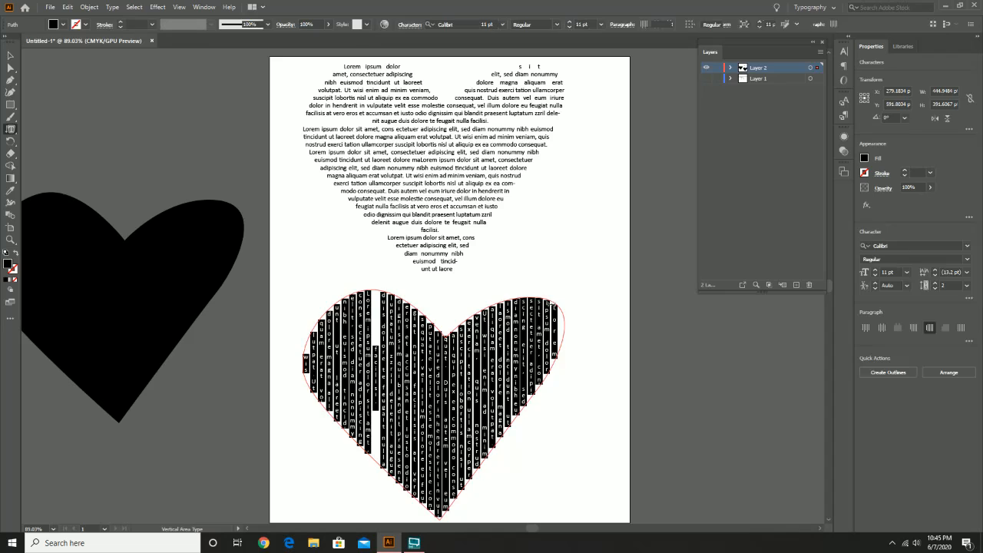
pyautogui.click(10, 56)
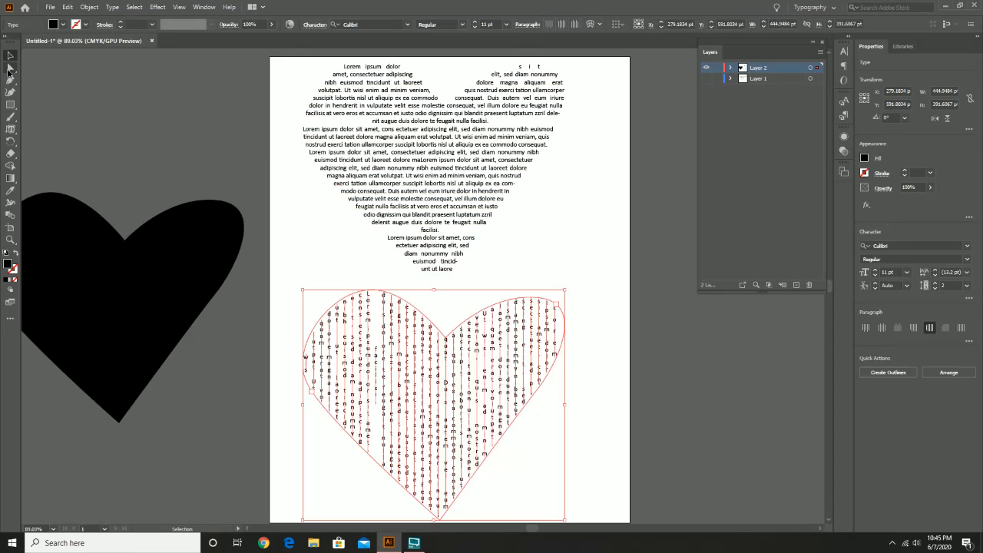
# Reshape the lower text heart by raising its right lobe's top anchor to about Y 375 pt and pulling its left anchor outward to about X 16 pt.
pyautogui.click(10, 69)
pyautogui.click(559, 307)
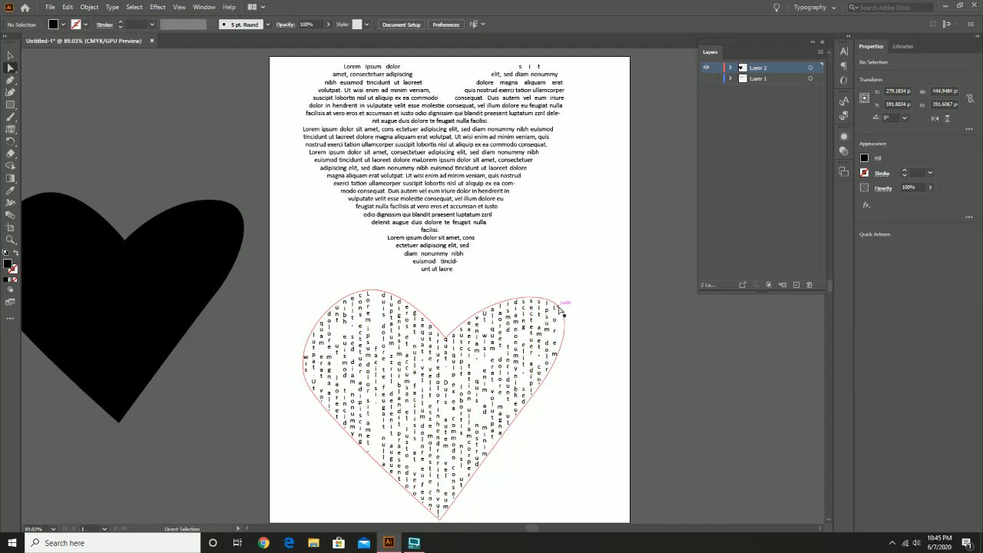
pyautogui.moveTo(537, 304); pyautogui.dragTo(539, 281)
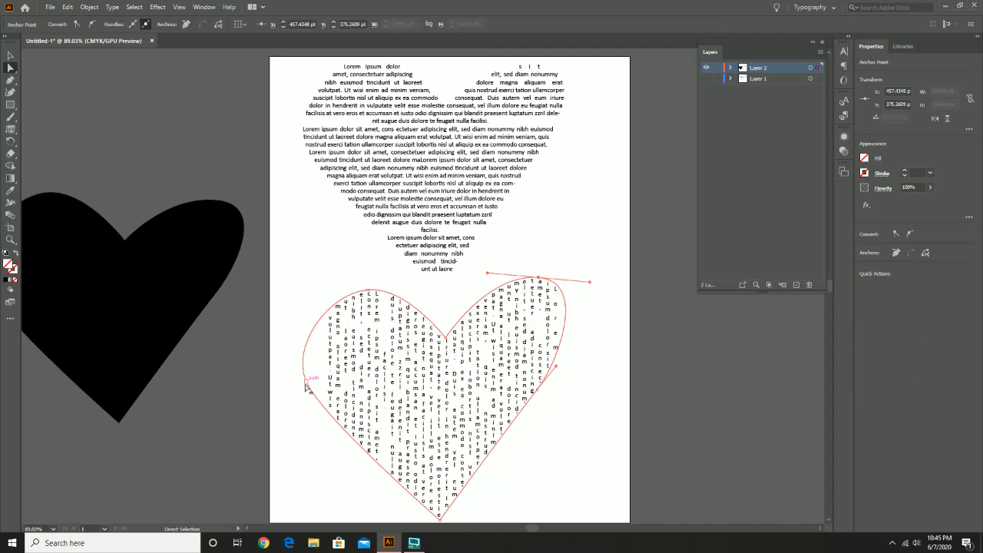
pyautogui.moveTo(305, 386); pyautogui.dragTo(278, 380)
pyautogui.hotkey('ctrl', 'z')
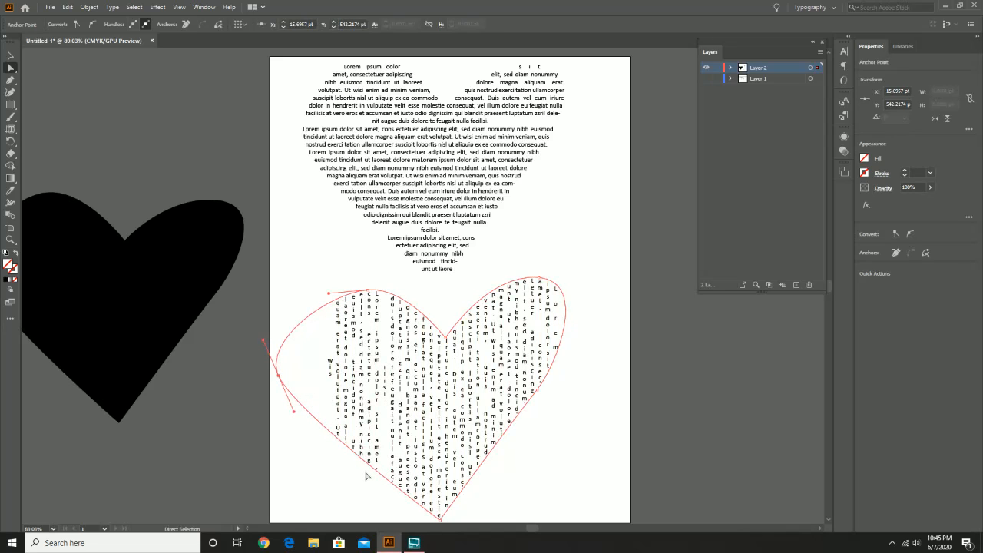
pyautogui.rightClick(328, 414)
pyautogui.click(304, 395)
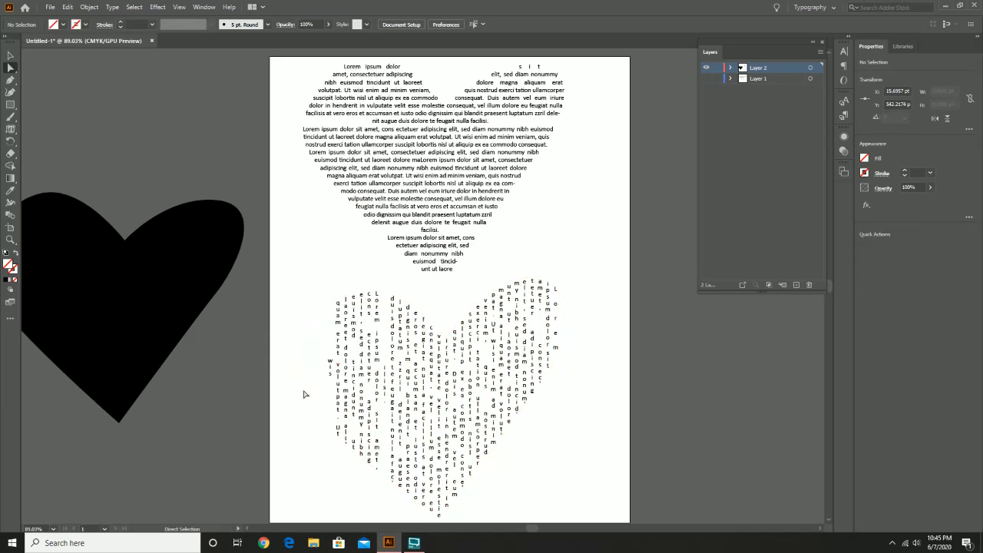
# Delete both text-filled hearts and move the remaining black heart onto the artboard, to about X 279 pt, Y 359 pt.
pyautogui.click(362, 336)
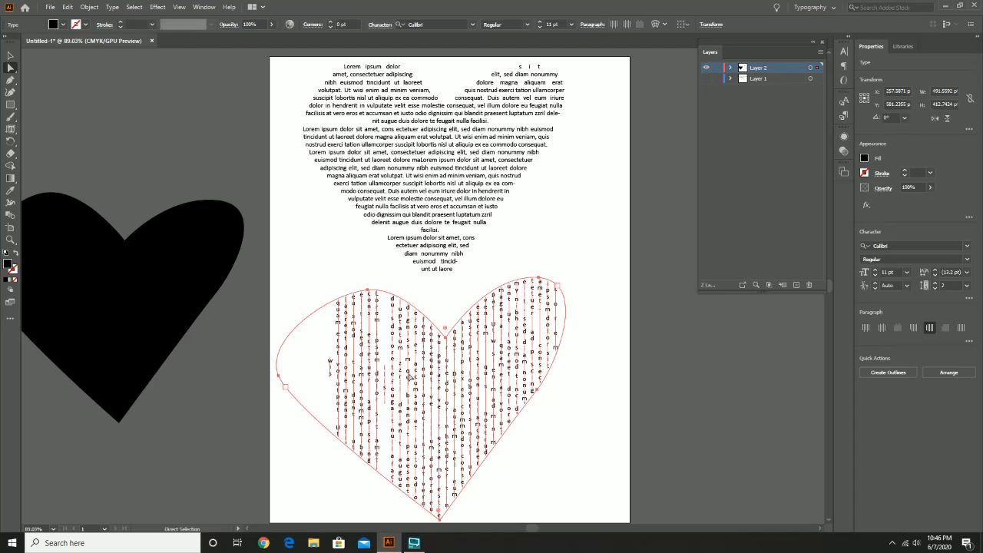
pyautogui.press('Delete')
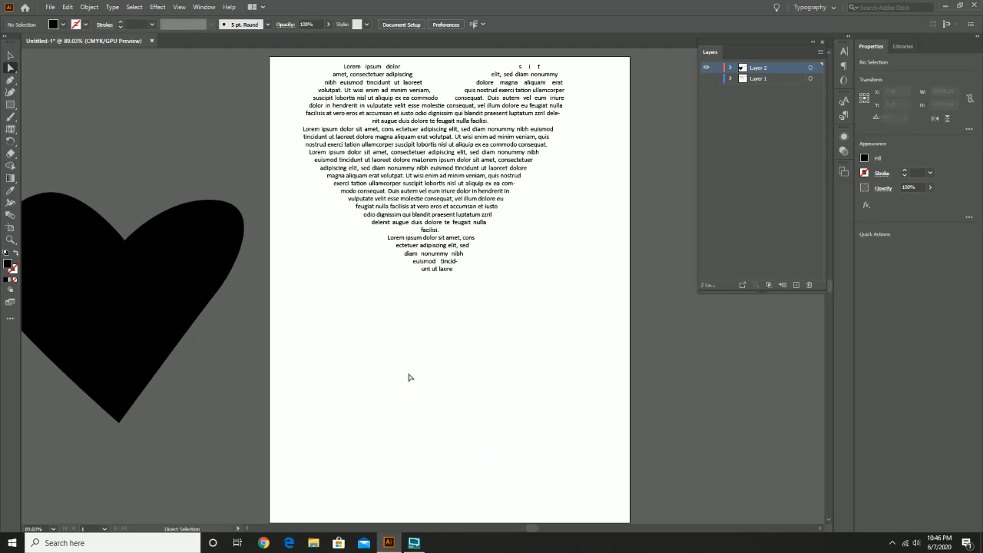
pyautogui.click(502, 101)
pyautogui.press('Delete')
pyautogui.moveTo(159, 239); pyautogui.dragTo(477, 202)
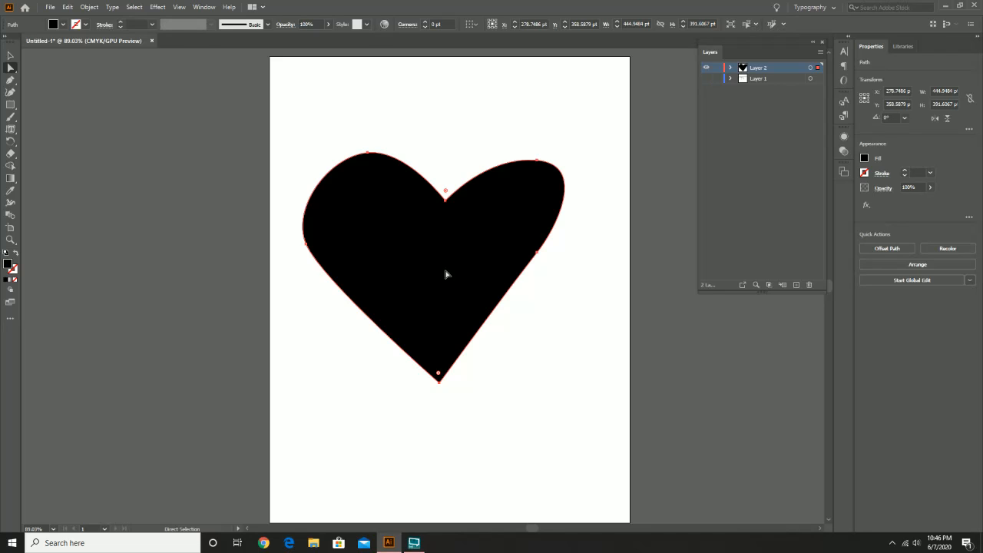
# Change the black heart's fill to red.
pyautogui.click(10, 55)
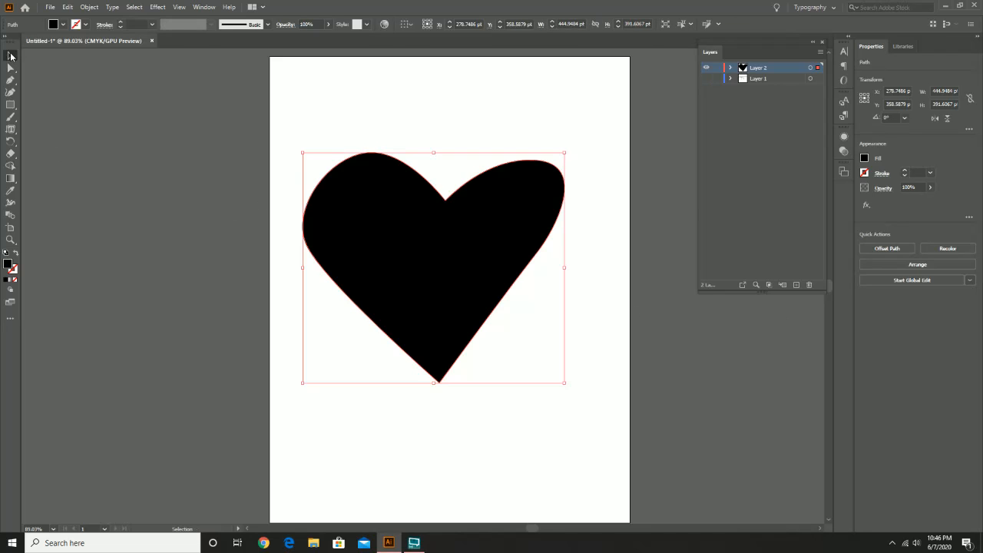
pyautogui.click(864, 158)
pyautogui.click(781, 195)
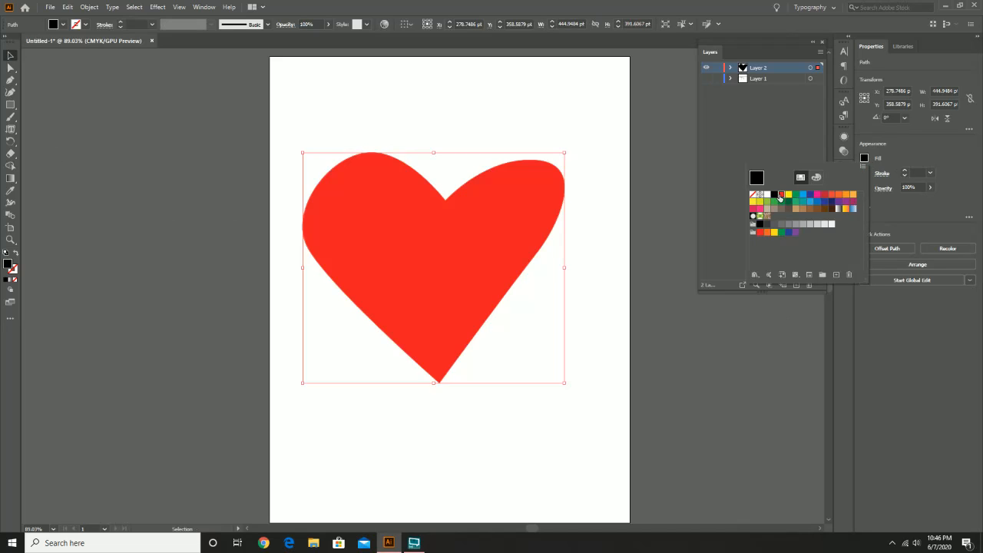
# Give the red heart a black stroke 7 pt thick.
pyautogui.click(864, 174)
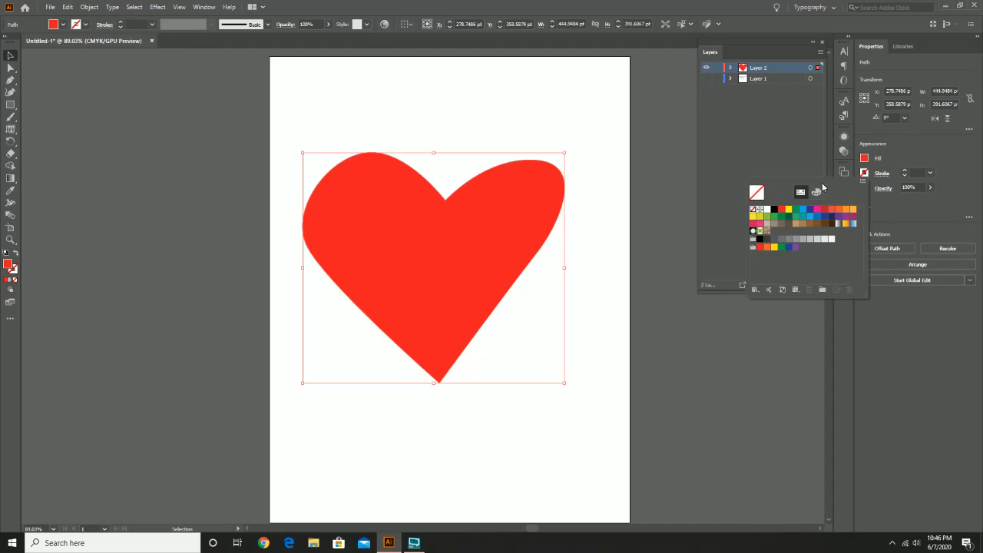
pyautogui.click(773, 210)
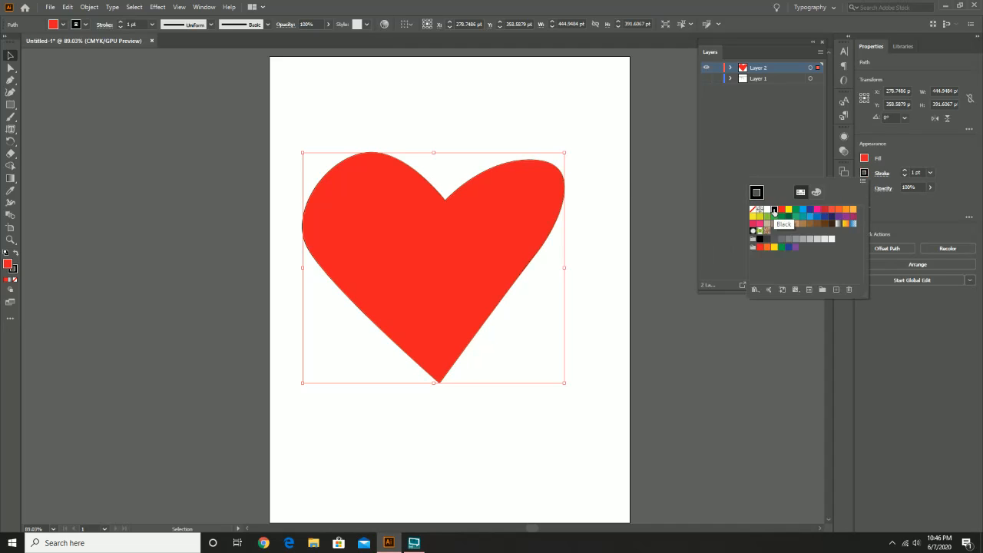
pyautogui.click(904, 172)
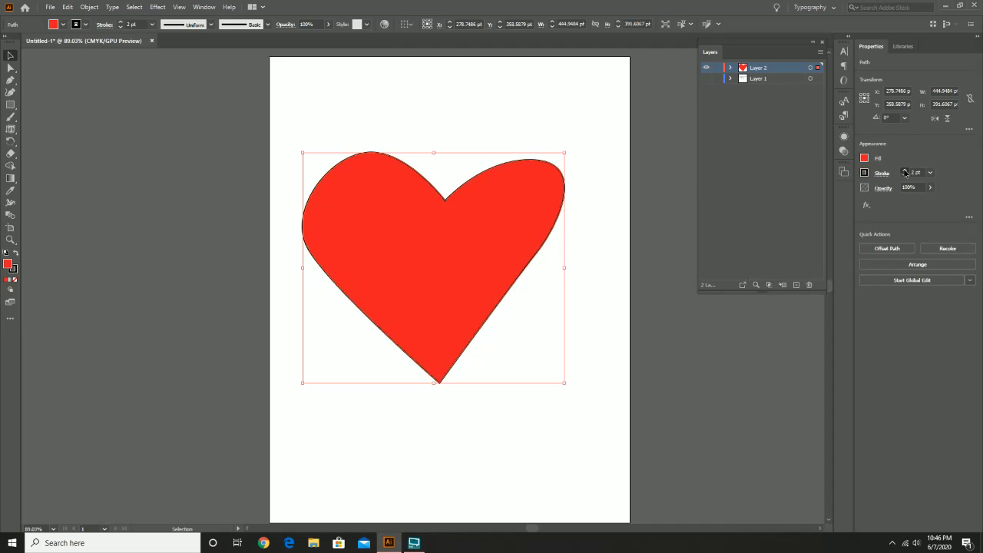
pyautogui.click(904, 170)
pyautogui.click(905, 170)
pyautogui.click(904, 170)
pyautogui.click(905, 170)
pyautogui.click(905, 170)
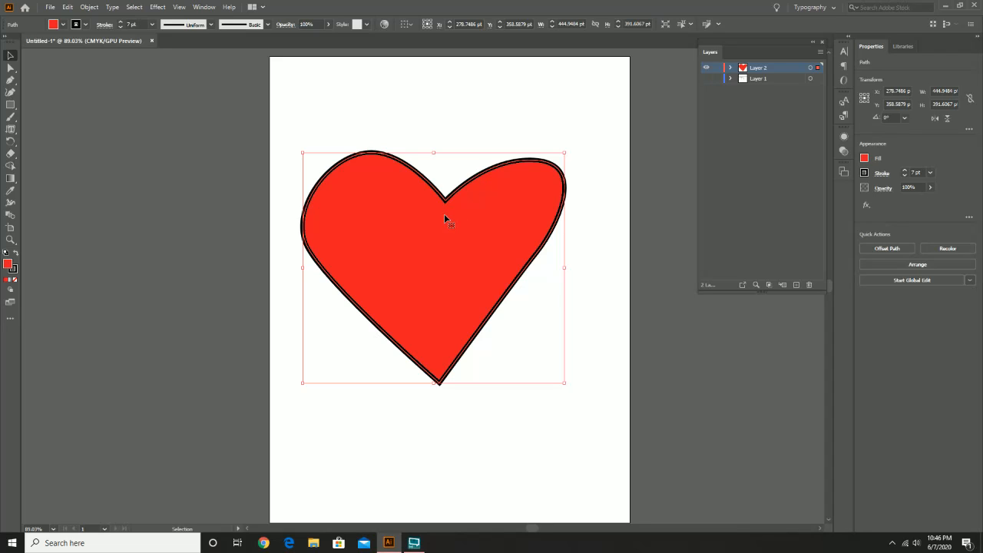
# Duplicate the red heart in place and convert the copy into horizontal placeholder text with the Area Type tool.
pyautogui.click(68, 6)
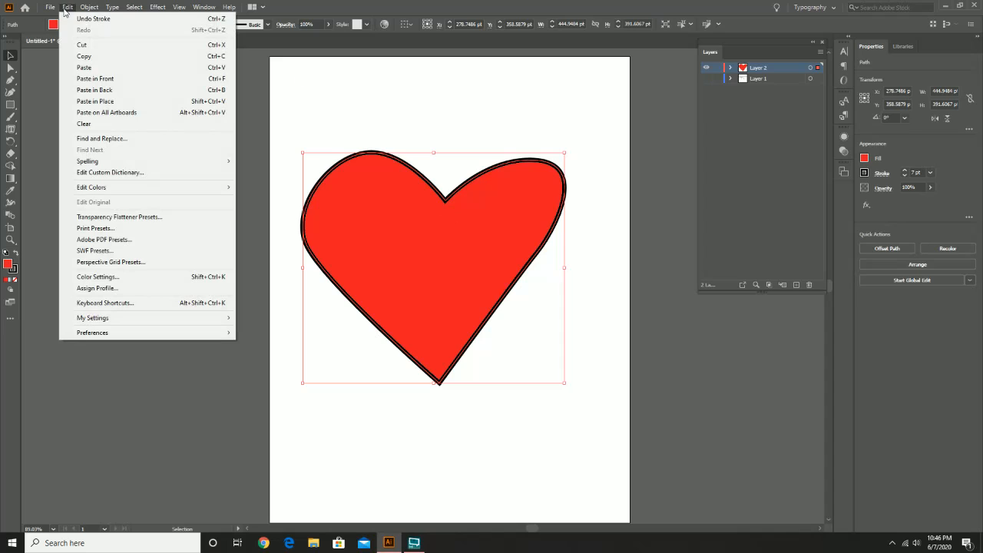
pyautogui.click(83, 58)
pyautogui.click(68, 7)
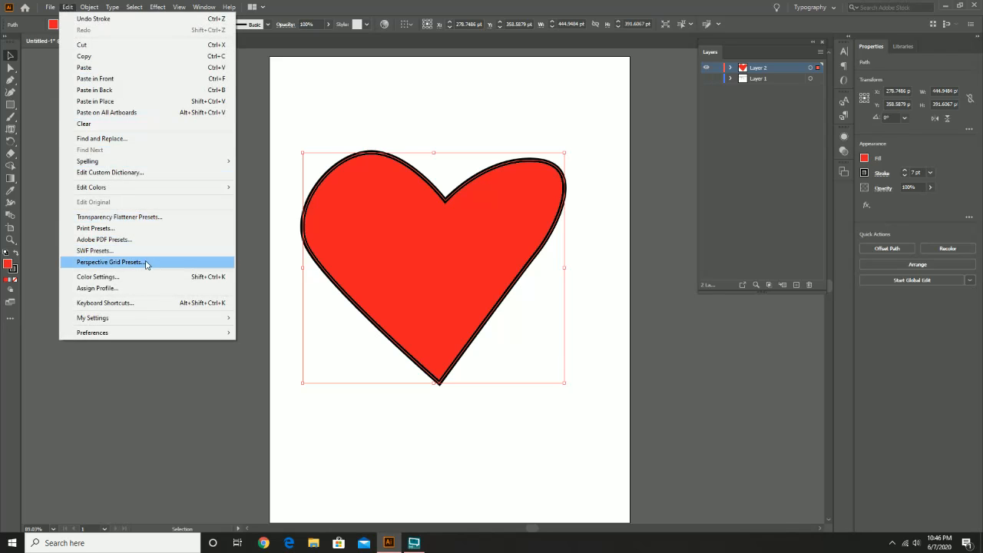
pyautogui.click(151, 102)
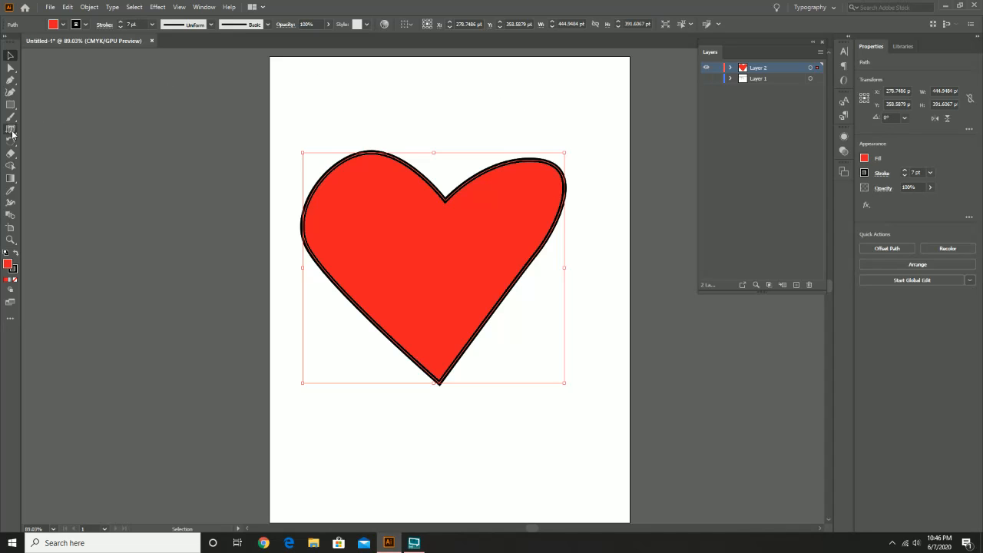
pyautogui.moveTo(12, 133); pyautogui.dragTo(92, 155)
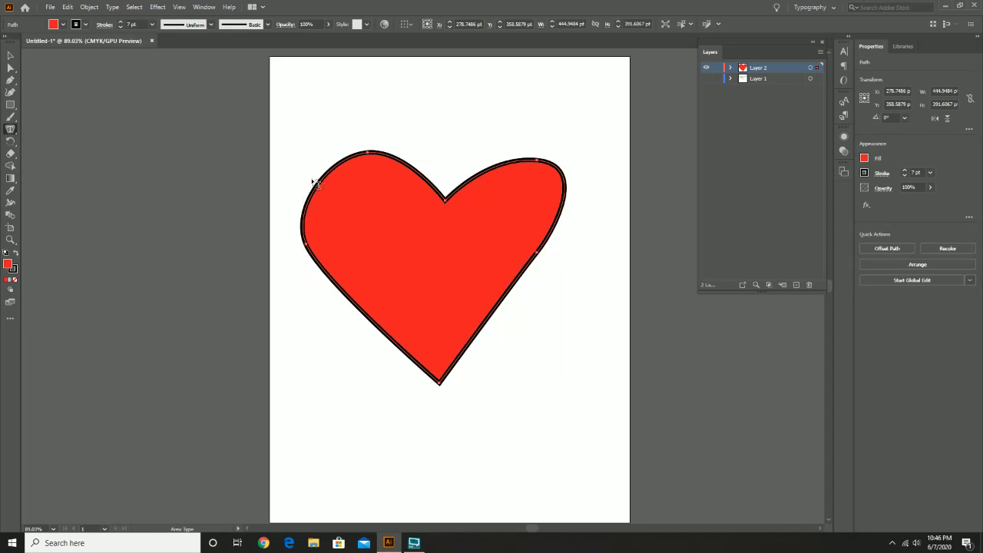
pyautogui.click(385, 158)
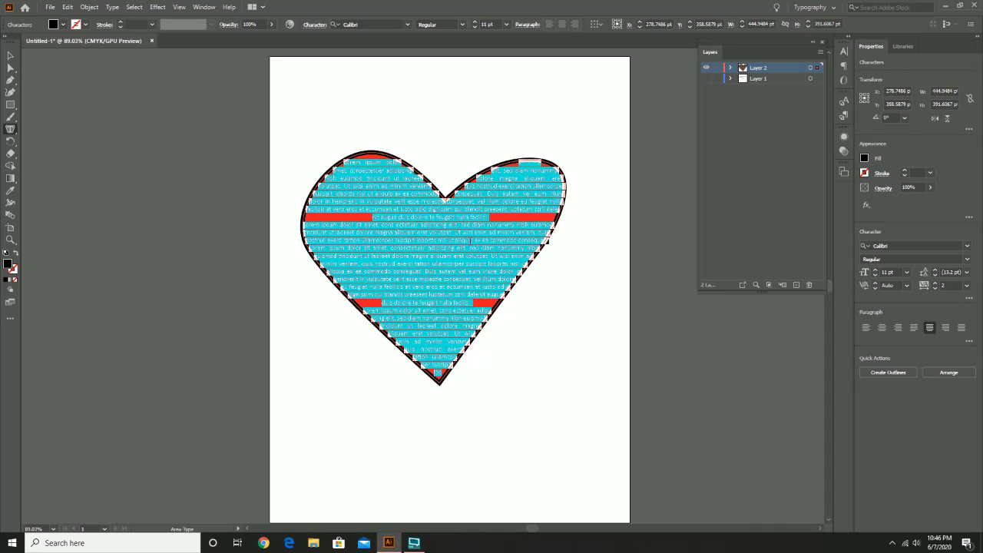
# Delete the lower portion of the placeholder text, from just after "aliquip ex ea commodo" to the end.
pyautogui.click(457, 242)
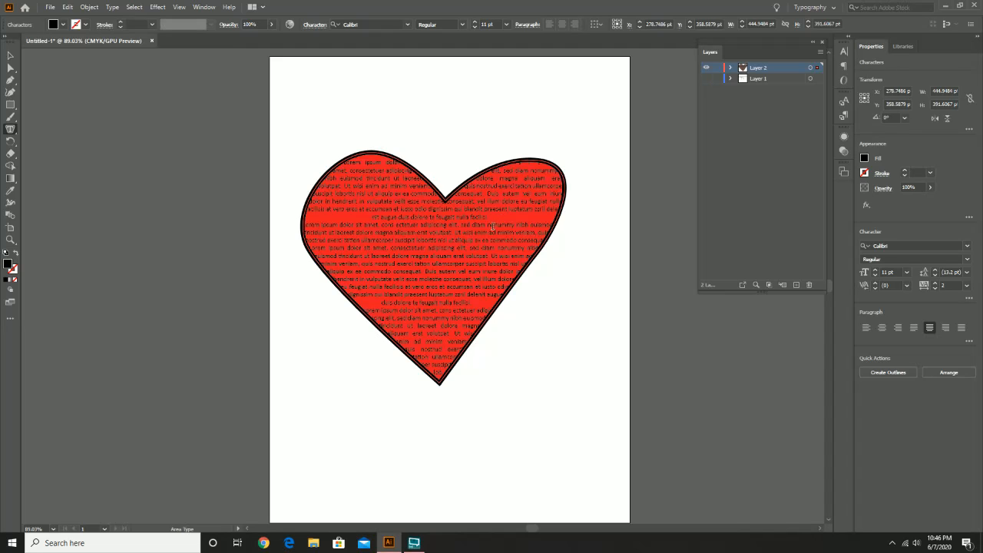
pyautogui.moveTo(401, 272); pyautogui.dragTo(591, 441)
pyautogui.press('BackSpace')
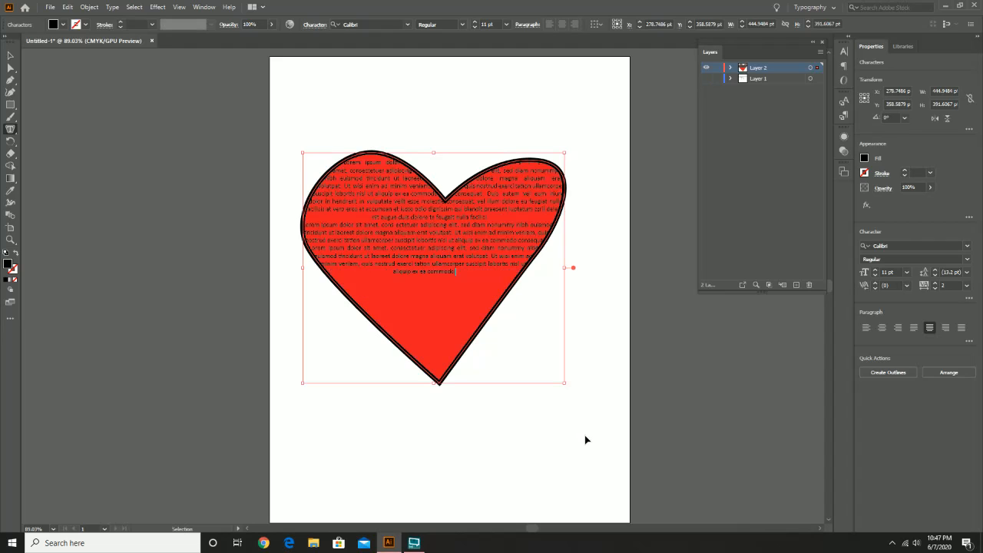
# Set all the text in the heart to 13 pt and align it to the center.
pyautogui.hotkey('ctrl', 'a')
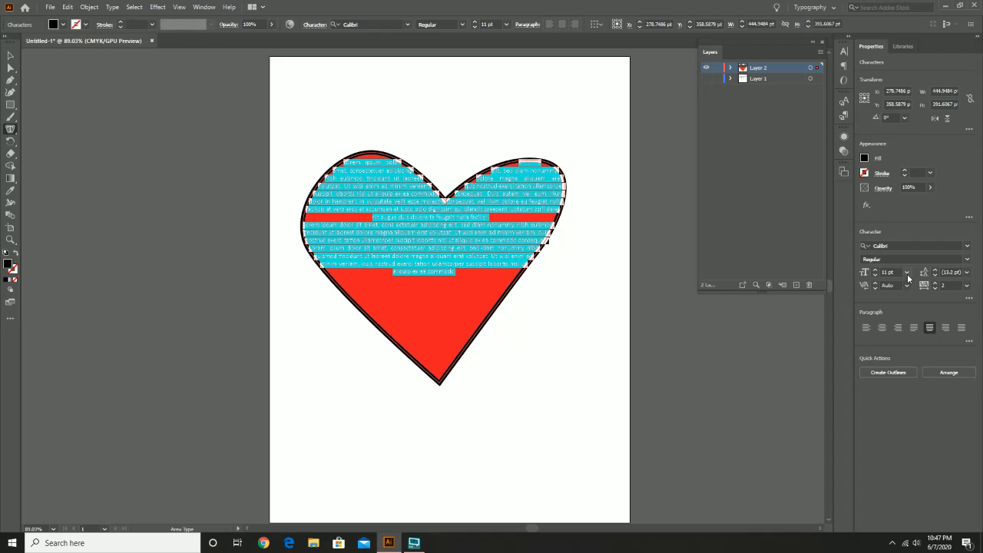
pyautogui.click(875, 270)
pyautogui.click(875, 270)
pyautogui.click(876, 270)
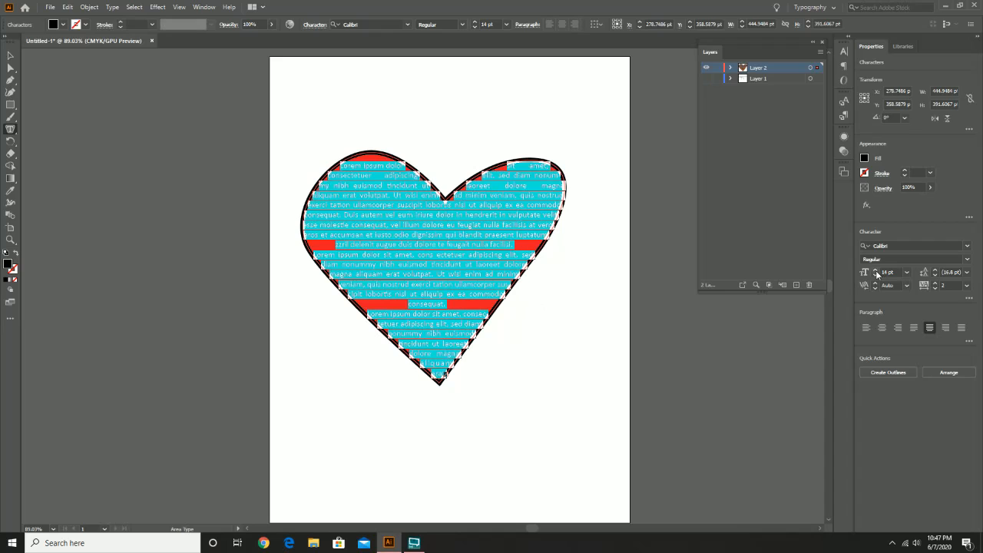
pyautogui.click(876, 275)
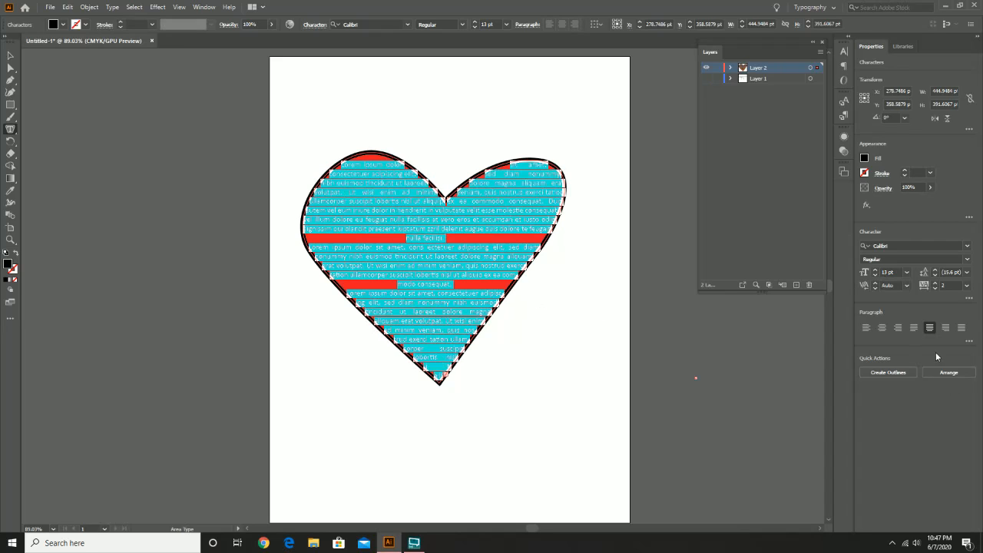
pyautogui.click(882, 327)
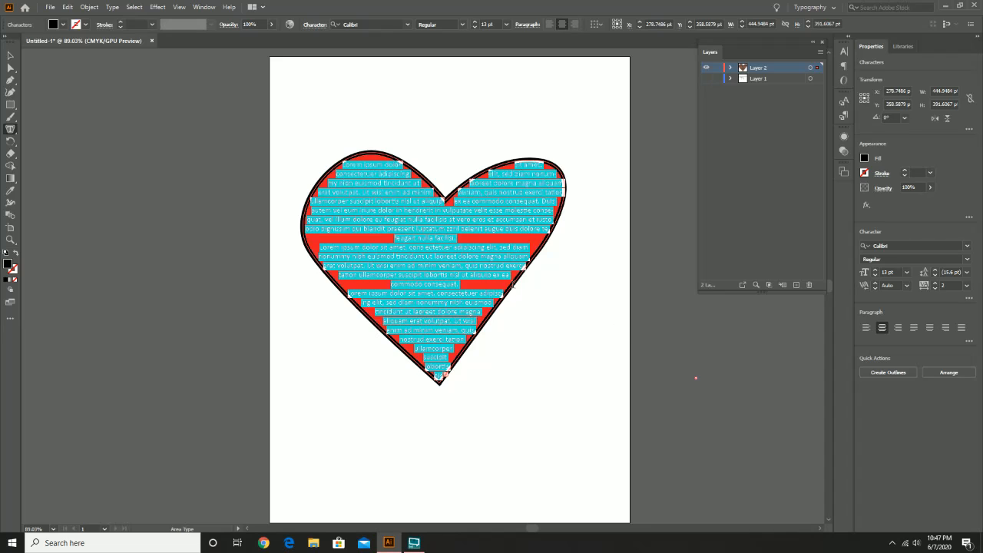
pyautogui.click(477, 264)
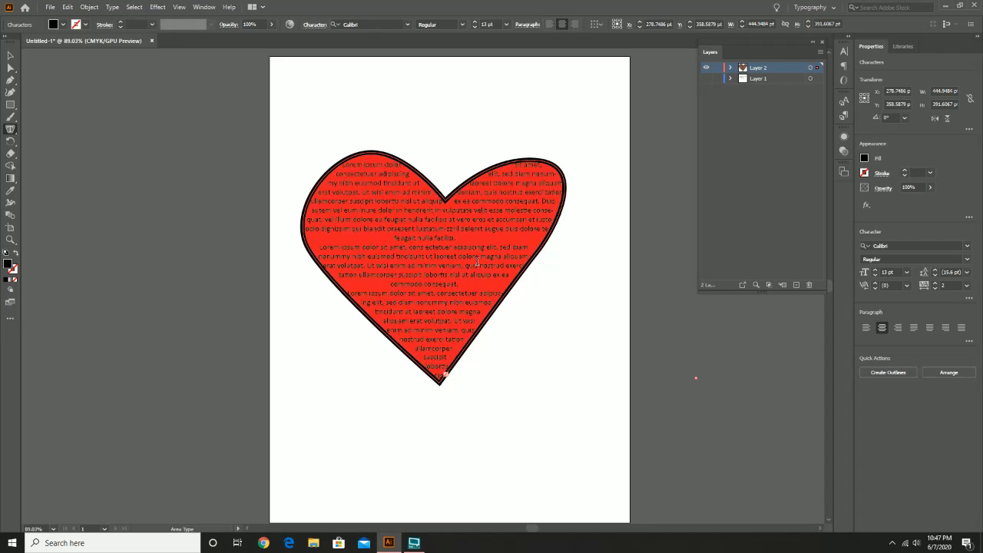
# Examine up close how the centered text fits inside the red heart and its black outline.
pyautogui.write('z')
pyautogui.click(10, 55)
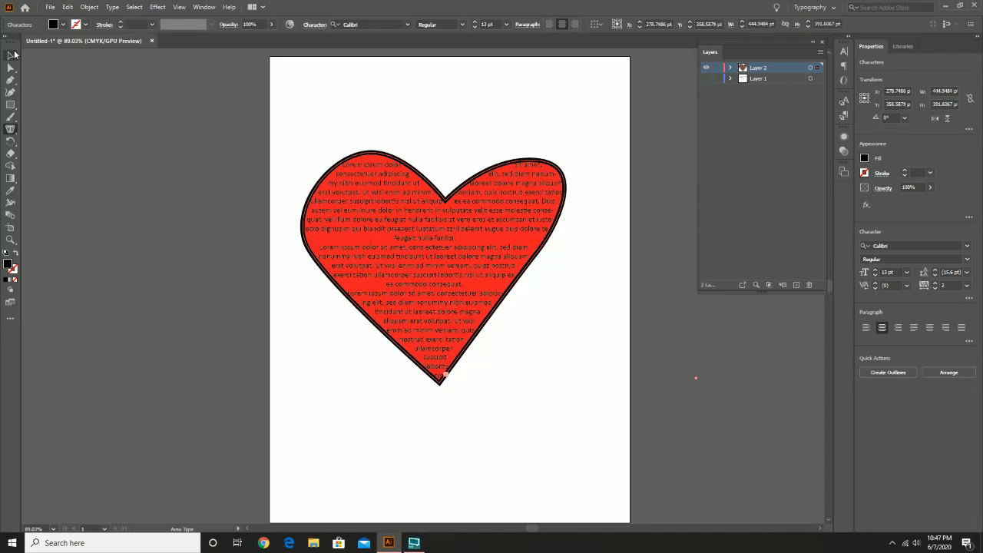
pyautogui.press('z')
pyautogui.click(447, 187)
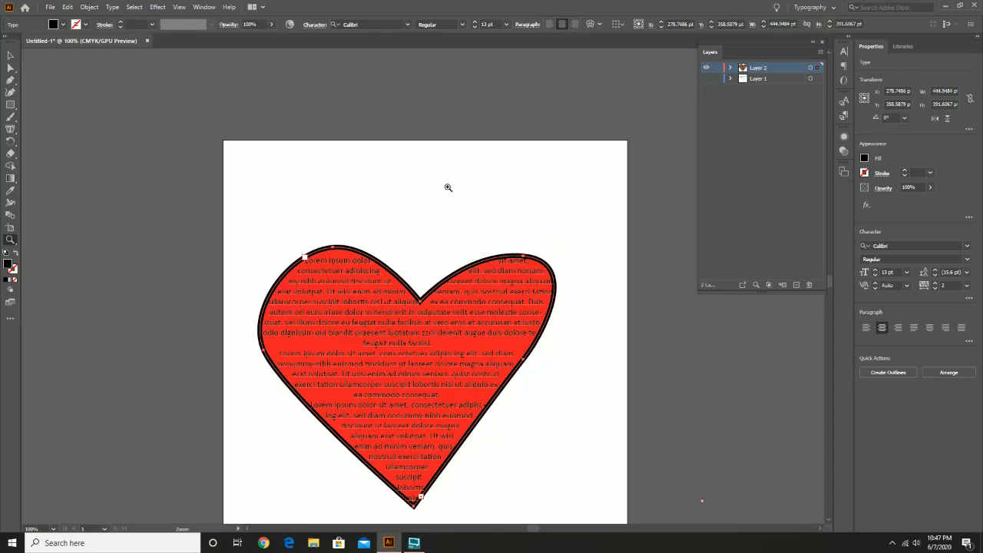
pyautogui.click(448, 188)
pyautogui.click(419, 430)
pyautogui.moveTo(400, 460); pyautogui.dragTo(450, 285)
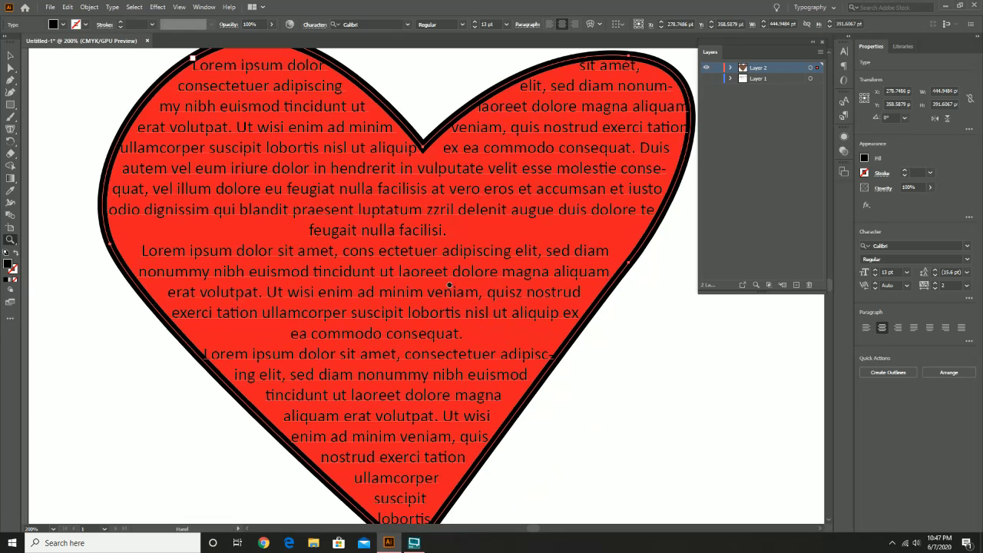
pyautogui.click(10, 56)
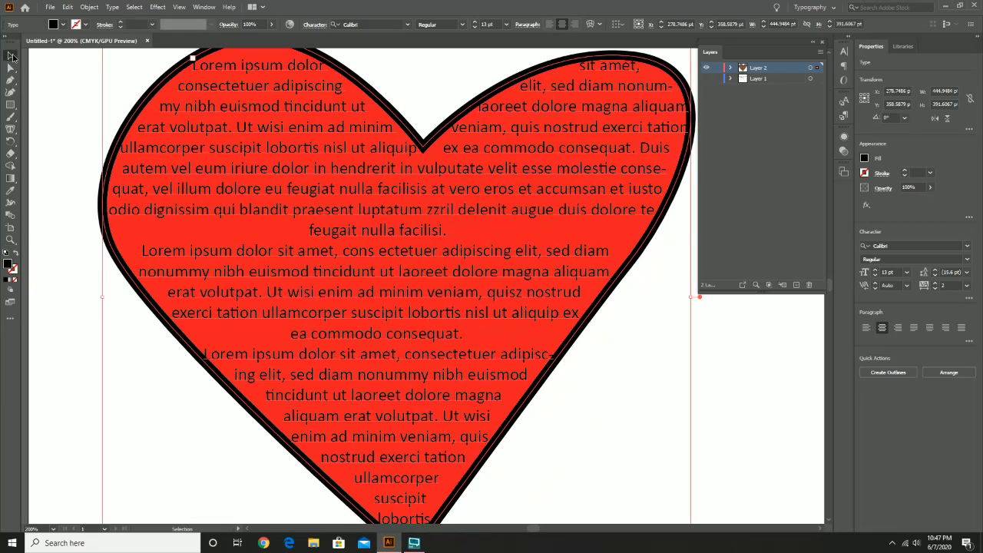
pyautogui.click(75, 99)
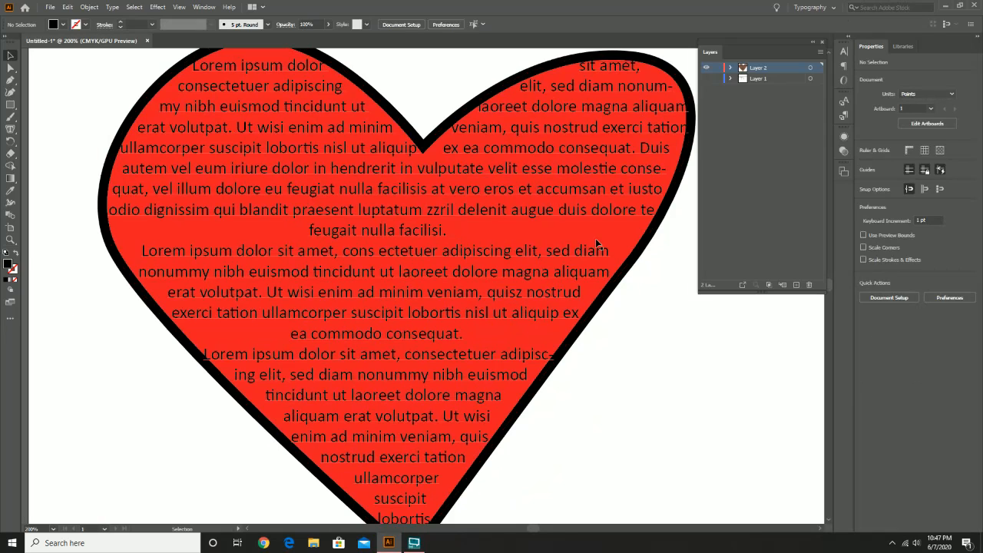
pyautogui.press('a')
pyautogui.press('v')
pyautogui.press('z')
pyautogui.keyDown('alt'); pyautogui.click(448, 164); pyautogui.keyUp('alt')
pyautogui.moveTo(521, 319); pyautogui.dragTo(520, 228)
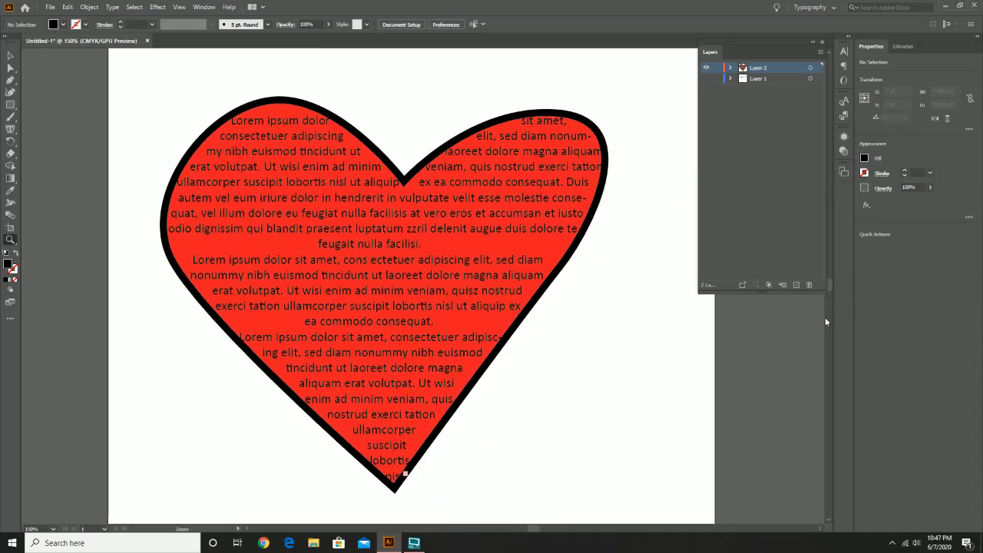
# Add a new layer above the others and hide Layer 2 with the text-filled heart.
pyautogui.click(796, 285)
pyautogui.click(705, 78)
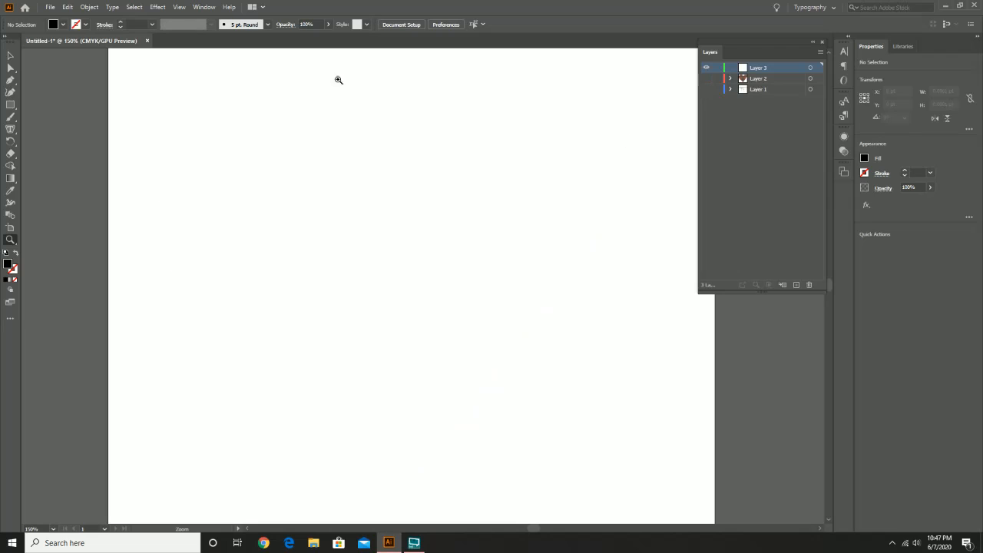
pyautogui.click(11, 129)
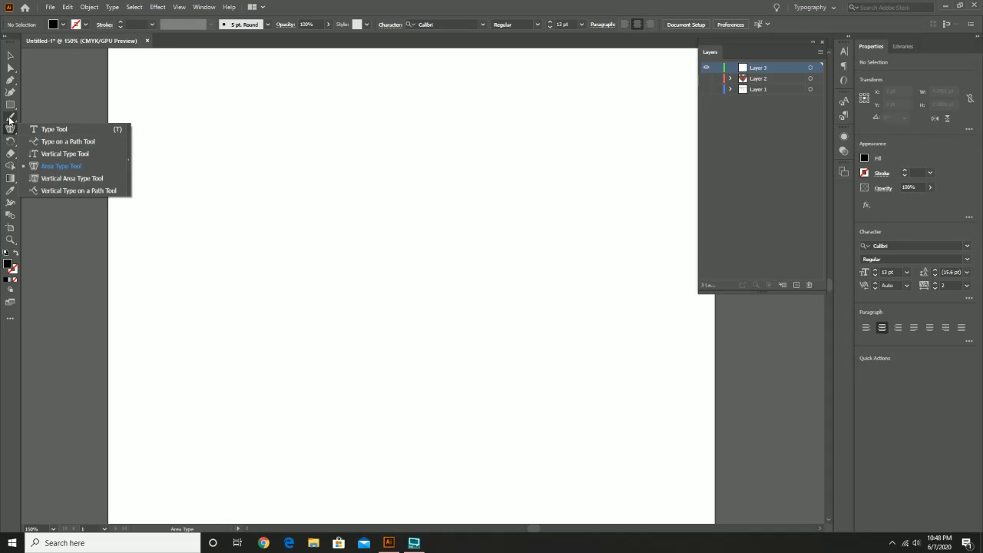
# Draw an open wavy path with the Curvature tool in the artboard's upper part, bending downward at its right end, about 369 by 180 pt.
pyautogui.click(10, 92)
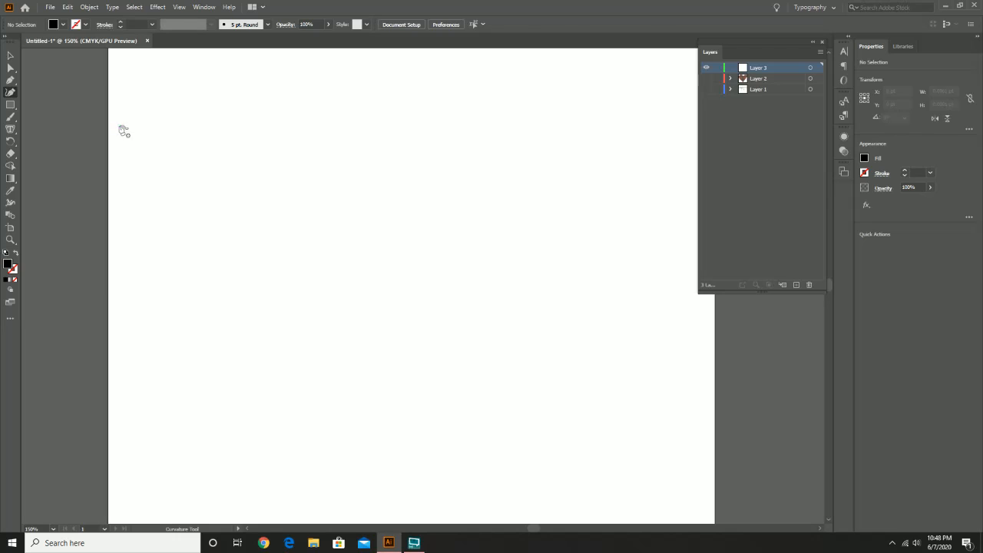
pyautogui.click(120, 125)
pyautogui.click(224, 102)
pyautogui.click(310, 139)
pyautogui.click(445, 110)
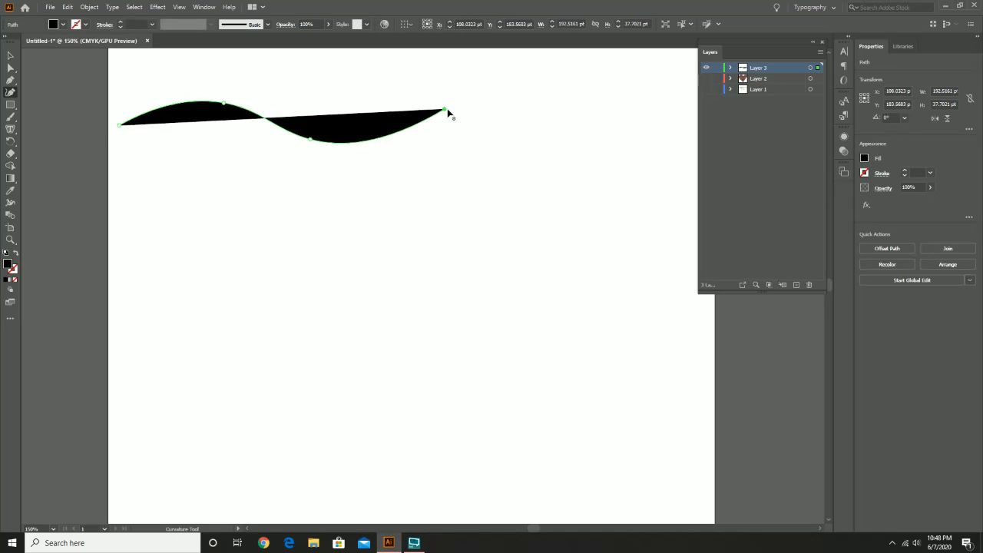
pyautogui.click(464, 206)
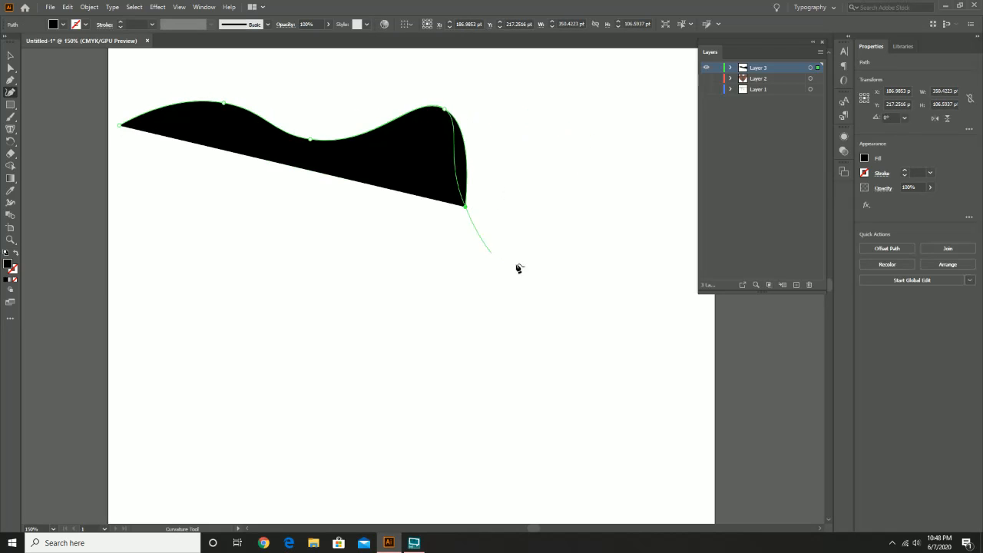
pyautogui.click(485, 279)
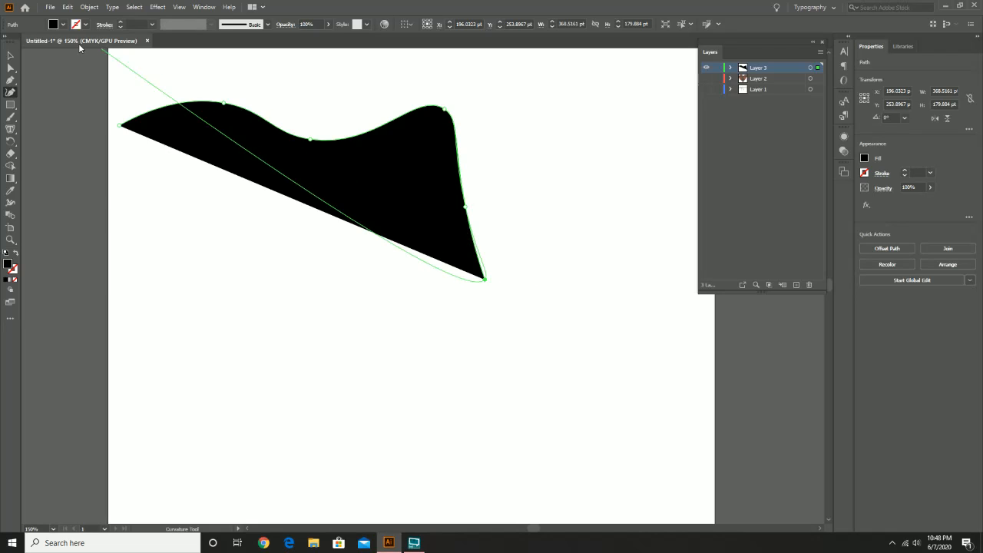
# Remove the wavy path's fill and give it a black stroke.
pyautogui.click(10, 55)
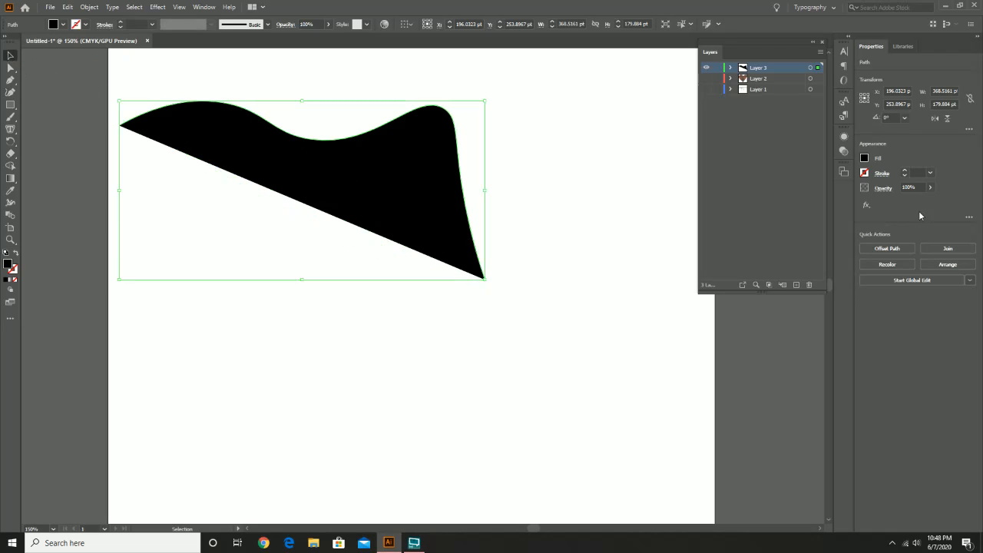
pyautogui.click(864, 158)
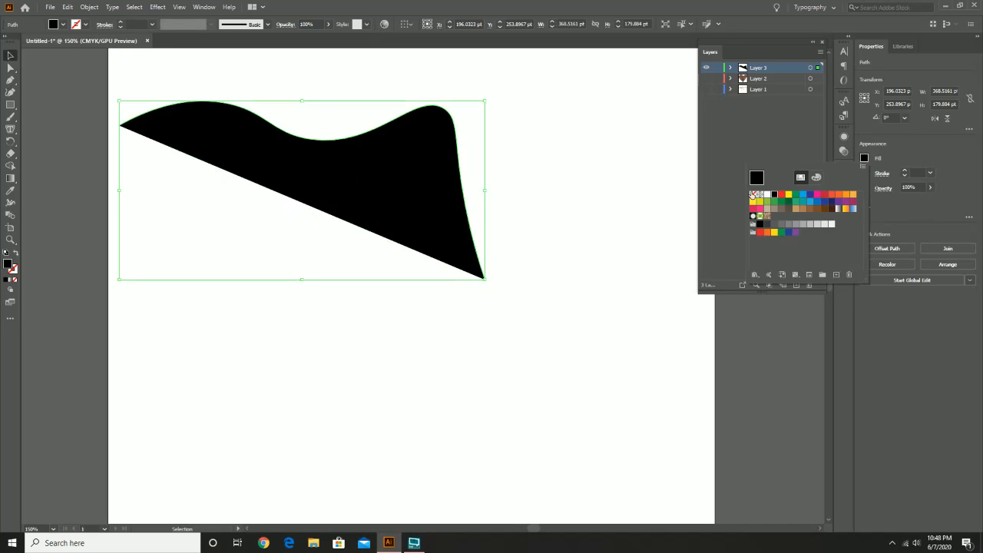
pyautogui.click(752, 195)
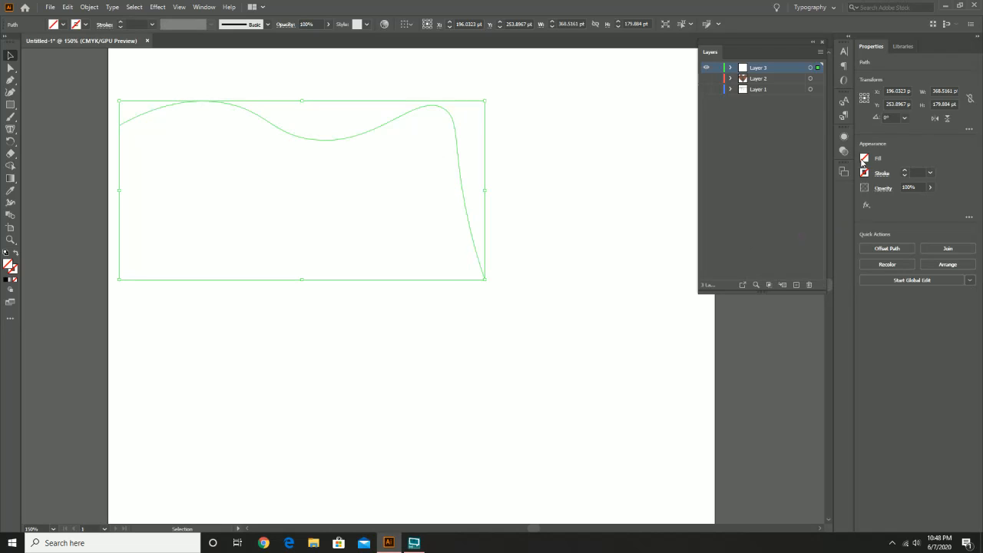
pyautogui.click(864, 172)
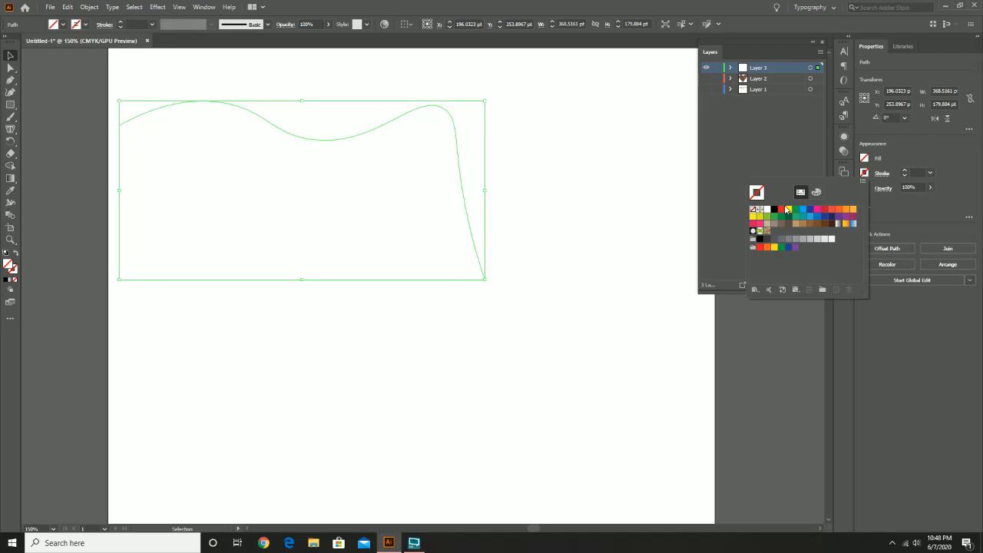
pyautogui.click(774, 210)
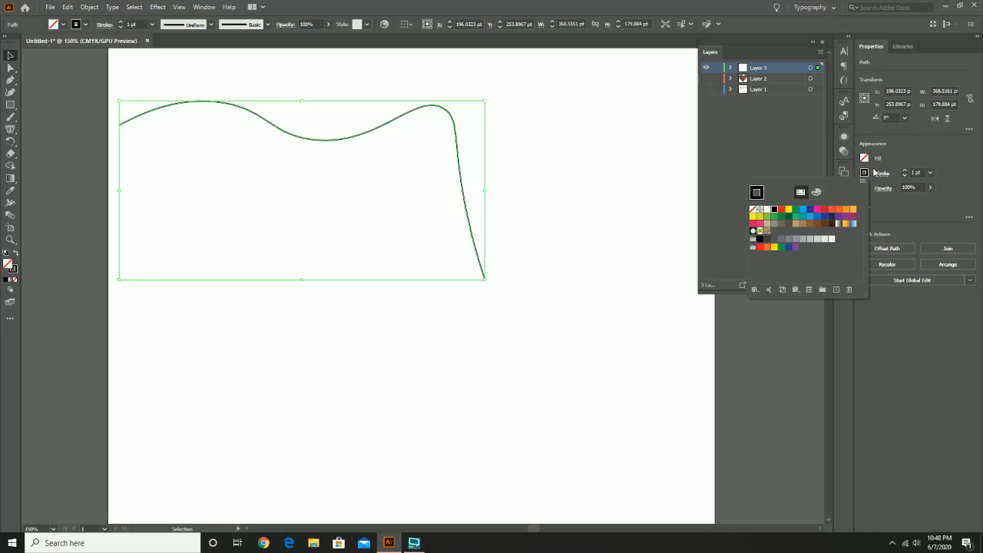
# Duplicate the wavy path and place the copy below the original, roughly aligned with its left end.
pyautogui.click(579, 161)
pyautogui.click(579, 162)
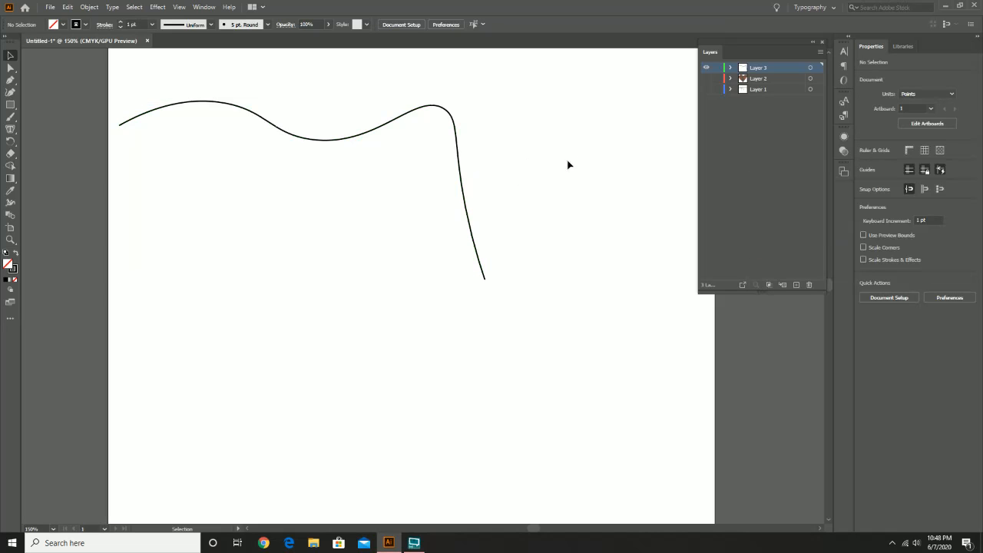
pyautogui.click(454, 132)
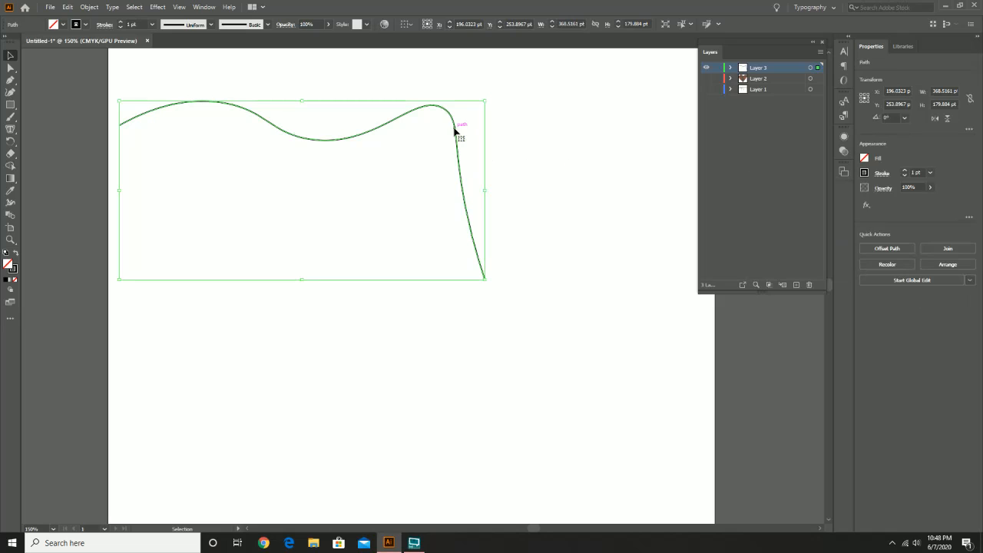
pyautogui.press('a')
pyautogui.hotkey('ctrl', 'v')
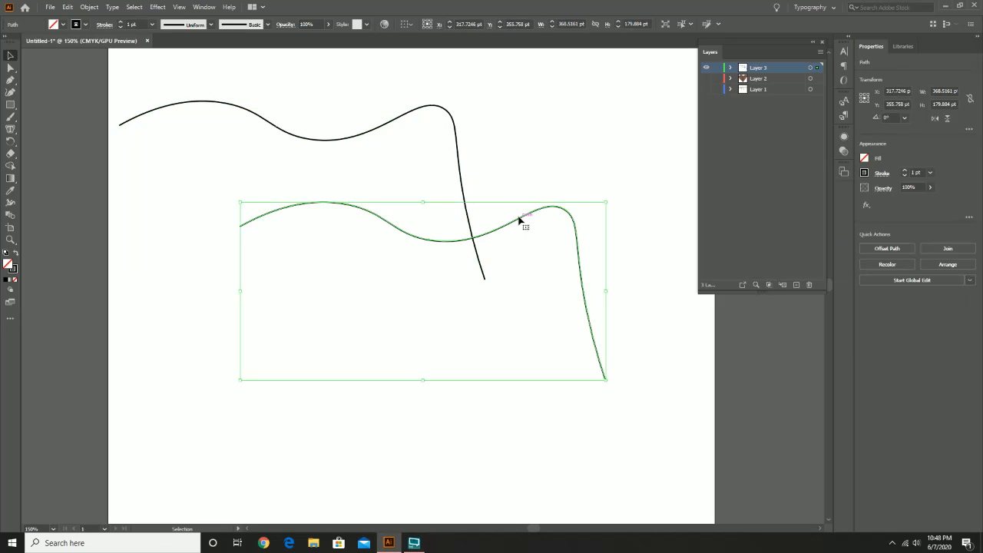
pyautogui.moveTo(519, 220)
pyautogui.mouseDown()
pyautogui.moveTo(432, 352)
pyautogui.moveTo(402, 366)
pyautogui.mouseUp()
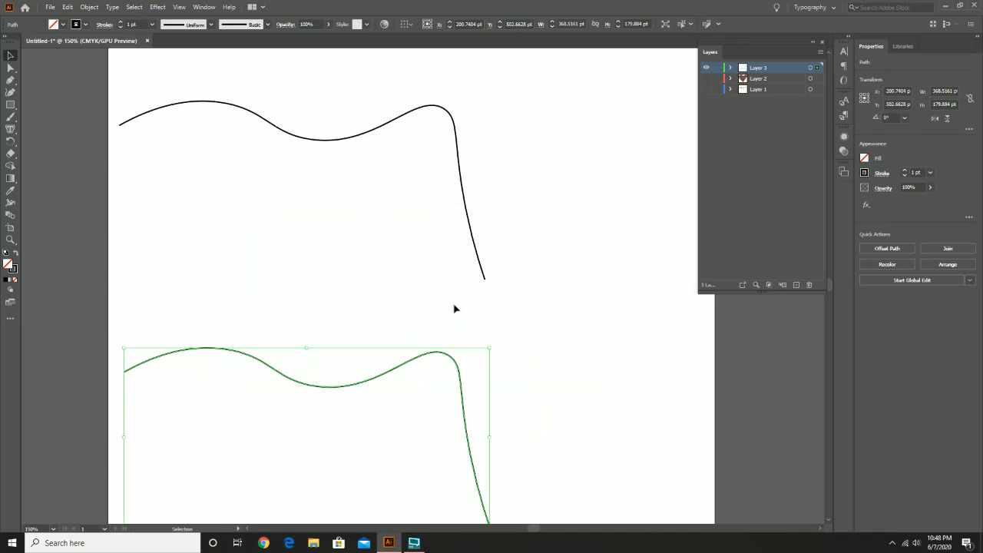
pyautogui.scroll(-2, 500, 243)
pyautogui.hscroll(1, 483, 250)
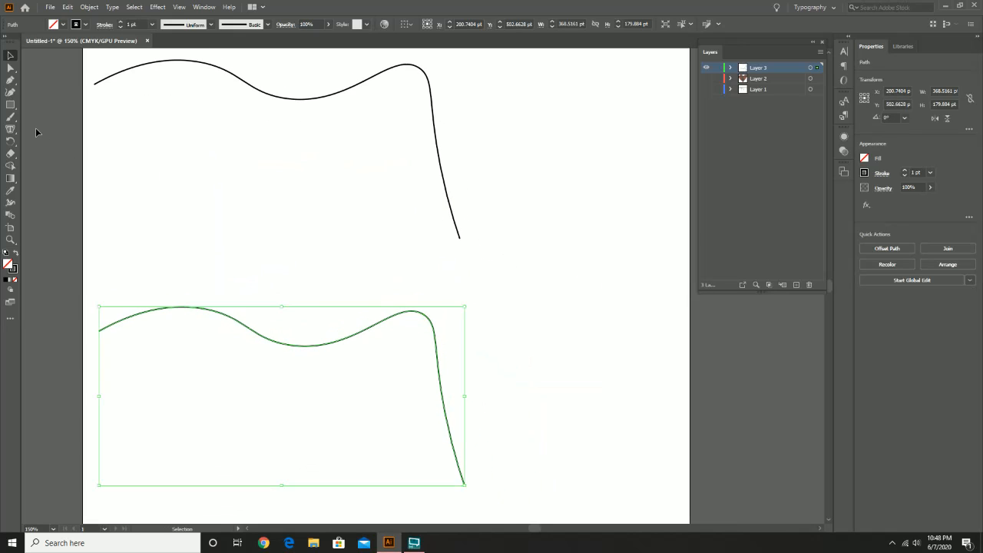
# Try the Type on a Path tool with placeholder text from the left end of the upper wavy path, and undo it.
pyautogui.click(14, 130)
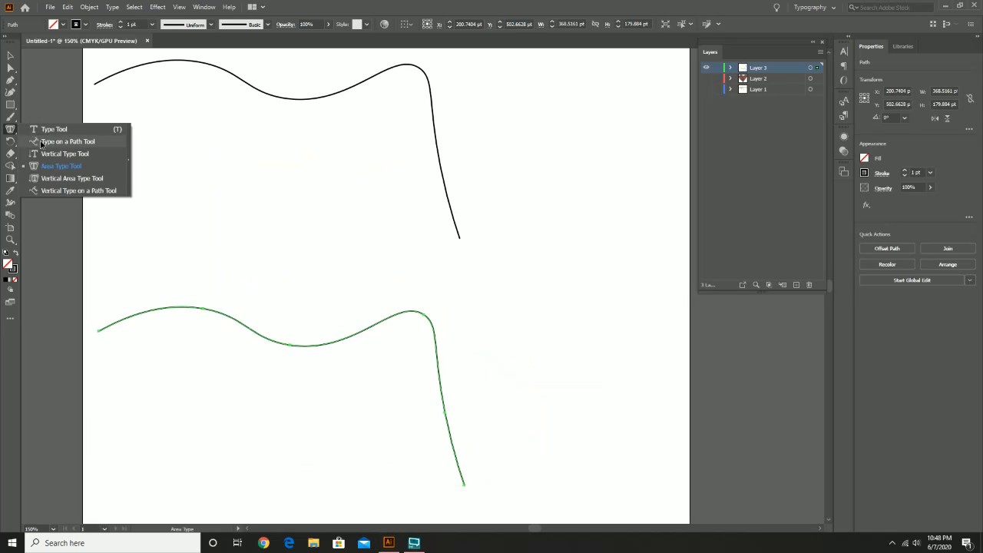
pyautogui.click(68, 141)
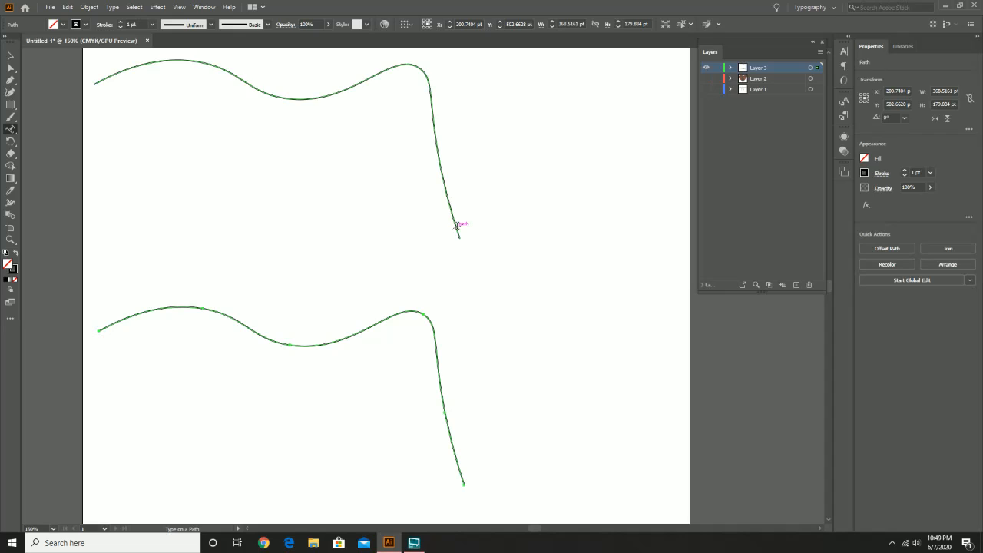
pyautogui.click(94, 80)
pyautogui.click(583, 285)
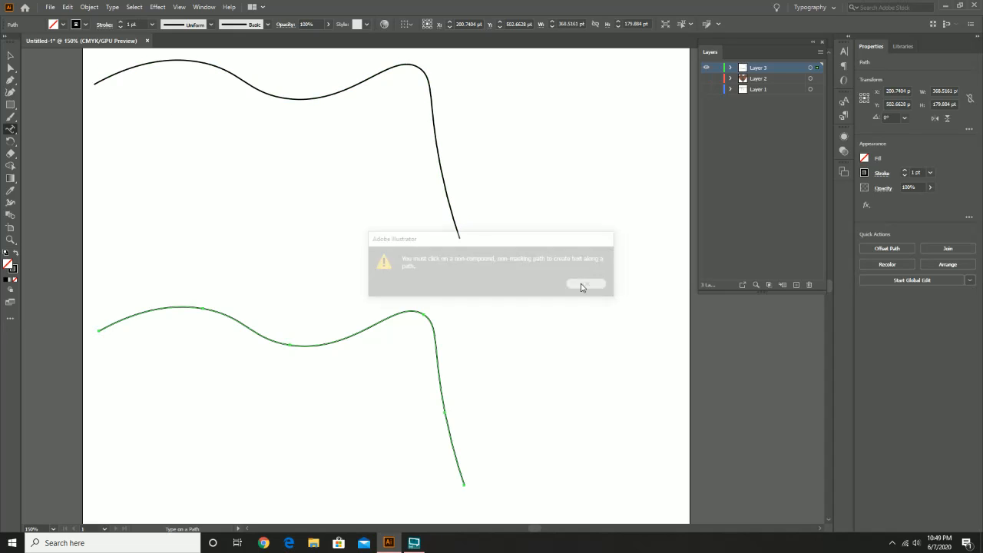
pyautogui.click(96, 80)
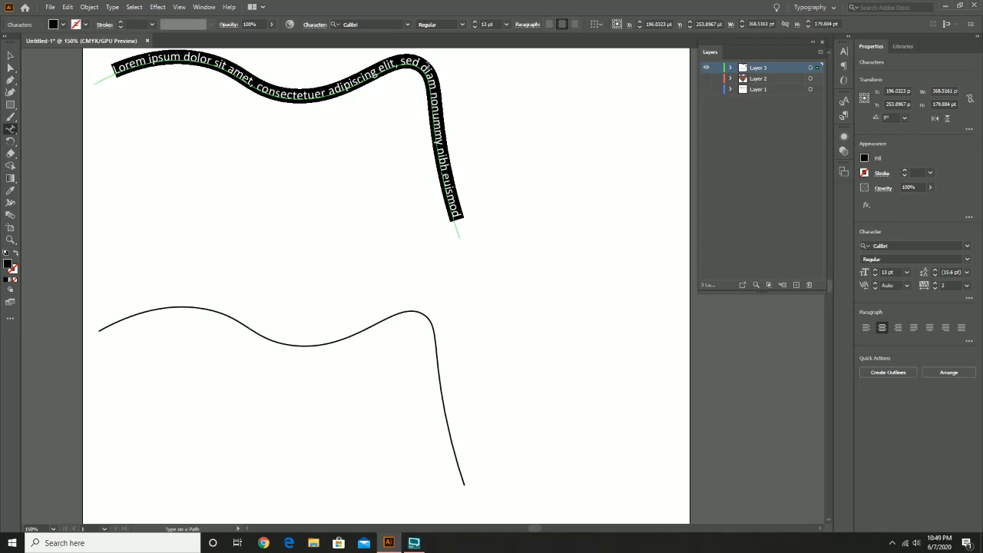
pyautogui.press('Escape')
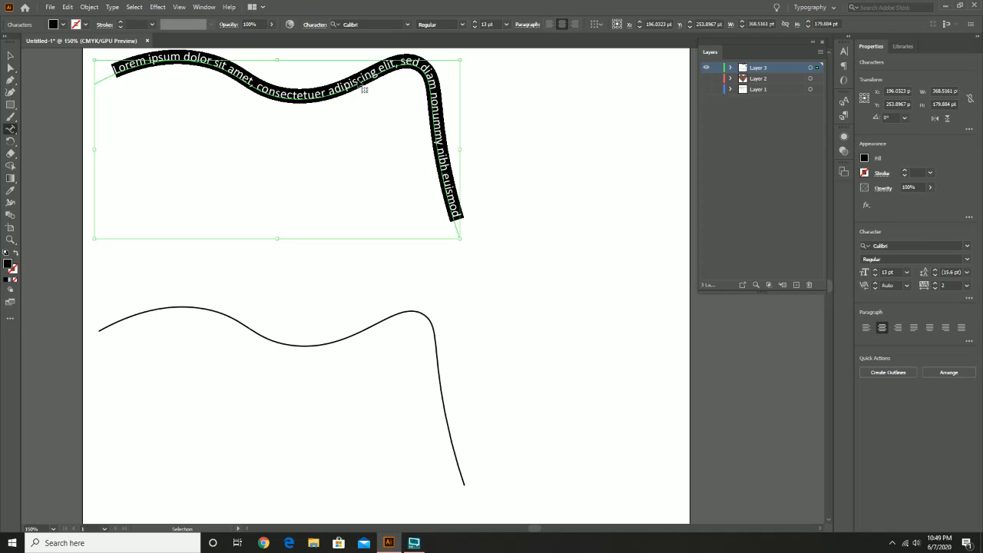
pyautogui.hotkey('ctrl', 'z')
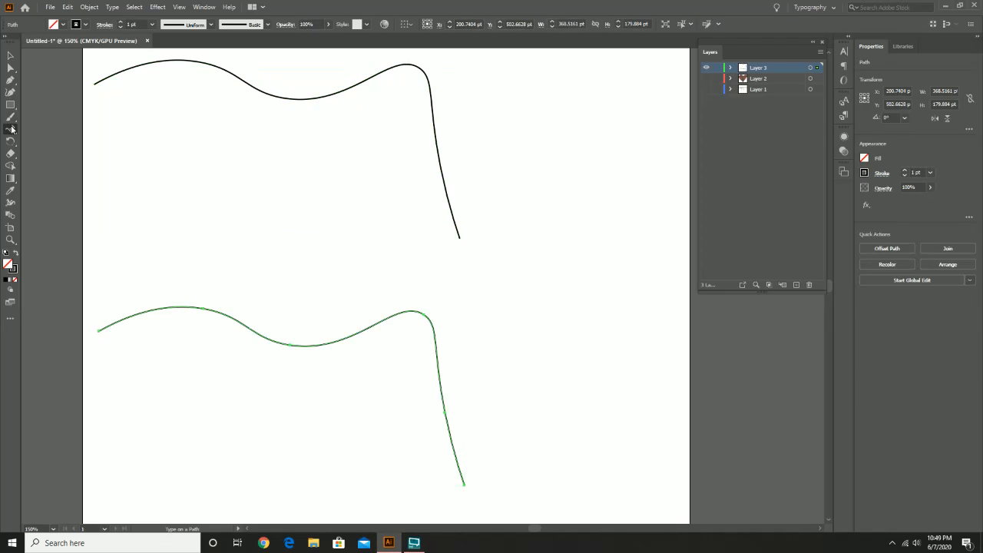
# Try starting the path type partway along the upper wavy path, just before its second crest, and undo it.
pyautogui.click(10, 132)
pyautogui.click(341, 92)
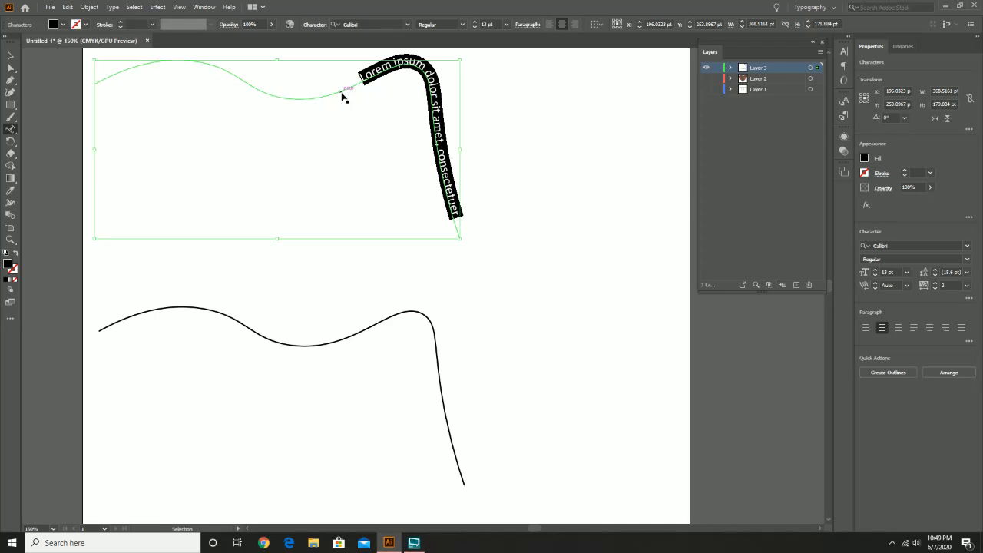
pyautogui.hotkey('ctrl', 'z')
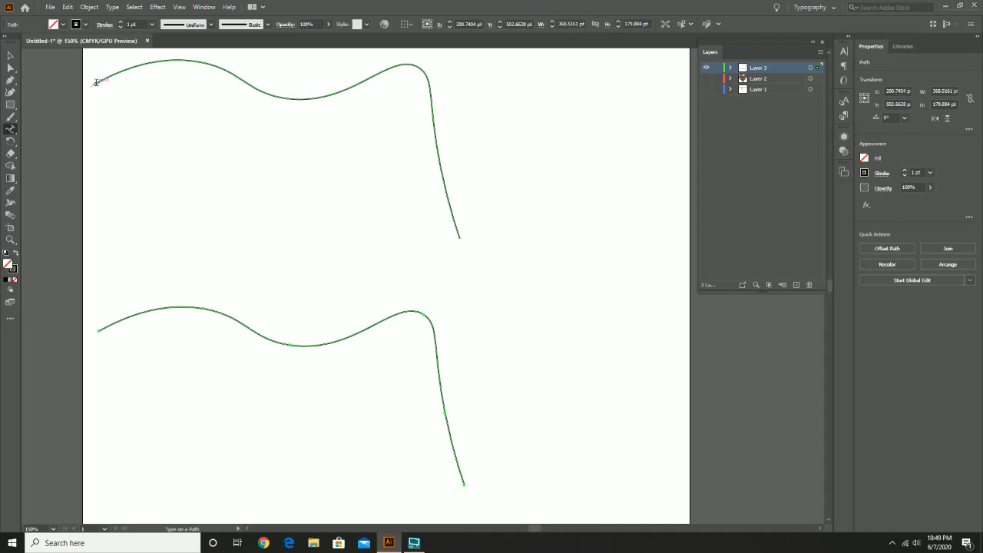
# Run placeholder text along the whole upper wavy path with the Type on a Path tool, starting at its left end.
pyautogui.click(96, 82)
pyautogui.hotkey('ctrl', 'z')
pyautogui.hotkey('ctrl', 'z')
pyautogui.hotkey('ctrl', 'shift', 'z')
pyautogui.hotkey('ctrl', 'shift', 'z')
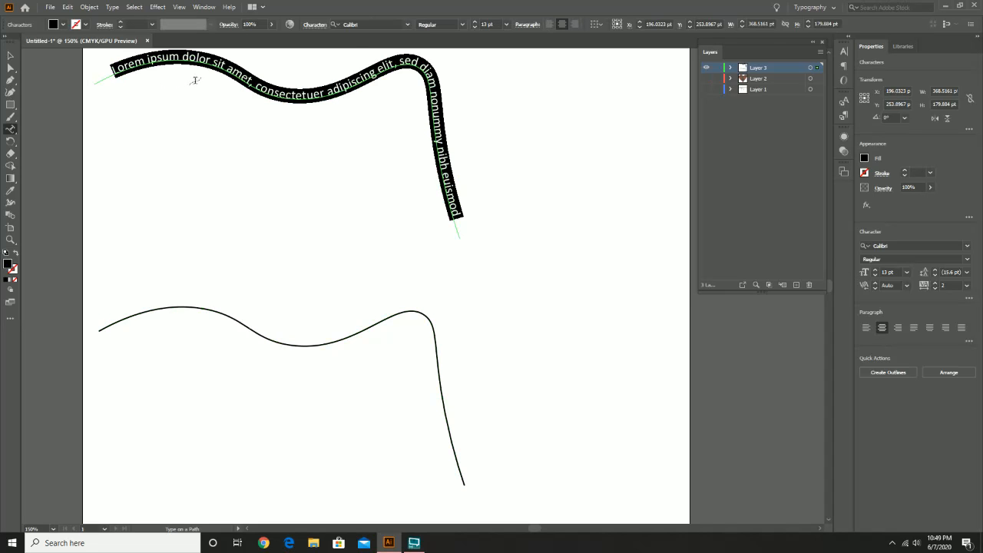
# Run placeholder text along the lower wavy path with the Vertical Type on a Path tool, starting at its left end.
pyautogui.click(13, 132)
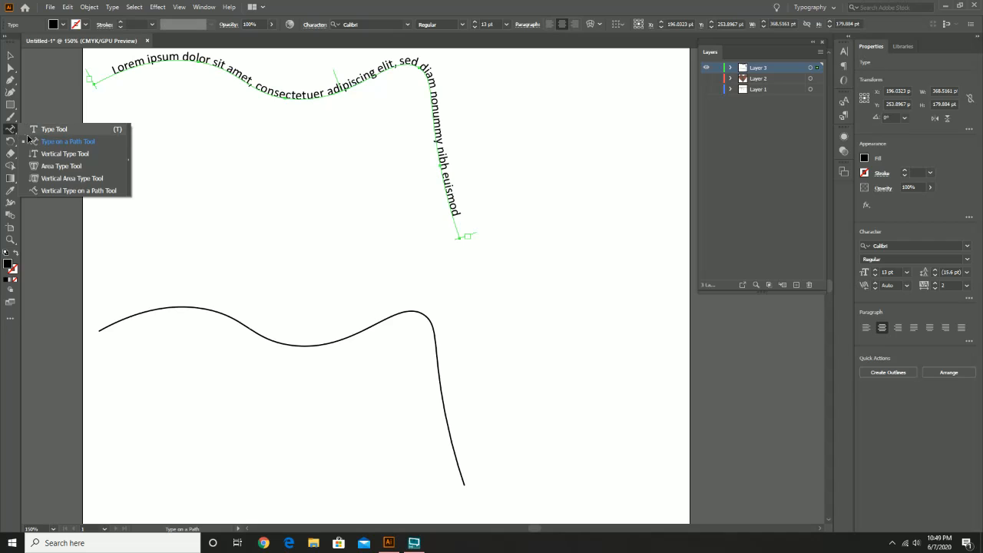
pyautogui.click(80, 192)
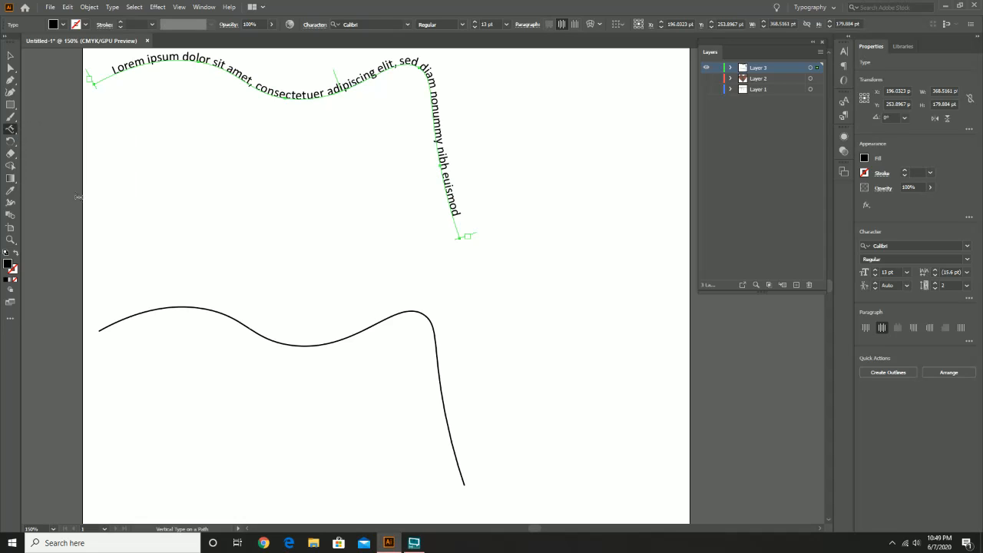
pyautogui.click(99, 329)
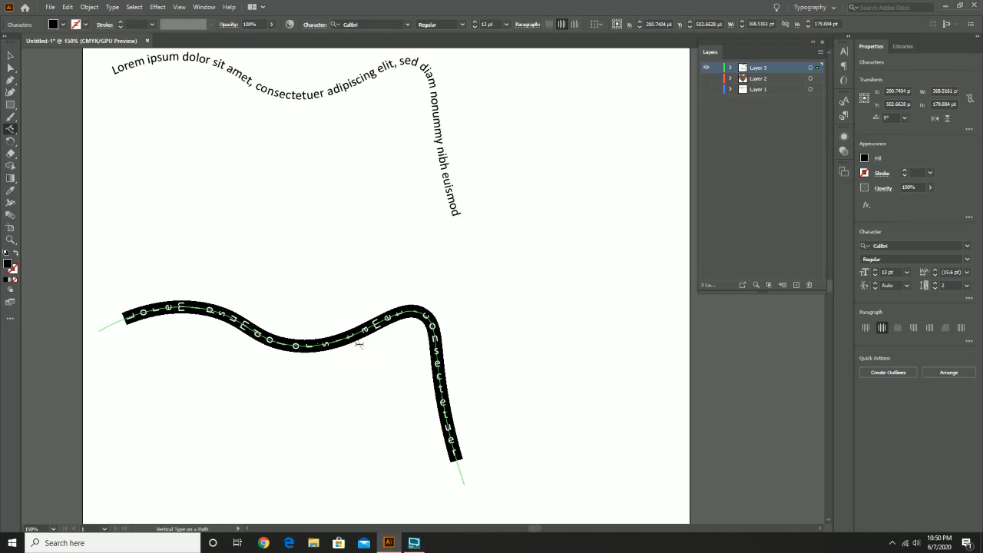
pyautogui.click(10, 55)
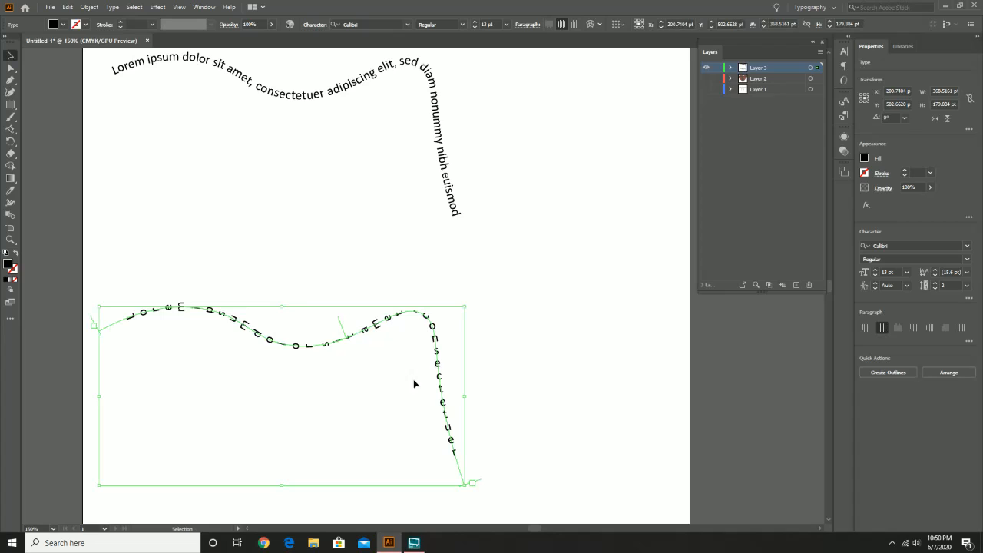
# Try increasing the character rotation of the lower path's vertical text degree by degree up to 13°.
pyautogui.click(969, 299)
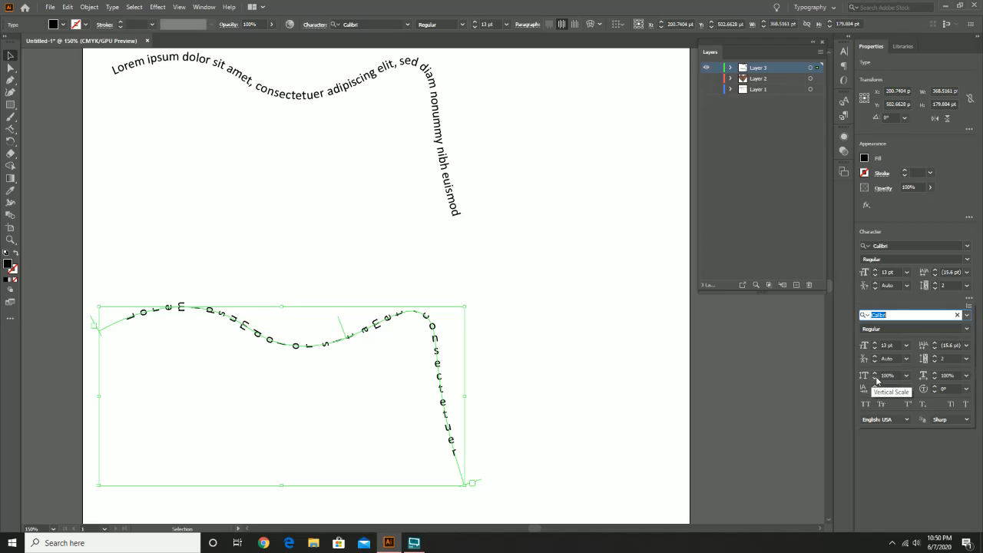
pyautogui.click(933, 387)
pyautogui.click(933, 387)
pyautogui.click(933, 387)
pyautogui.click(934, 387)
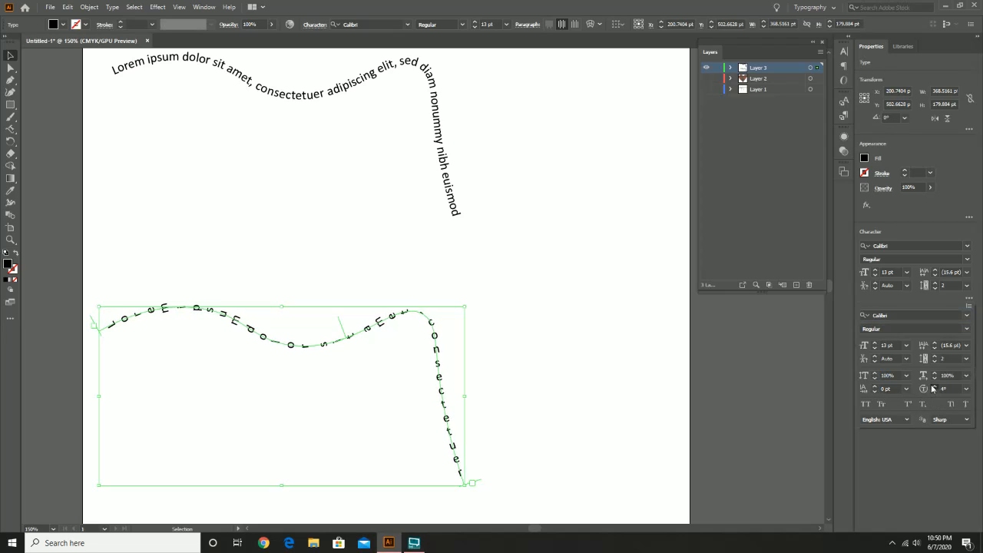
pyautogui.click(934, 387)
pyautogui.click(934, 387)
pyautogui.click(933, 387)
pyautogui.click(934, 387)
pyautogui.click(934, 387)
pyautogui.click(933, 387)
pyautogui.click(933, 386)
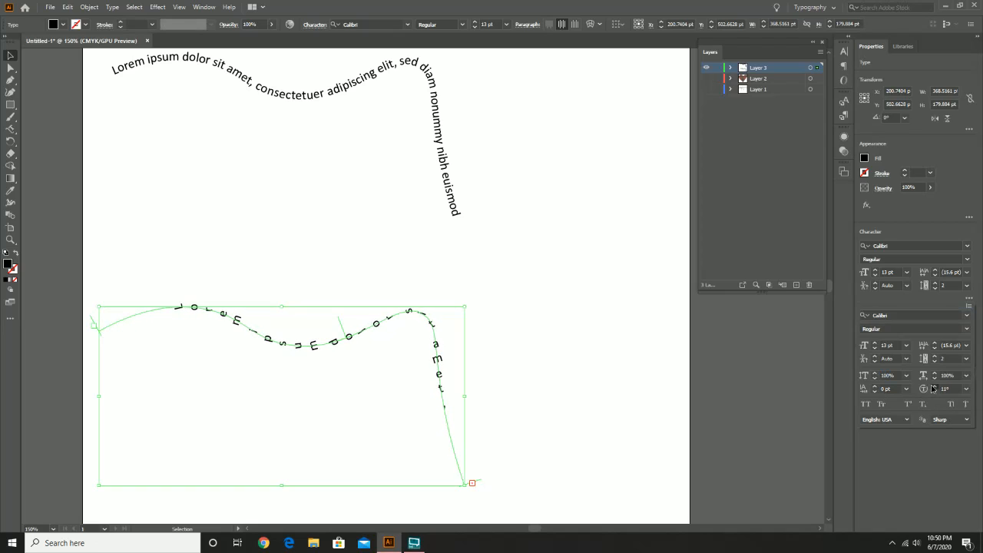
pyautogui.click(933, 387)
pyautogui.click(934, 387)
# Set the character rotation of the lower path's vertical text to -90°.
pyautogui.click(967, 388)
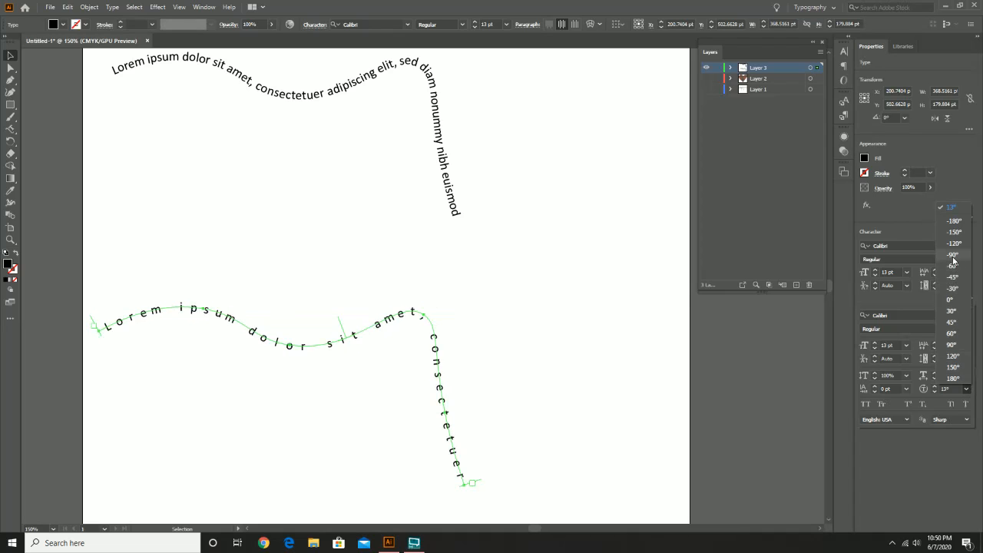
pyautogui.click(952, 257)
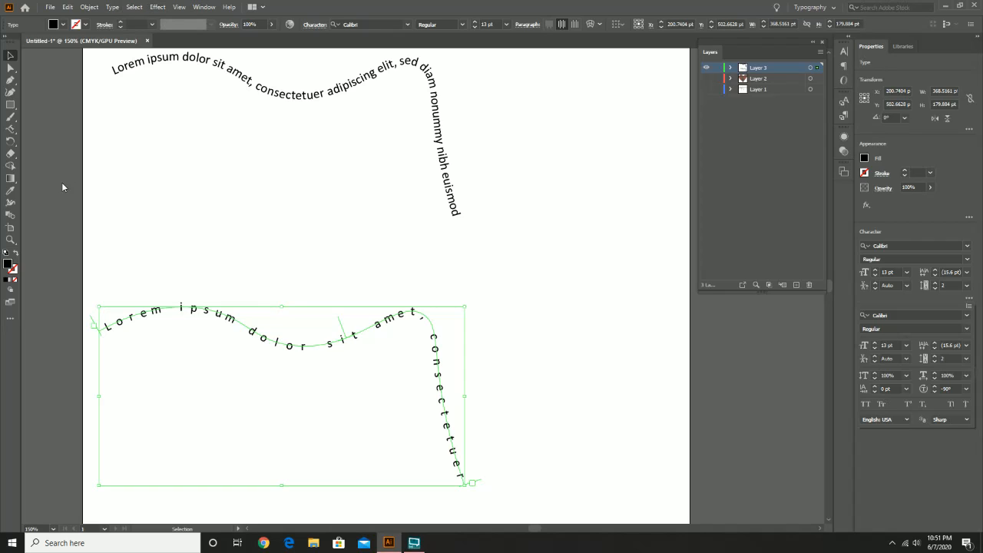
pyautogui.click(10, 130)
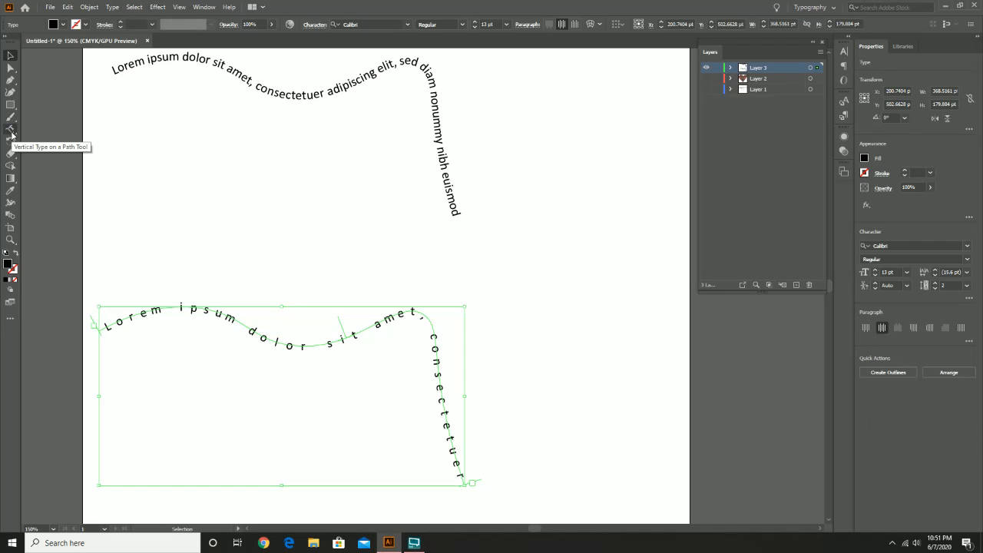
pyautogui.click(11, 131)
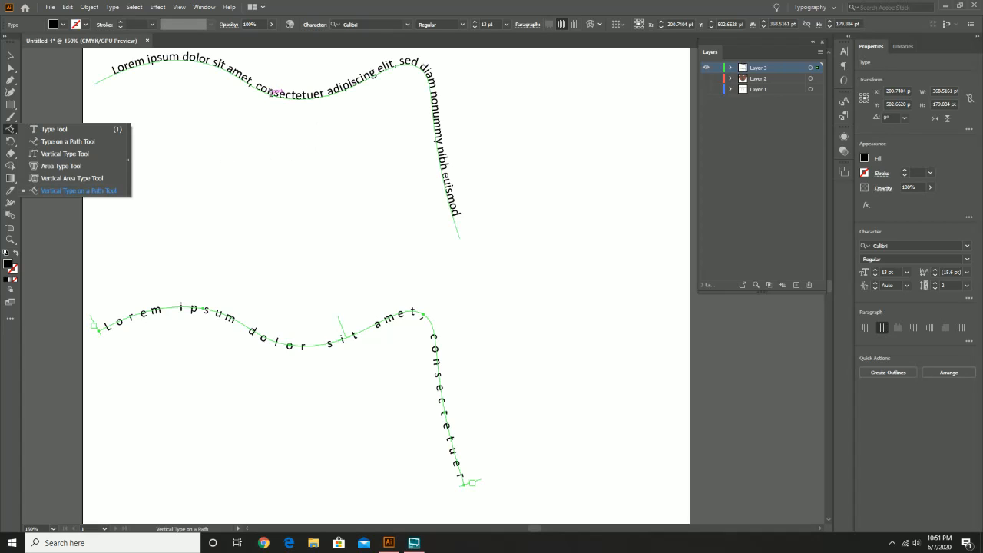
pyautogui.click(11, 55)
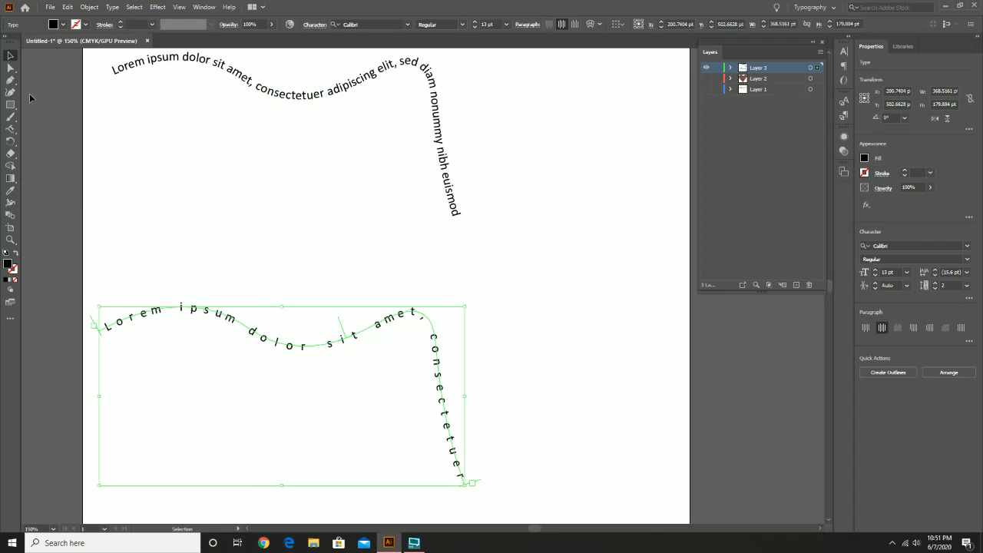
# Draw a near-circular ellipse about 111 by 116 pt between the two text curves and run placeholder Type on a Path text around it.
pyautogui.moveTo(11, 105); pyautogui.dragTo(46, 121)
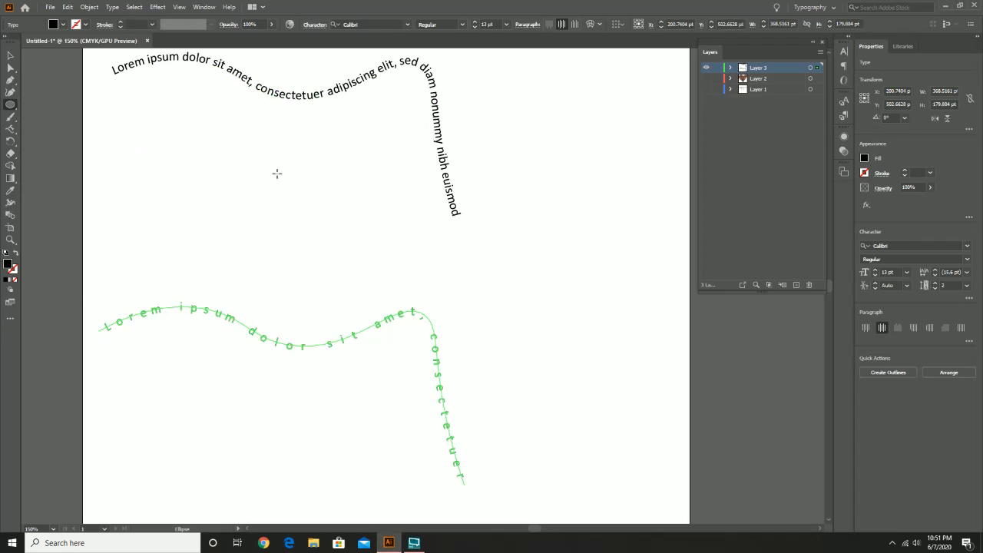
pyautogui.moveTo(265, 162); pyautogui.dragTo(375, 274)
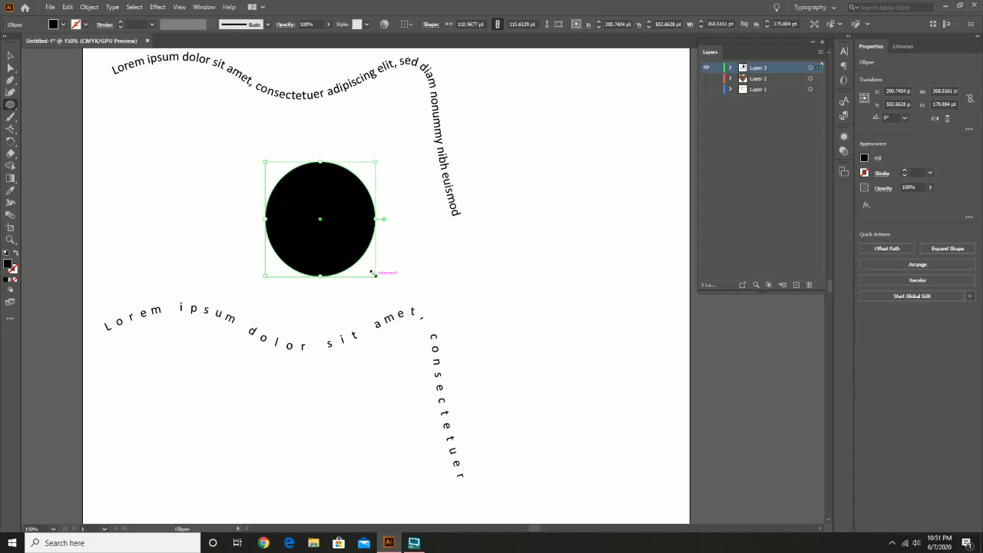
pyautogui.click(10, 128)
pyautogui.moveTo(13, 128); pyautogui.dragTo(34, 139)
pyautogui.click(298, 165)
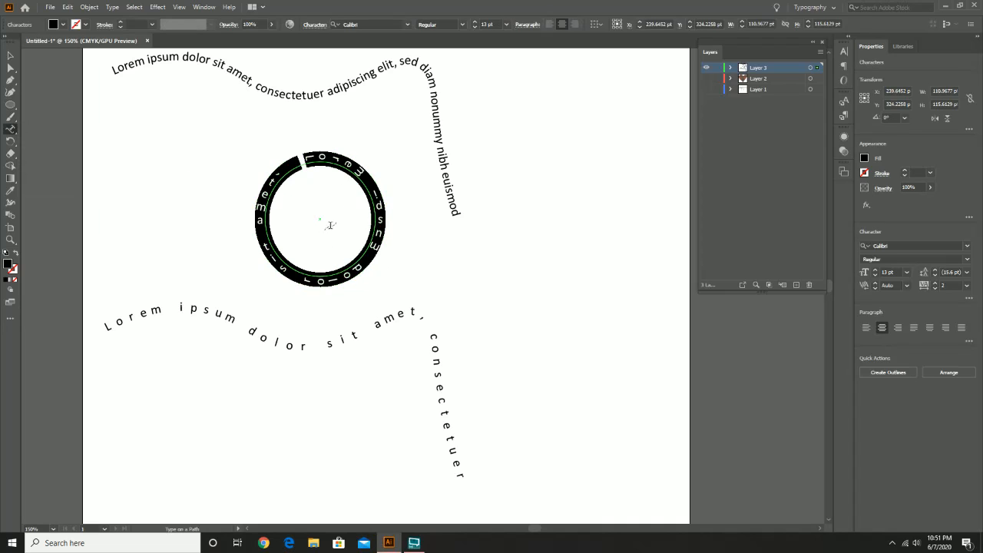
pyautogui.click(10, 55)
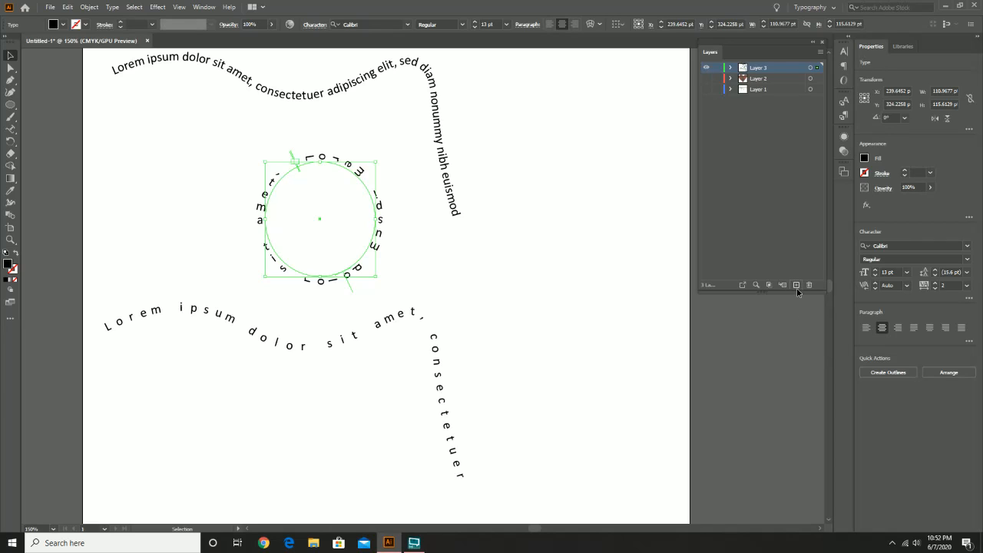
# Add a new layer above the others and hide Layer 3 with the path text.
pyautogui.click(796, 286)
pyautogui.click(704, 79)
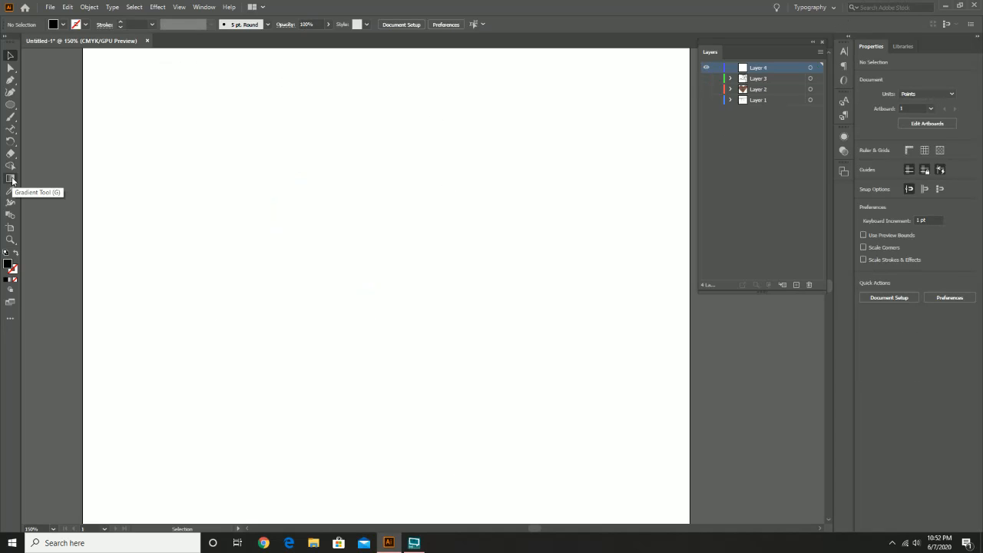
pyautogui.click(11, 129)
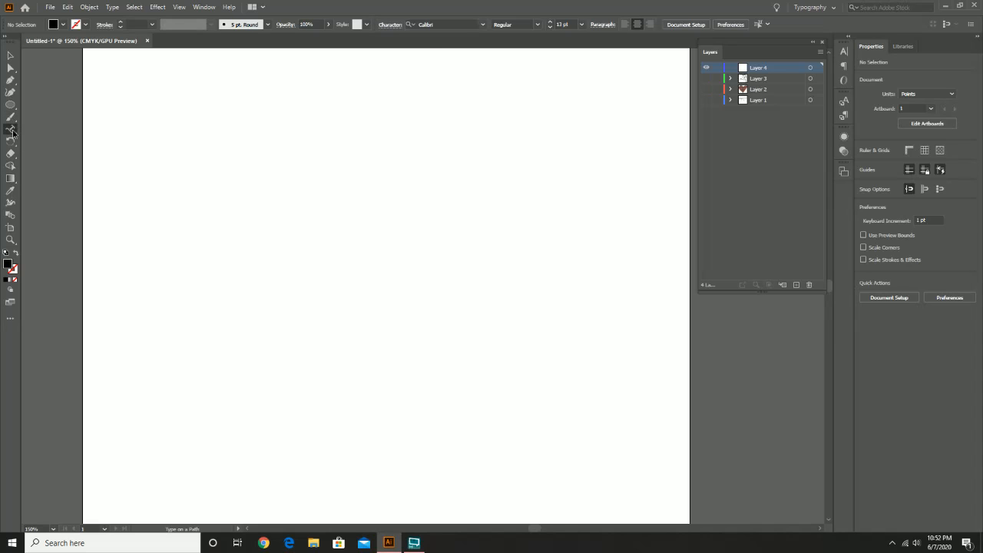
pyautogui.click(158, 115)
pyautogui.click(589, 285)
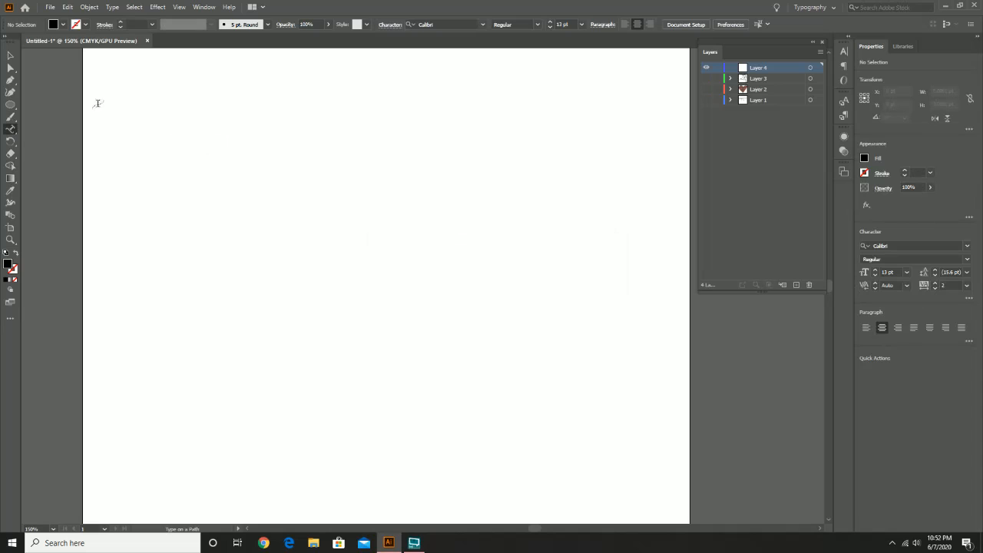
# Draw a text box about 513 by 168 pt across the artboard's upper part with the Type tool, filled with placeholder text.
pyautogui.moveTo(10, 129); pyautogui.dragTo(29, 128)
pyautogui.moveTo(119, 90); pyautogui.dragTo(629, 260)
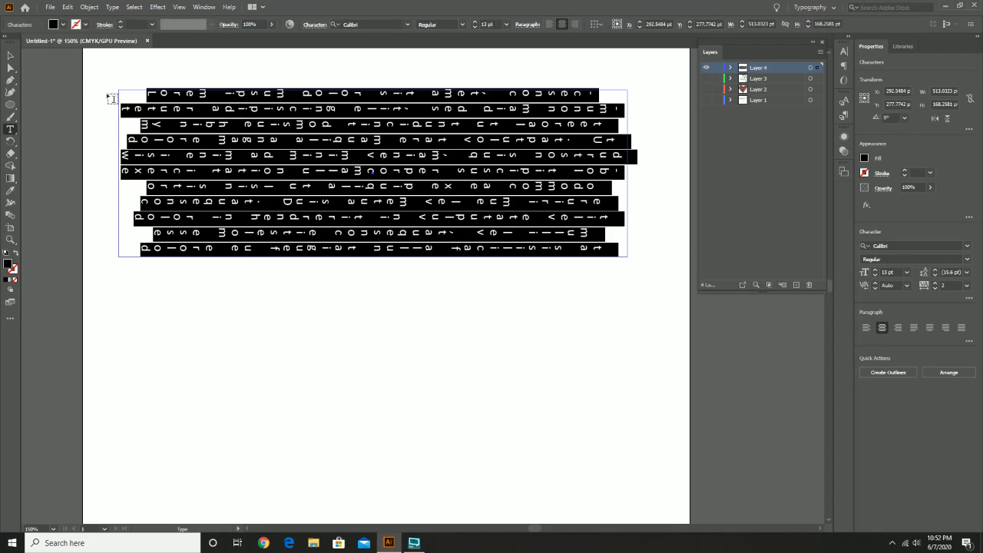
# Set the character rotation of the text box's placeholder text to 0°.
pyautogui.click(969, 298)
pyautogui.click(969, 298)
pyautogui.click(969, 299)
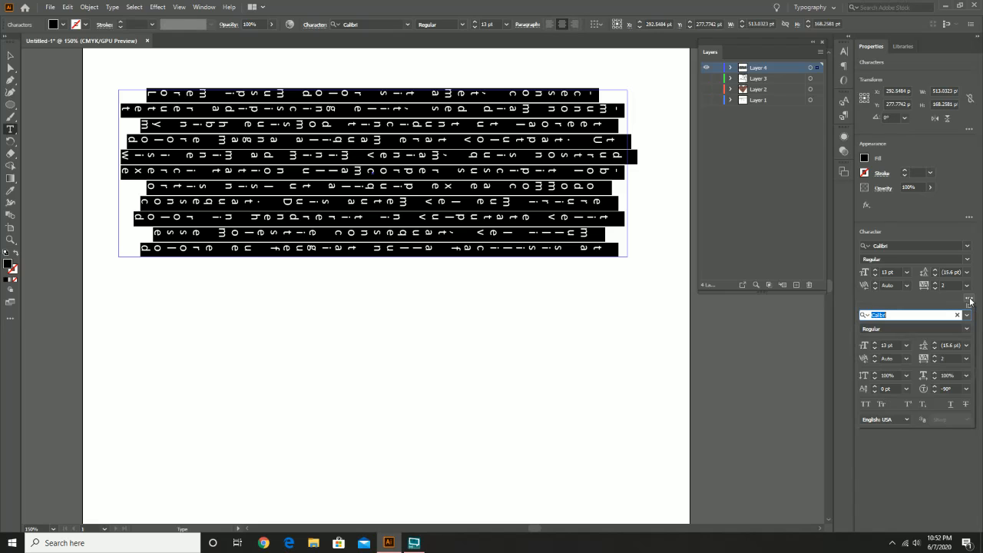
pyautogui.click(966, 388)
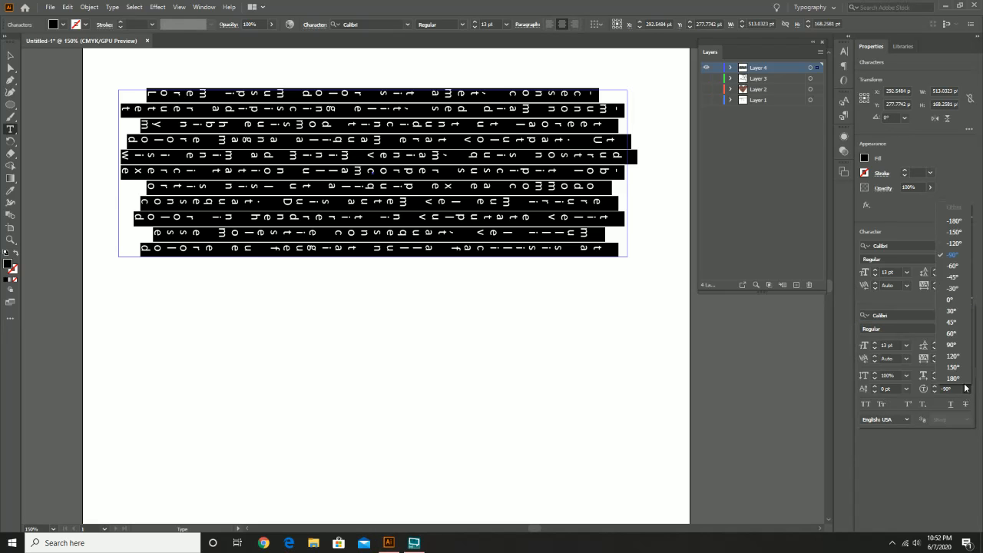
pyautogui.click(952, 301)
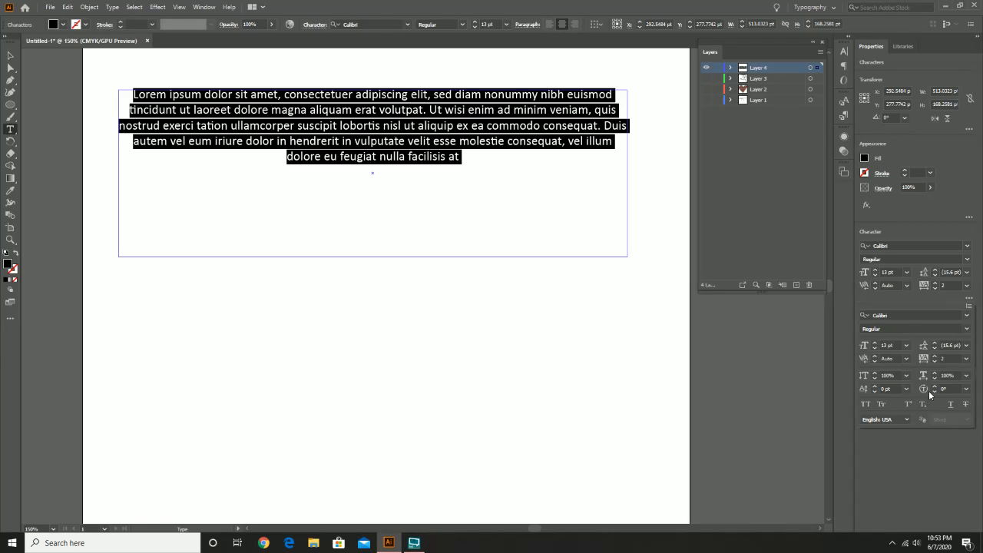
# Delete all the placeholder text inside the text box, keeping the empty box active for typing.
pyautogui.click(11, 56)
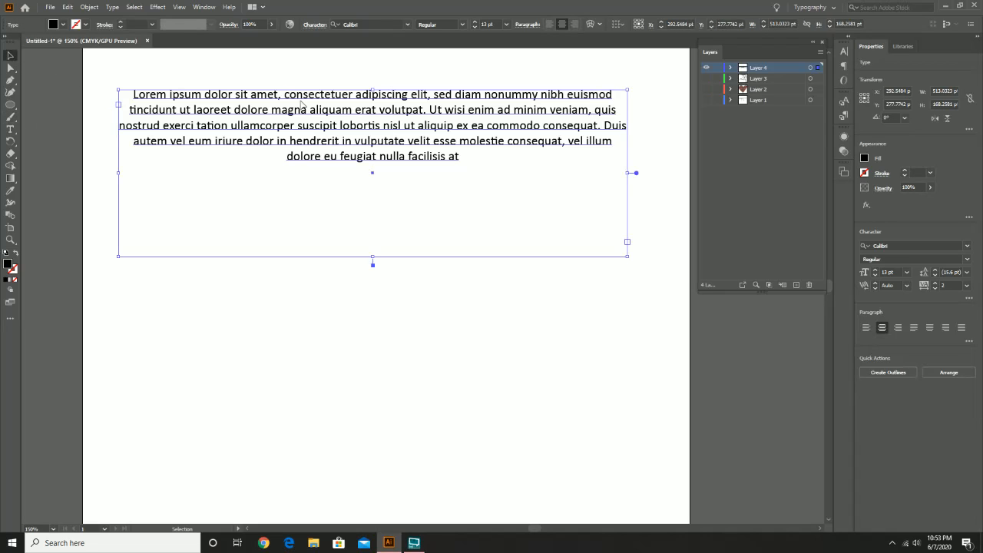
pyautogui.click(10, 129)
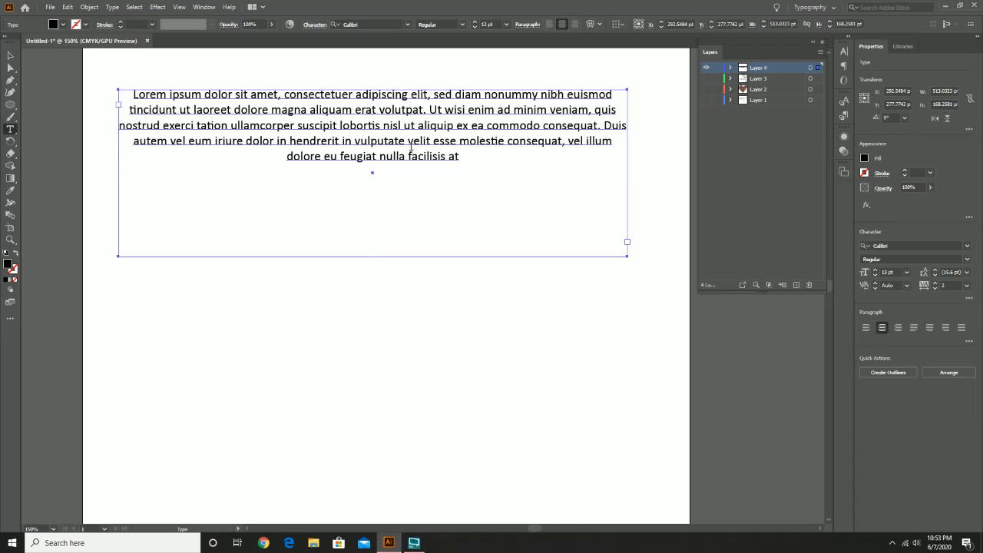
pyautogui.click(458, 155)
pyautogui.moveTo(458, 156); pyautogui.dragTo(114, 91)
pyautogui.press('BackSpace')
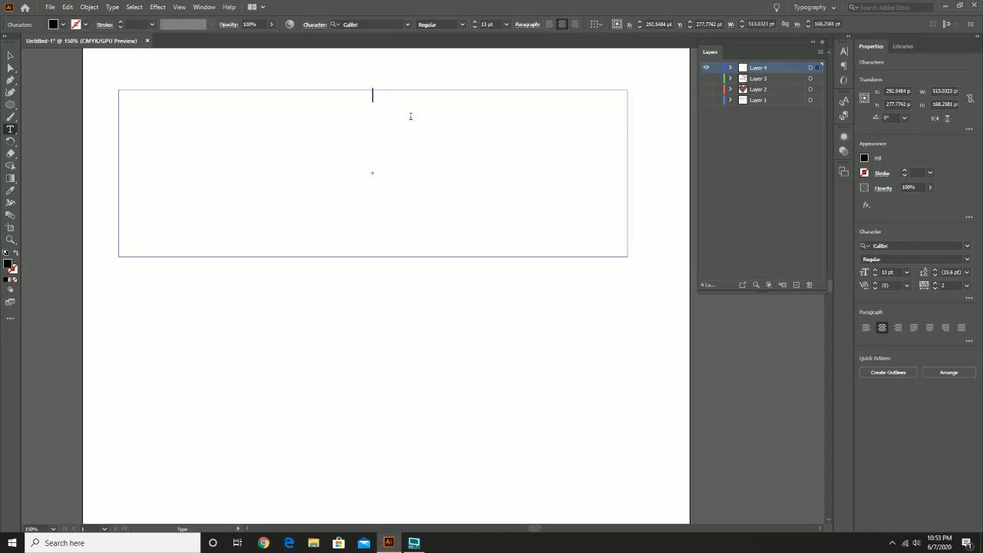
# Try filling the emptied text box with placeholder text at 72 pt and clear the box again.
pyautogui.click(906, 273)
pyautogui.click(920, 455)
pyautogui.rightClick(375, 99)
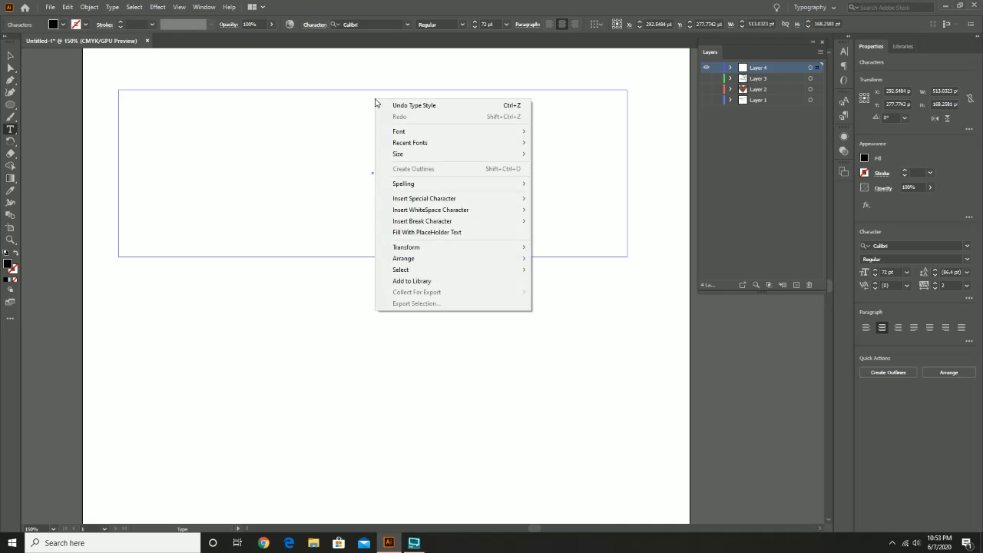
pyautogui.click(456, 231)
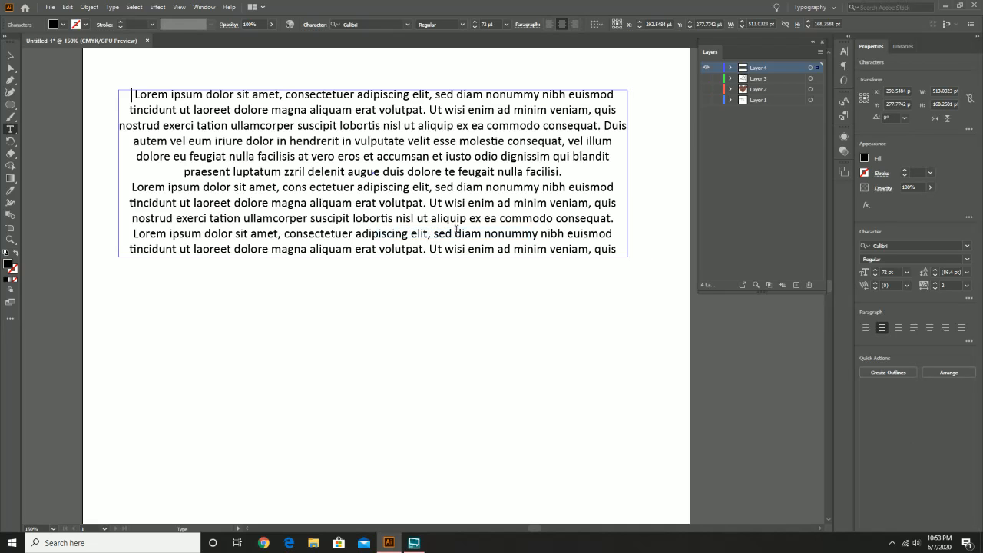
pyautogui.click(462, 170)
pyautogui.hotkey('ctrl', 'a')
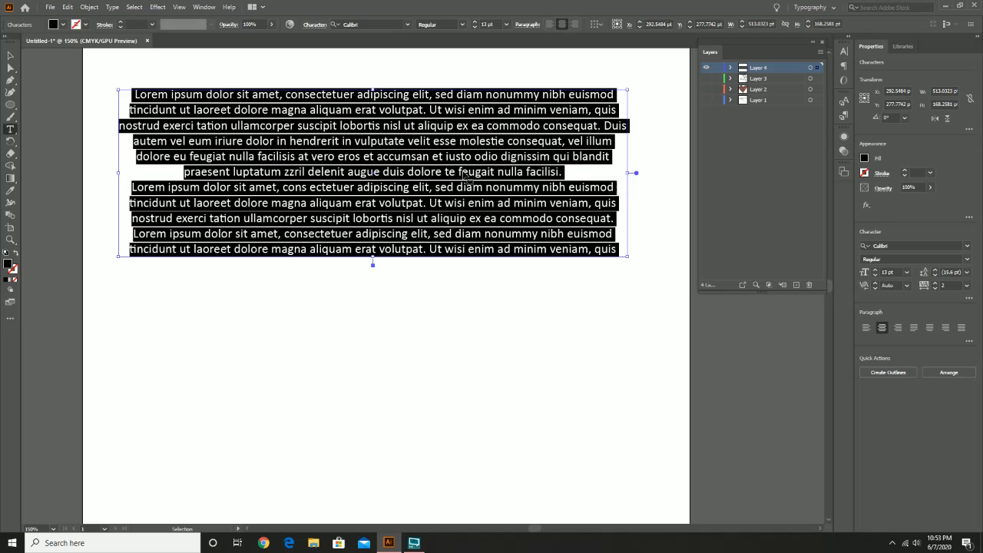
pyautogui.press('Delete')
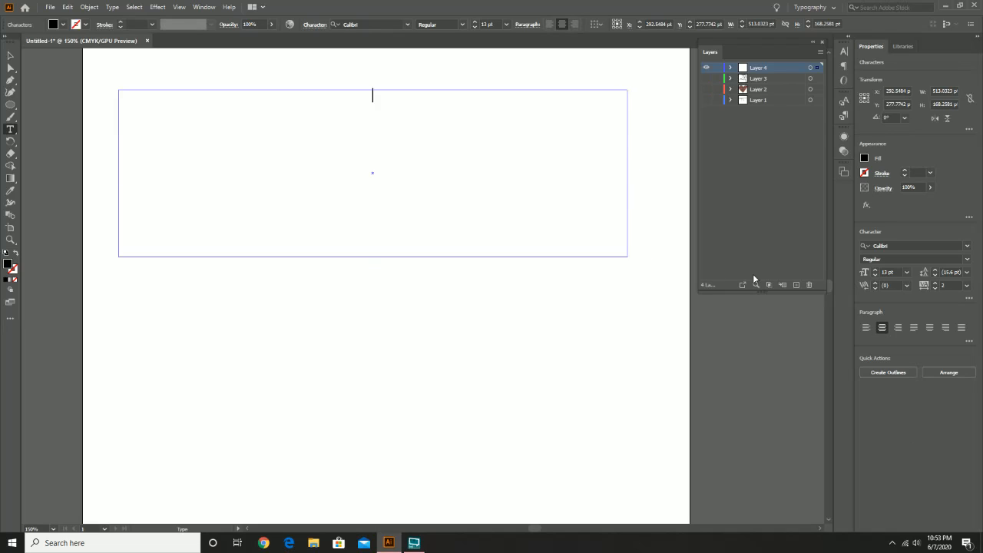
# Set the font size to 72 pt and enter the professor's title and name in the text box.
pyautogui.click(906, 272)
pyautogui.click(922, 455)
pyautogui.write('Jo')
pyautogui.press('BackSpace')
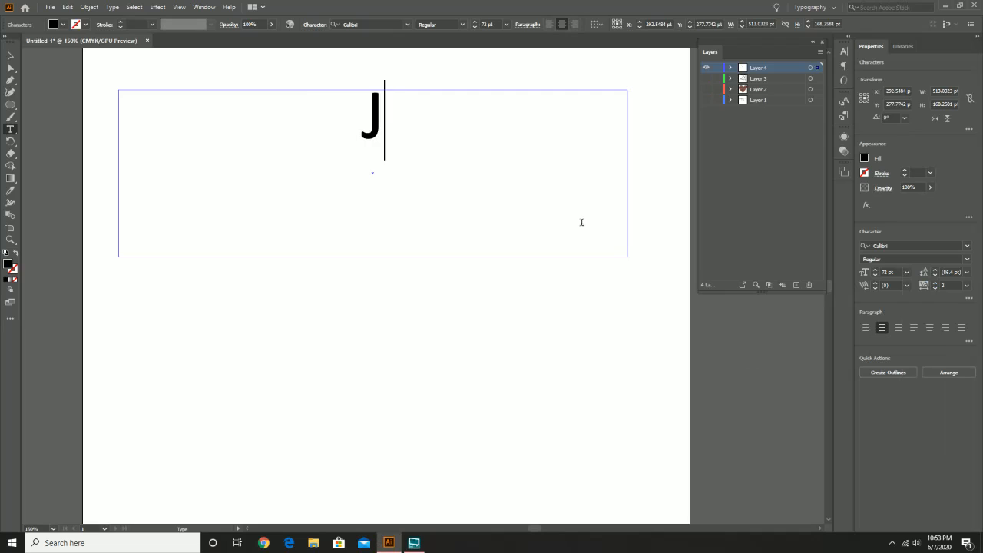
pyautogui.press('BackSpace')
pyautogui.write('Prof')
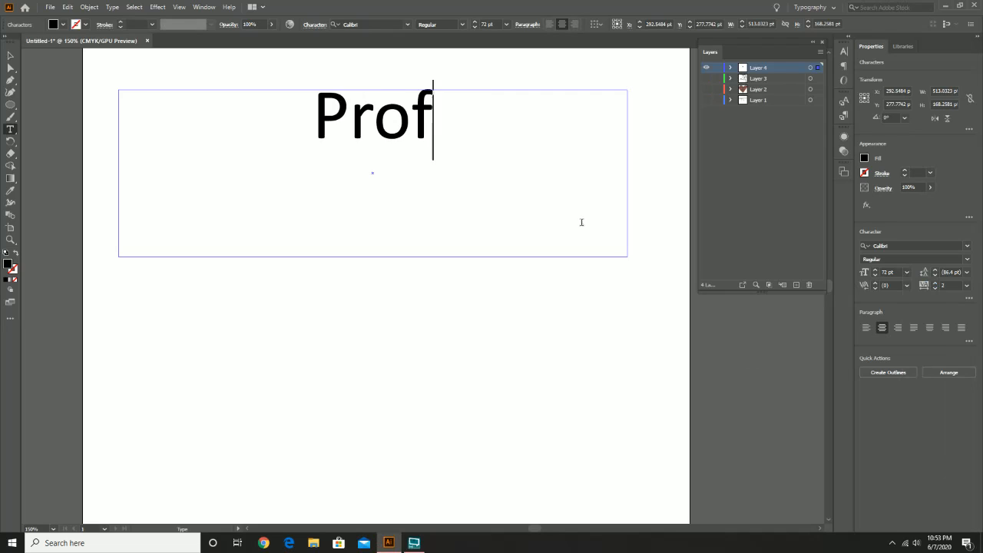
pyautogui.write('essor Stephan')
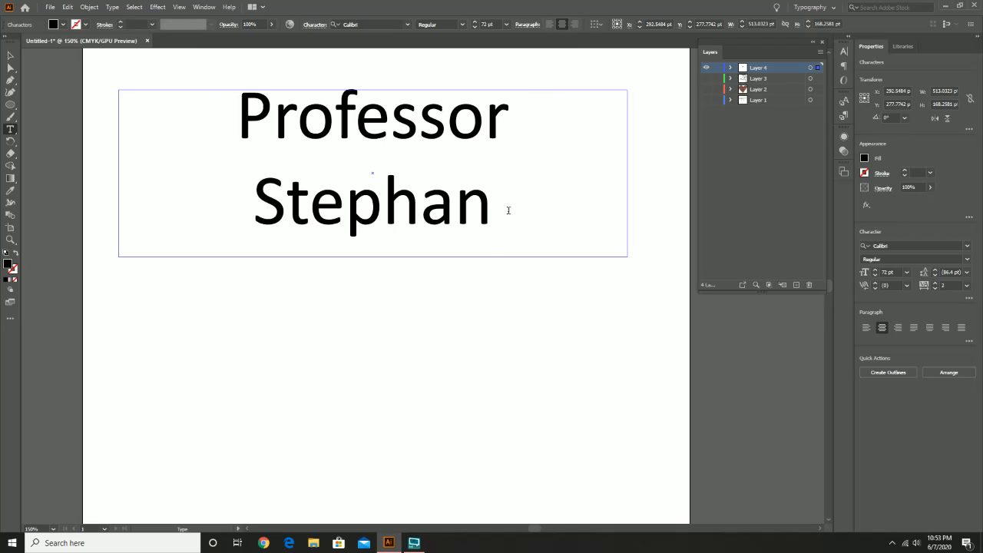
# Resize the text box to about 535 by 63 pt around a single line and move it down about 70 pt.
pyautogui.click(10, 54)
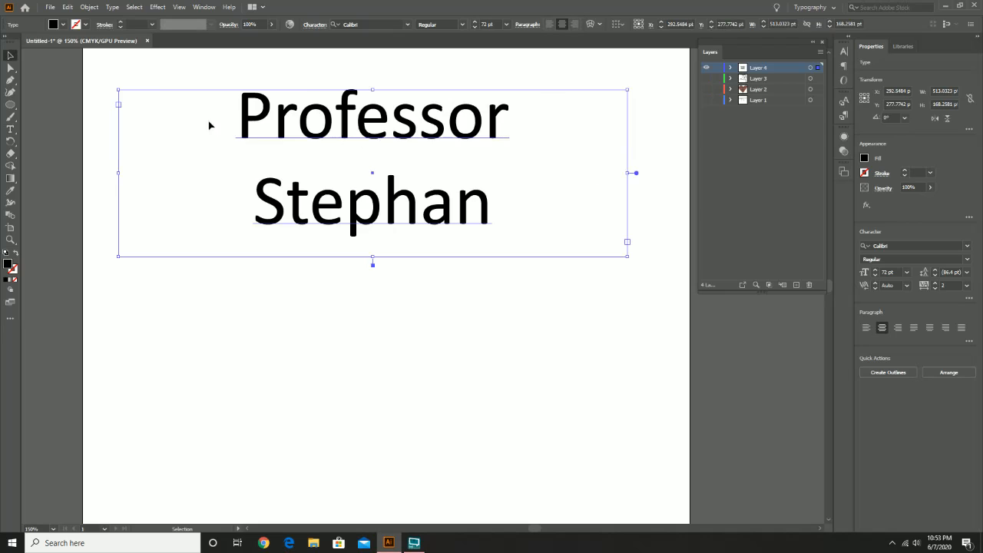
pyautogui.moveTo(630, 172); pyautogui.dragTo(648, 173)
pyautogui.moveTo(384, 257); pyautogui.dragTo(384, 153)
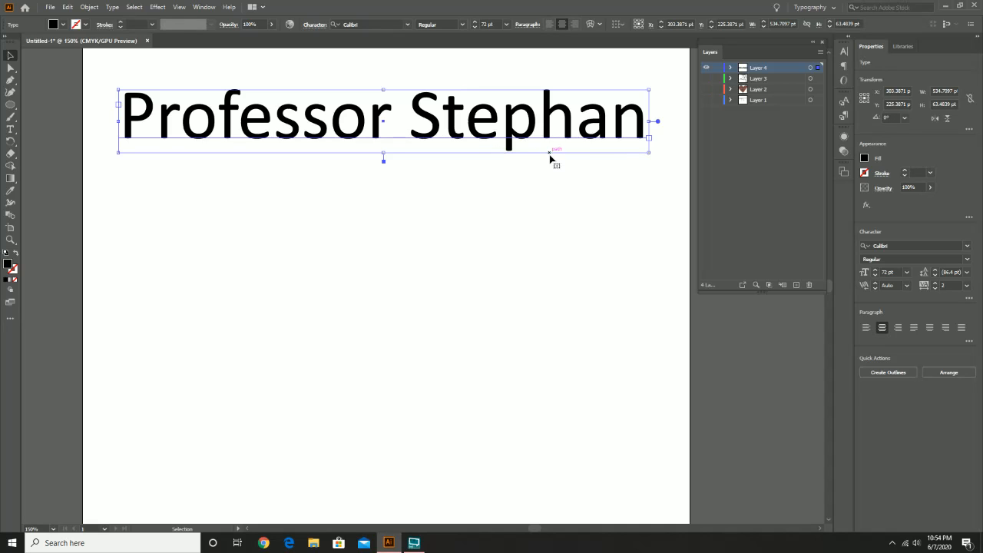
pyautogui.moveTo(453, 123); pyautogui.dragTo(452, 192)
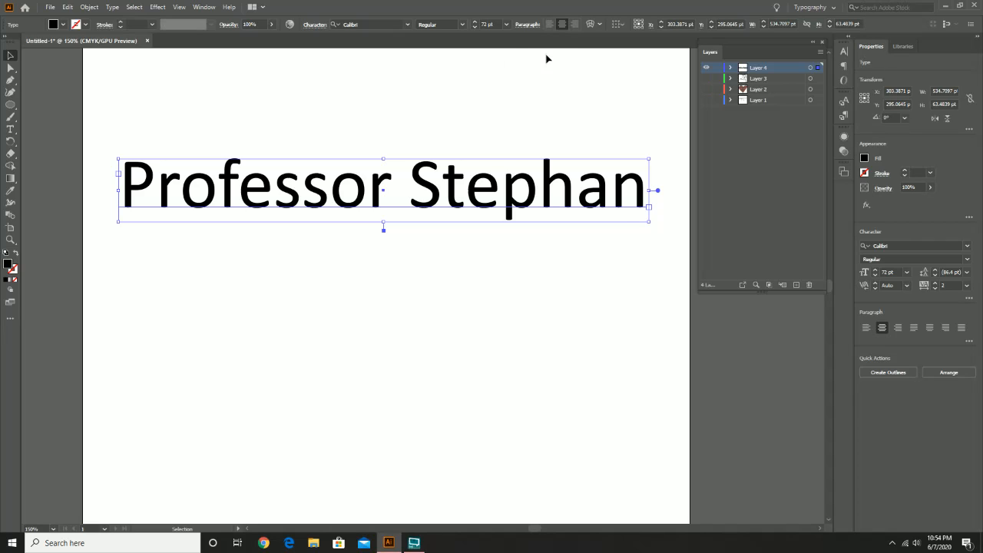
# Set up a horizontal Arc envelope warp on the text with preview, 10% bend and -46% horizontal distortion.
pyautogui.click(590, 24)
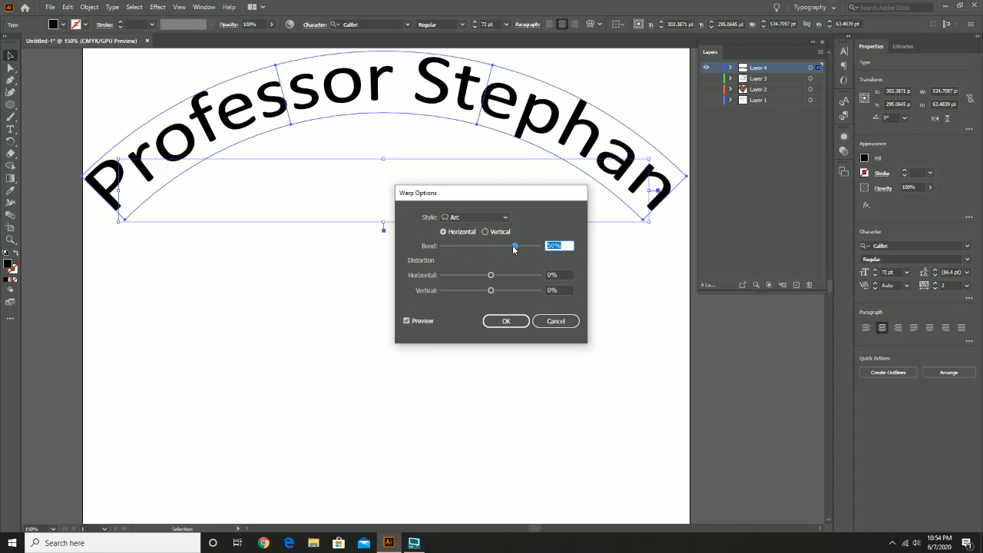
pyautogui.moveTo(513, 248); pyautogui.dragTo(486, 247)
pyautogui.click(407, 321)
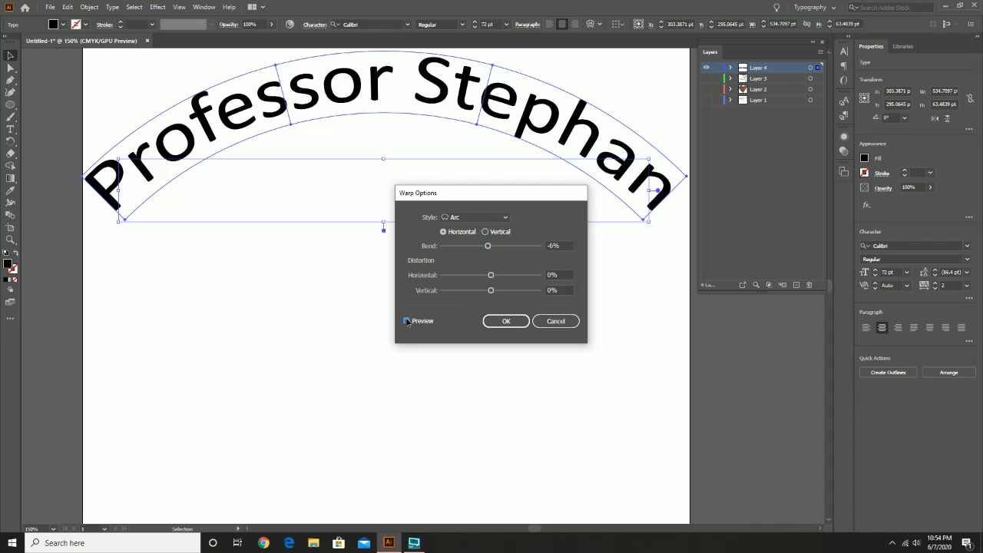
pyautogui.click(407, 321)
pyautogui.moveTo(487, 246); pyautogui.dragTo(468, 278)
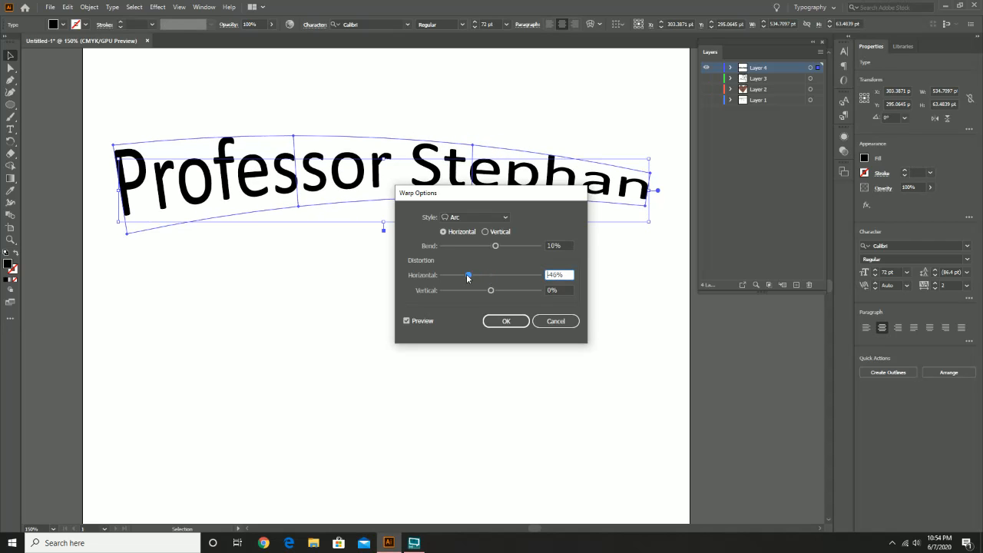
# Try the FishEye, Fish and Bulge warp styles, and apply the warp with the Arc style.
pyautogui.click(489, 219)
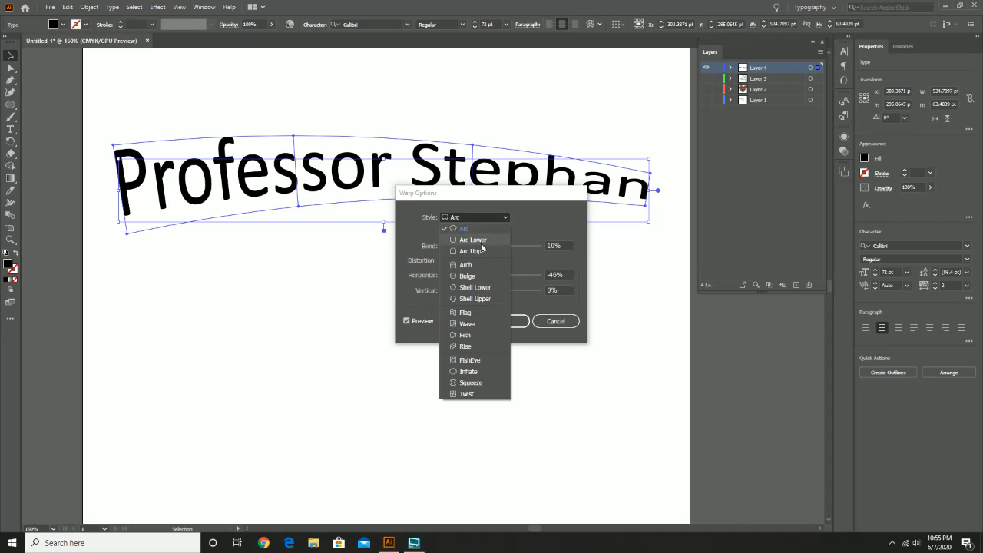
pyautogui.click(478, 358)
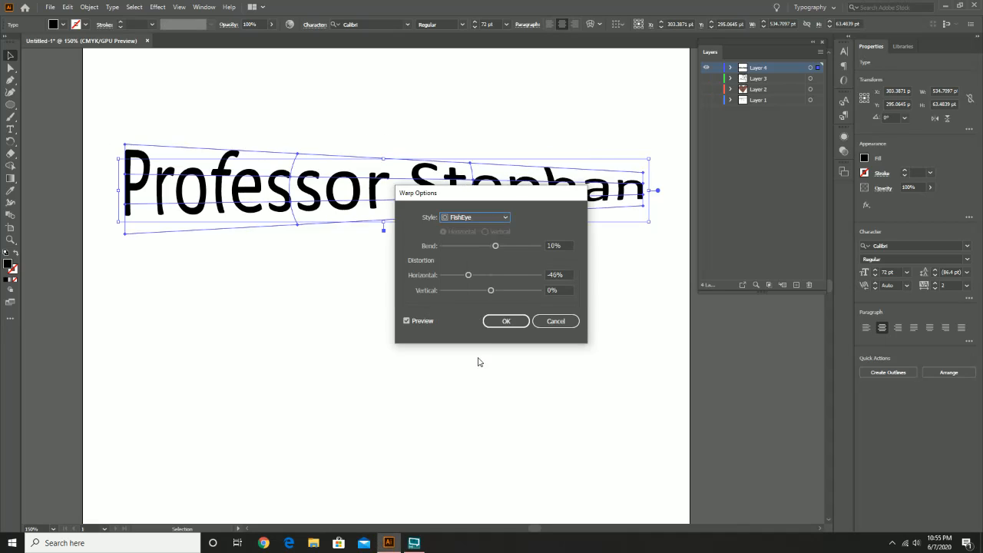
pyautogui.click(487, 217)
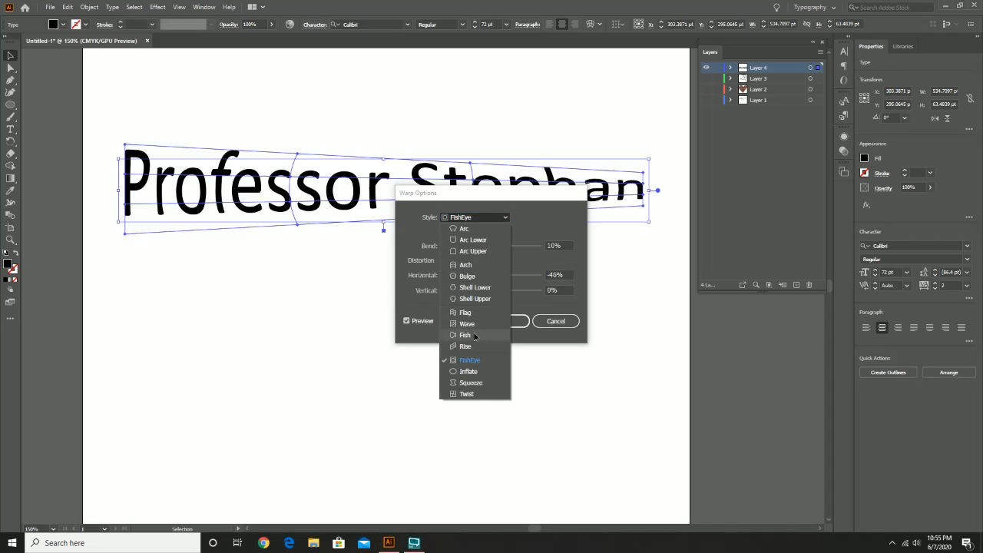
pyautogui.click(474, 335)
pyautogui.click(486, 219)
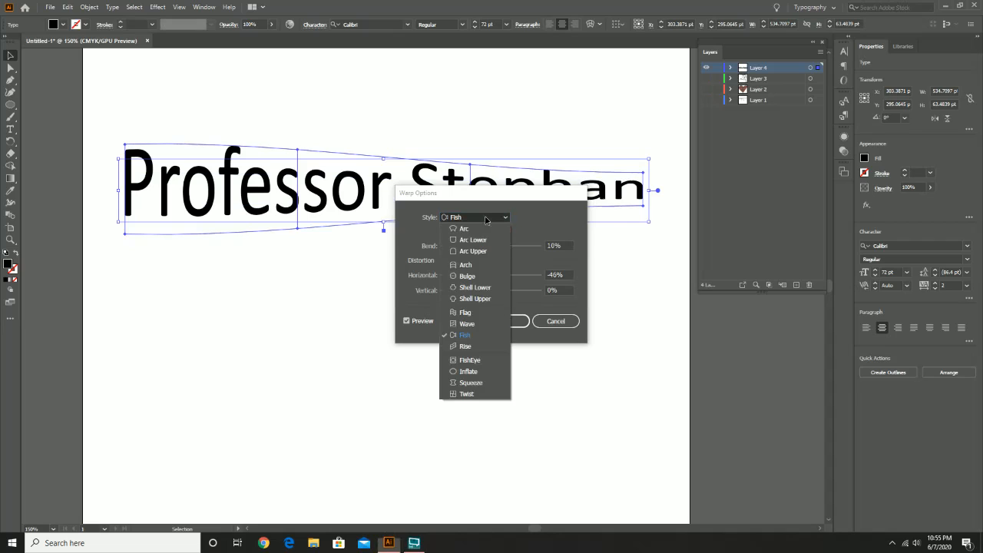
pyautogui.click(470, 277)
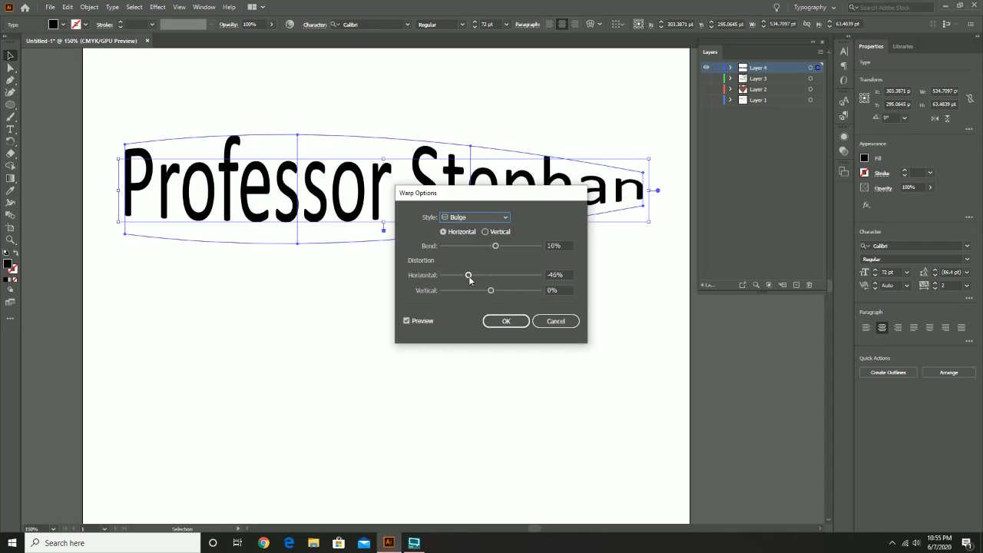
pyautogui.click(496, 218)
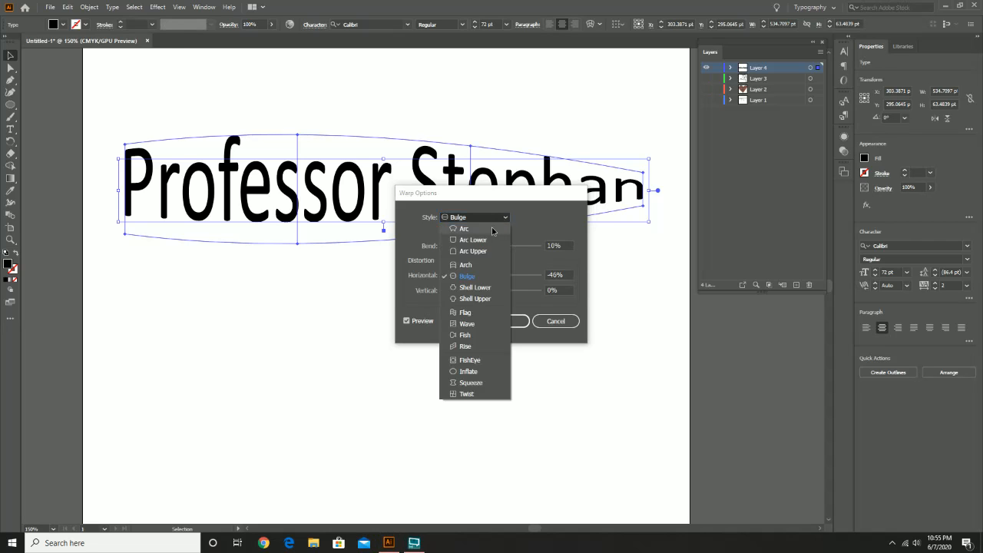
pyautogui.click(492, 229)
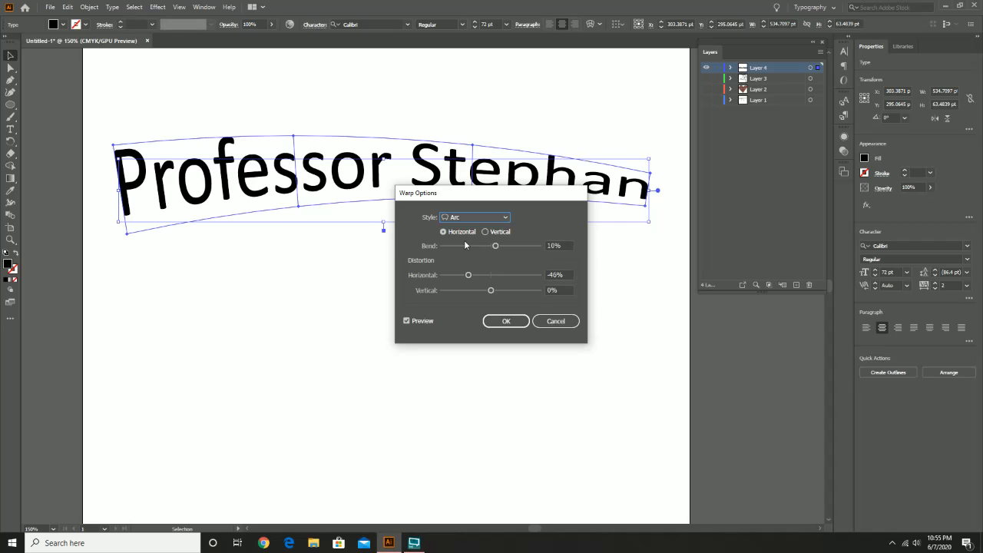
pyautogui.click(513, 326)
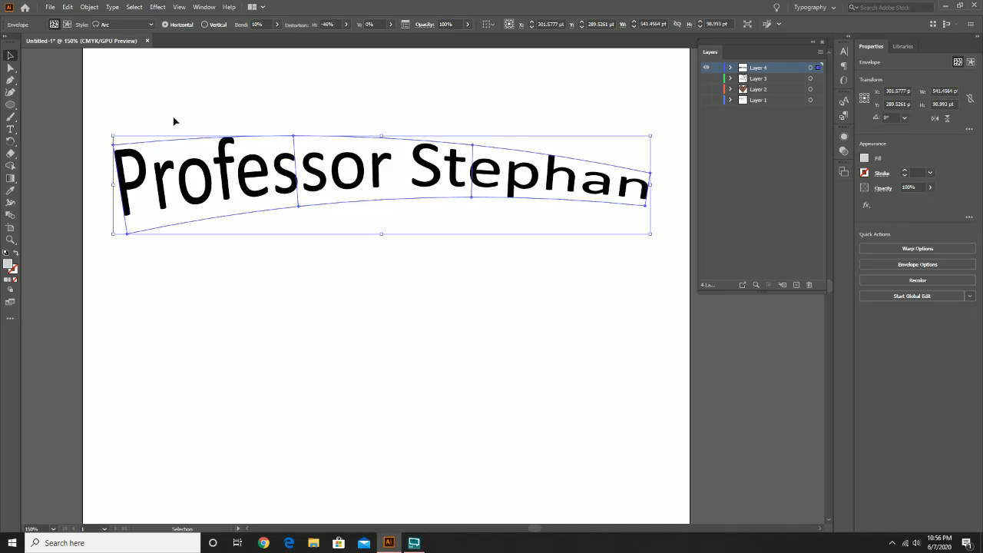
# Stretch the warped text's left half by pulling its upper mesh points up and lower ones down, and move the whole text up about 30 pt.
pyautogui.click(9, 69)
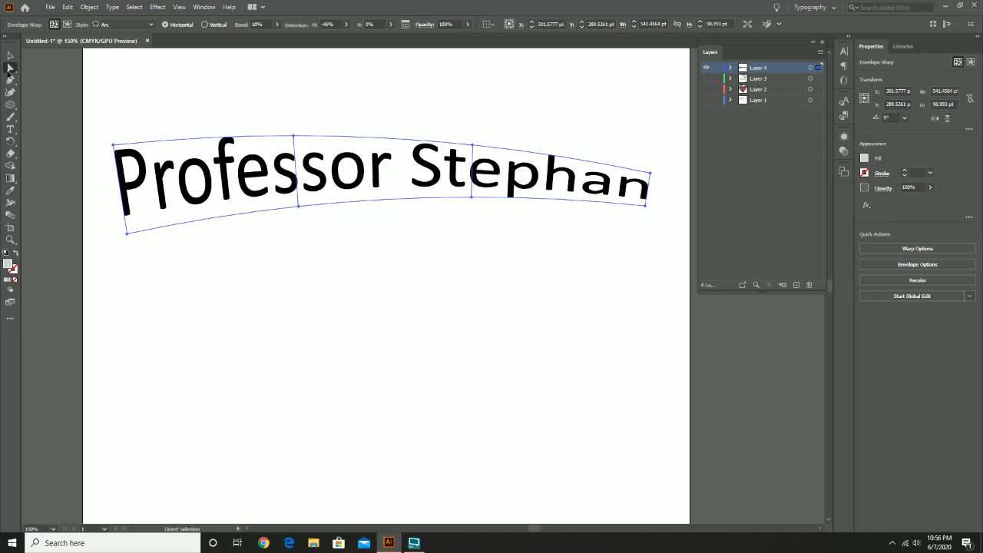
pyautogui.moveTo(294, 137); pyautogui.dragTo(293, 120)
pyautogui.click(293, 120)
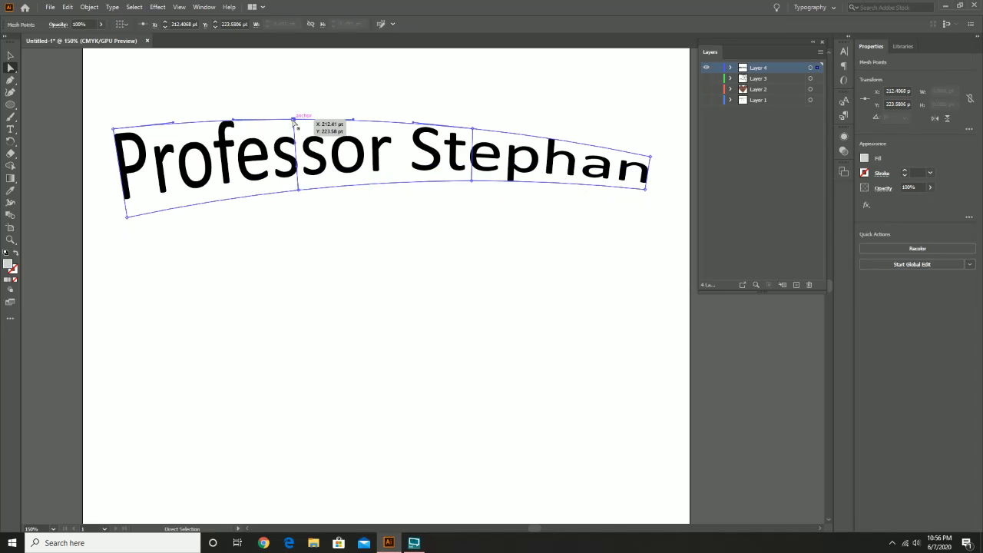
pyautogui.moveTo(292, 119); pyautogui.dragTo(289, 99)
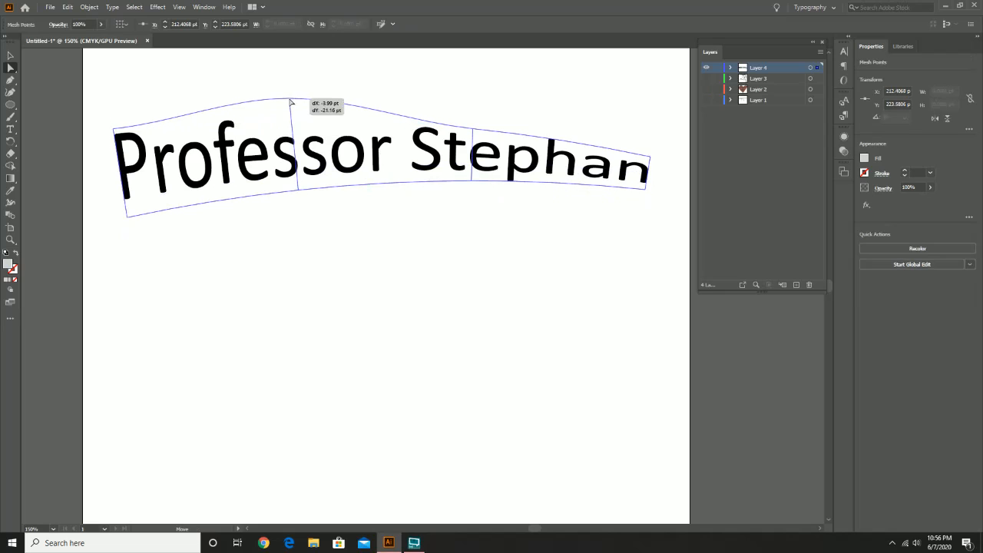
pyautogui.moveTo(297, 192); pyautogui.dragTo(306, 222)
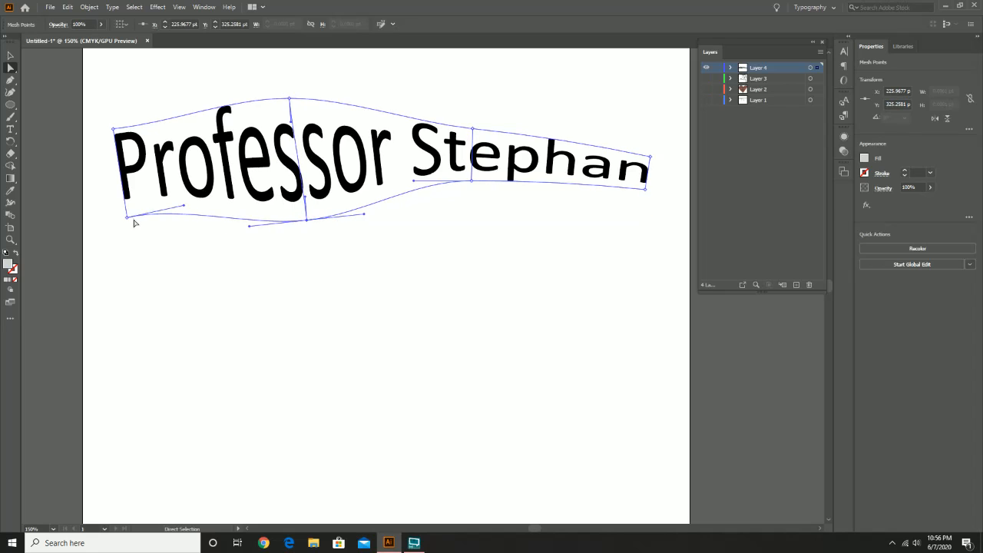
pyautogui.moveTo(127, 218); pyautogui.dragTo(129, 263)
pyautogui.moveTo(115, 129); pyautogui.dragTo(115, 102)
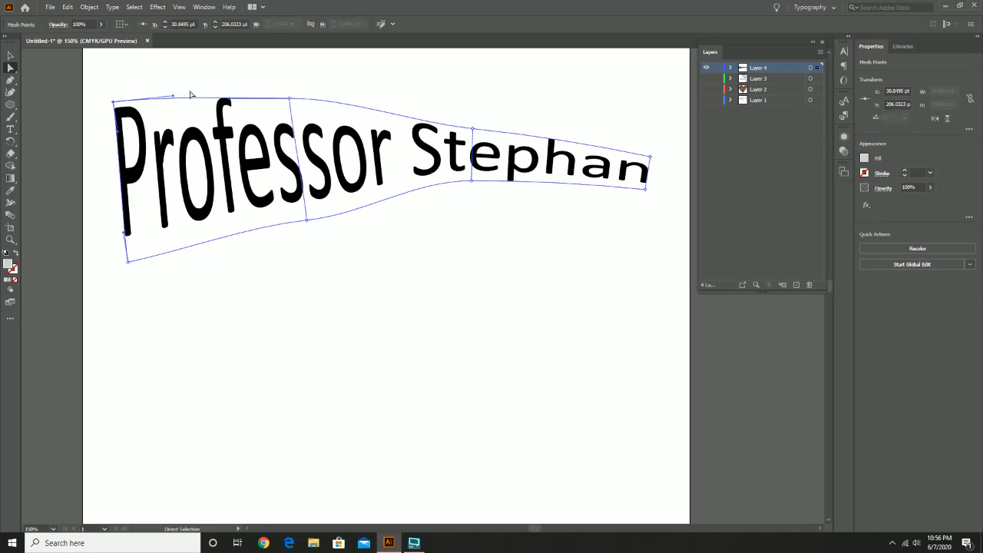
pyautogui.click(9, 55)
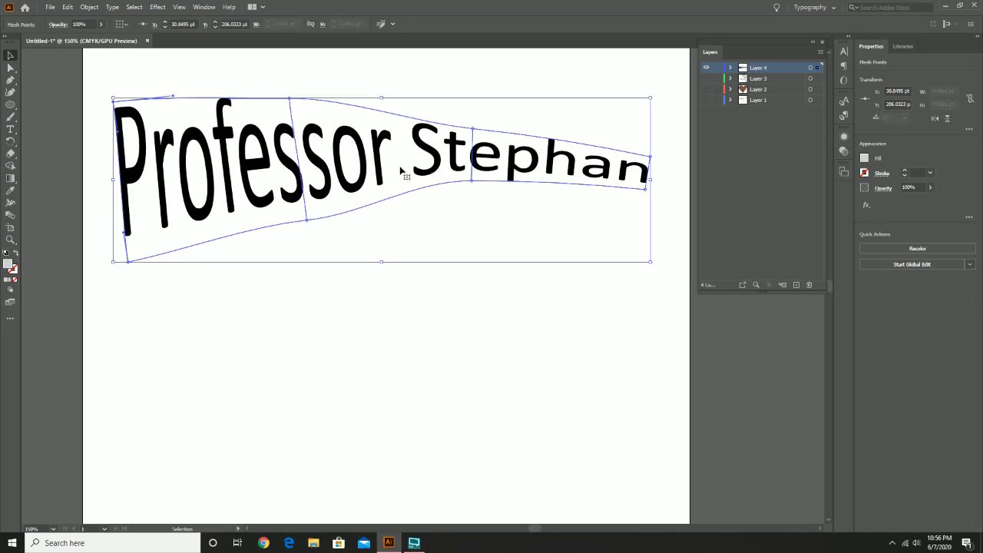
pyautogui.moveTo(399, 159); pyautogui.dragTo(407, 131)
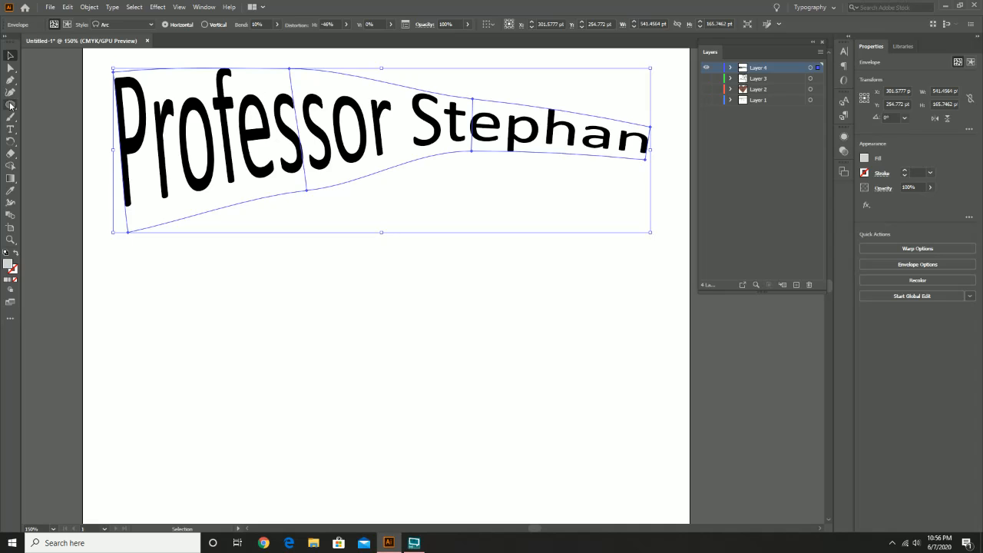
# Add a 72 pt Lorem ipsum placeholder line and centre it horizontally on the artboard below the warped name text.
pyautogui.click(10, 128)
pyautogui.click(156, 307)
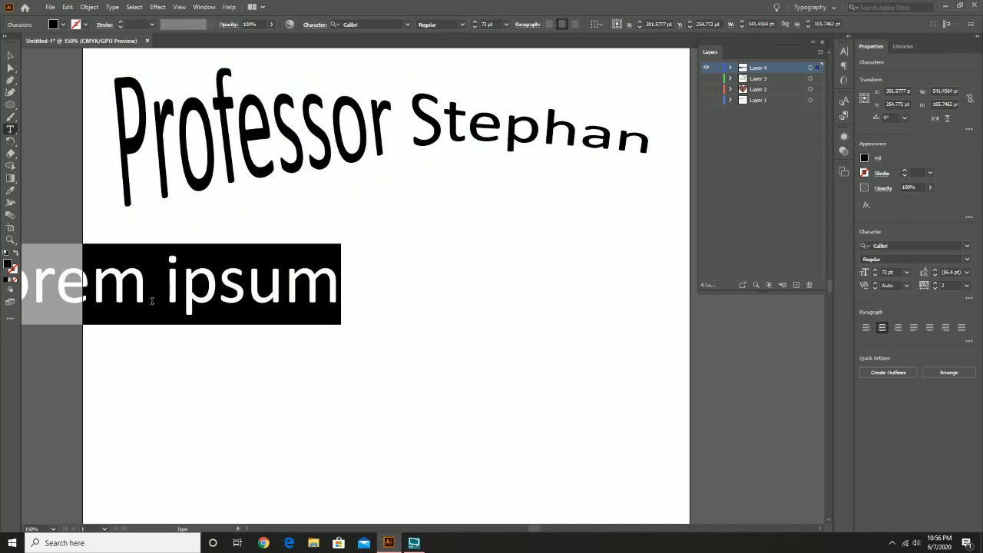
pyautogui.click(10, 55)
pyautogui.moveTo(132, 284); pyautogui.dragTo(372, 306)
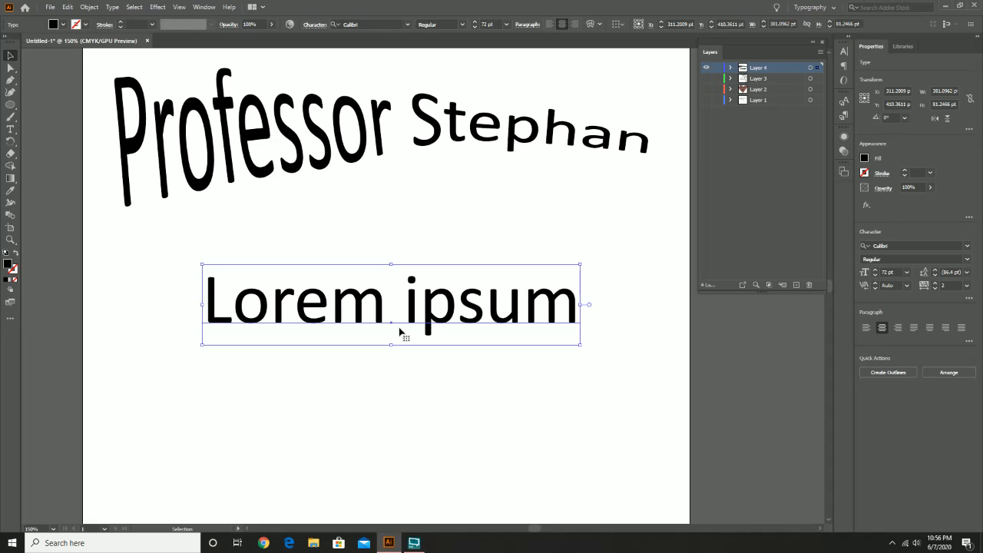
# Start a Make With Mesh envelope on the Lorem ipsum text, with the preview on and the text uncovered.
pyautogui.click(599, 25)
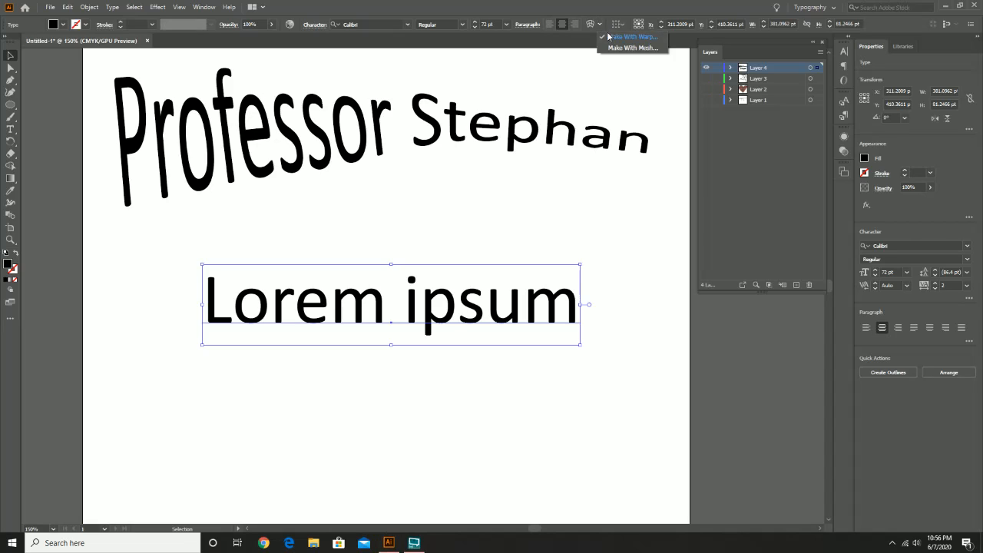
pyautogui.click(627, 49)
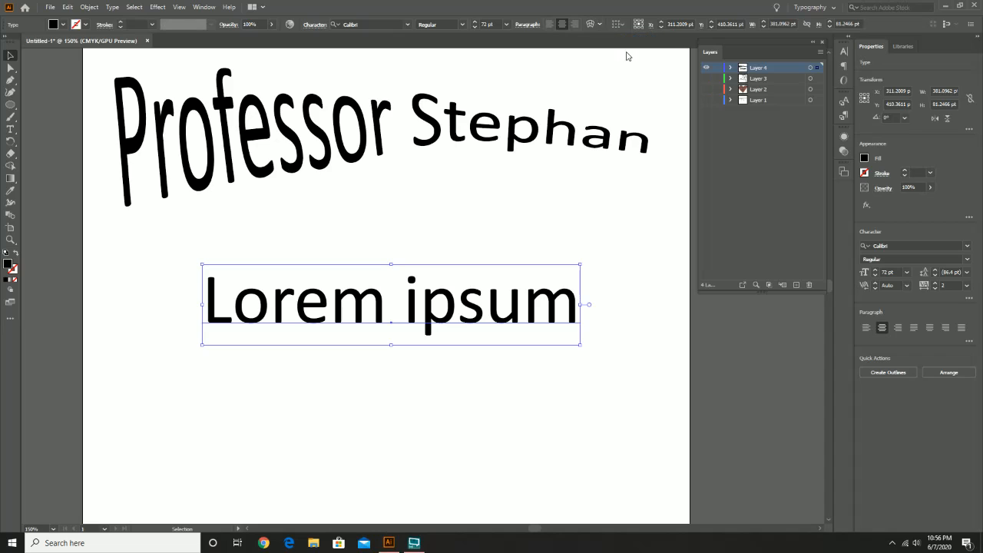
pyautogui.moveTo(506, 221); pyautogui.dragTo(682, 185)
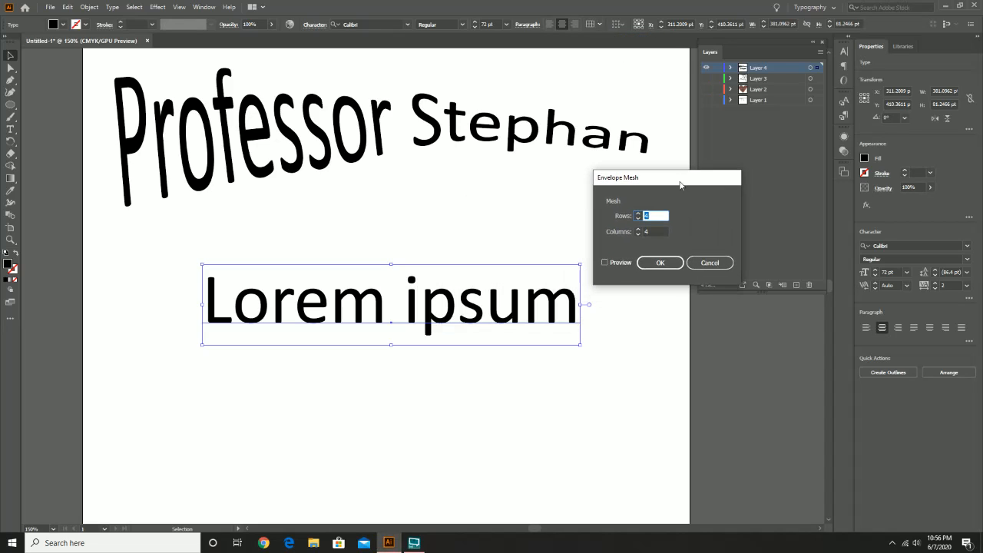
pyautogui.click(614, 264)
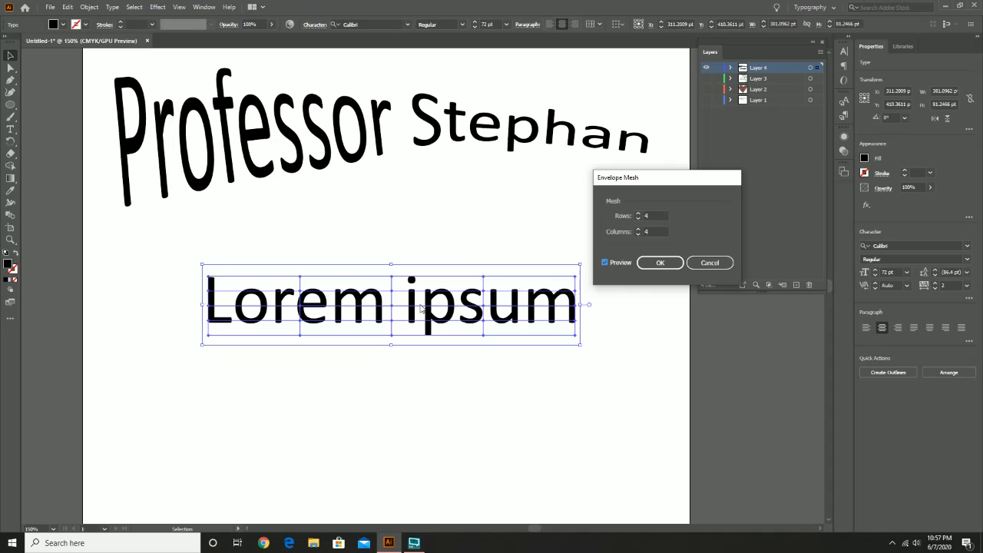
# Try the mesh with 3 columns and with 2 rows, returning each to 4.
pyautogui.click(638, 233)
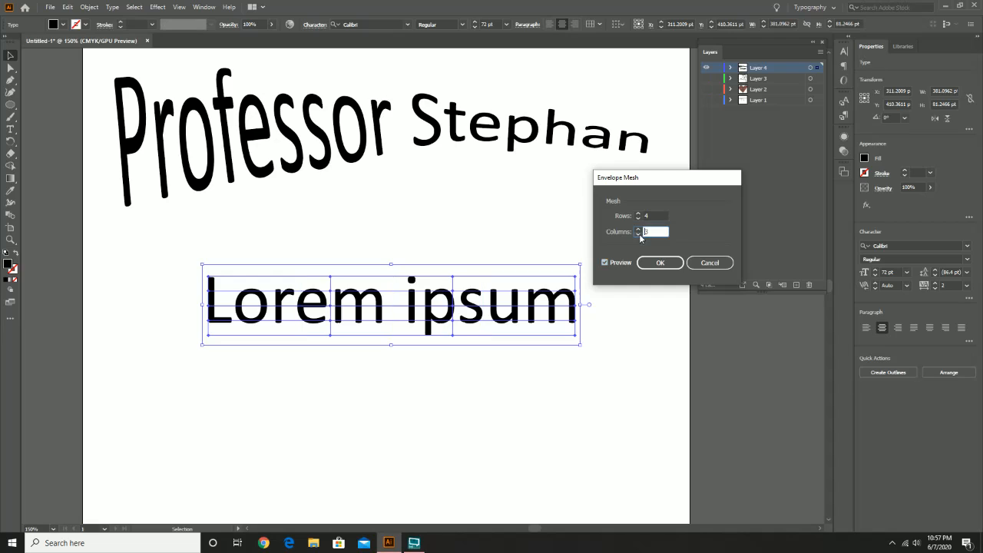
pyautogui.click(638, 228)
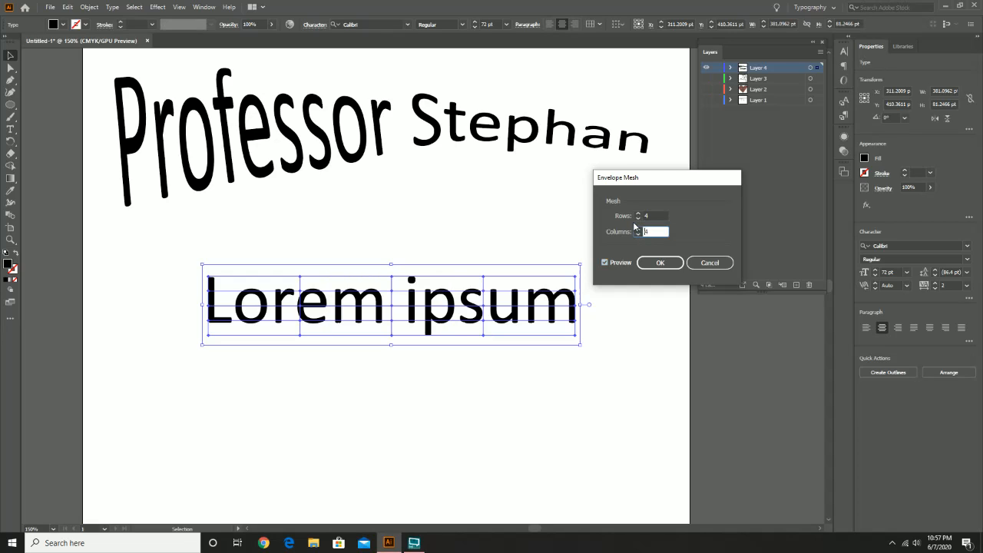
pyautogui.click(636, 219)
pyautogui.click(636, 219)
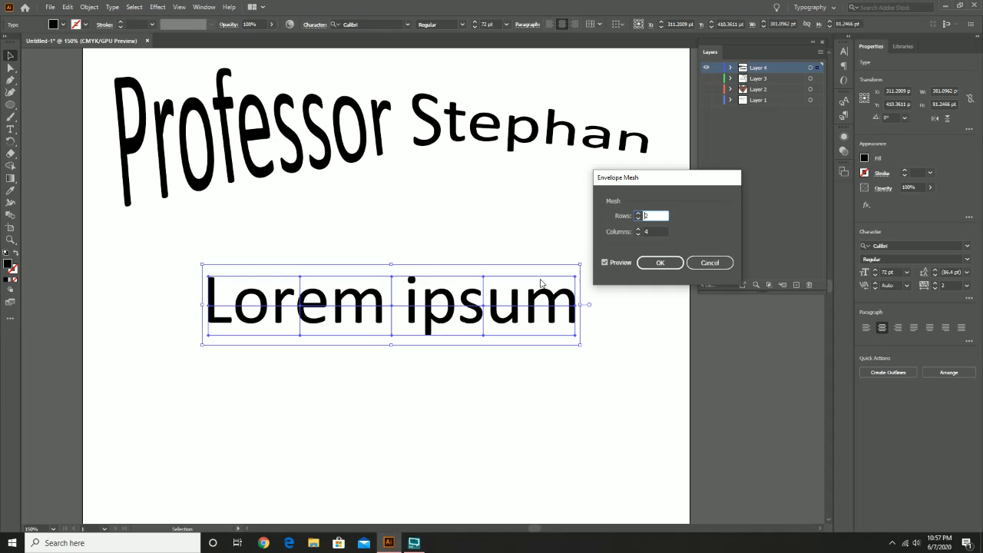
pyautogui.click(638, 213)
pyautogui.click(638, 212)
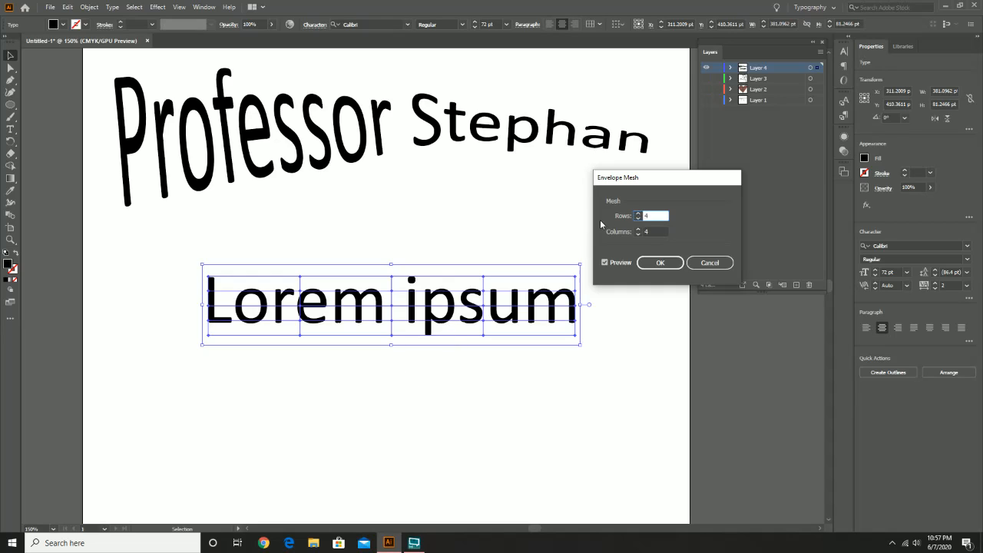
# Set the envelope mesh to 2 rows with 4 columns and apply it.
pyautogui.click(637, 220)
pyautogui.click(638, 220)
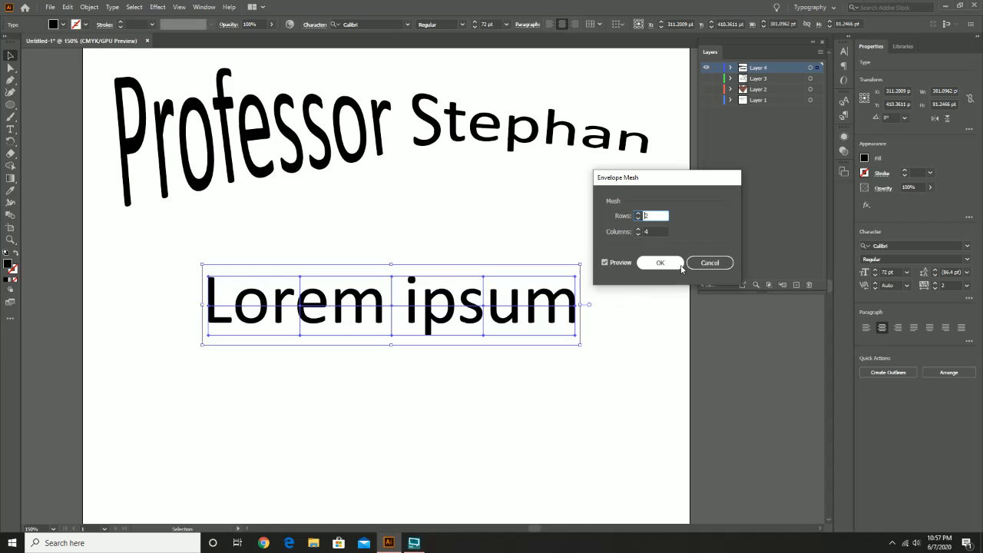
pyautogui.click(659, 262)
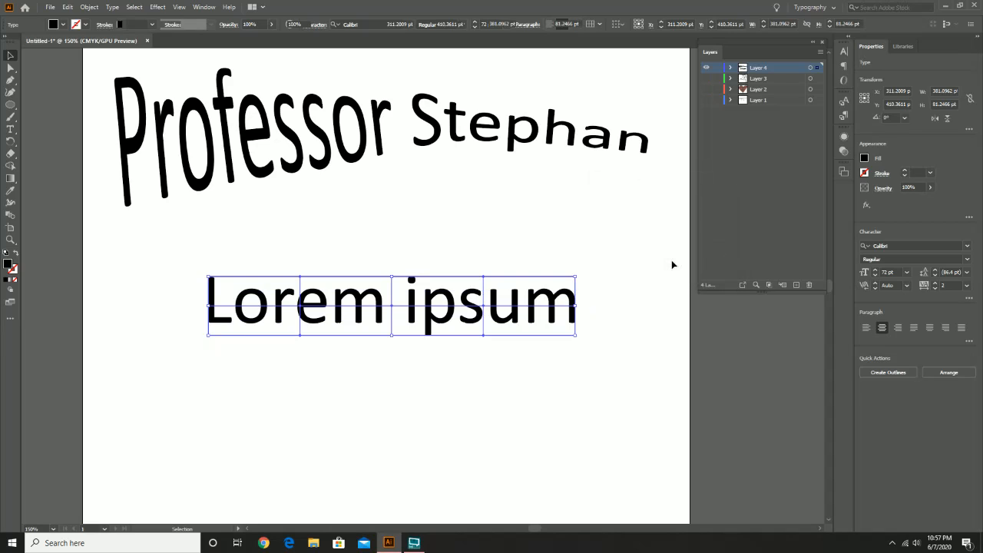
# Bulge the Lorem ipsum mesh by pulling its middle points about 55 pt outward and its right-quarter points about 30 pt outward, above and below.
pyautogui.click(11, 68)
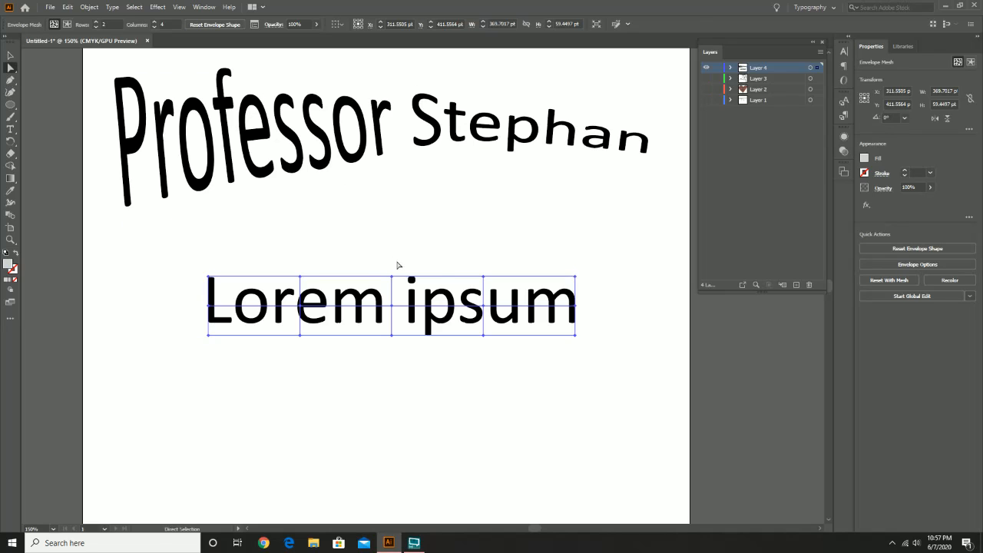
pyautogui.moveTo(393, 275); pyautogui.dragTo(386, 221)
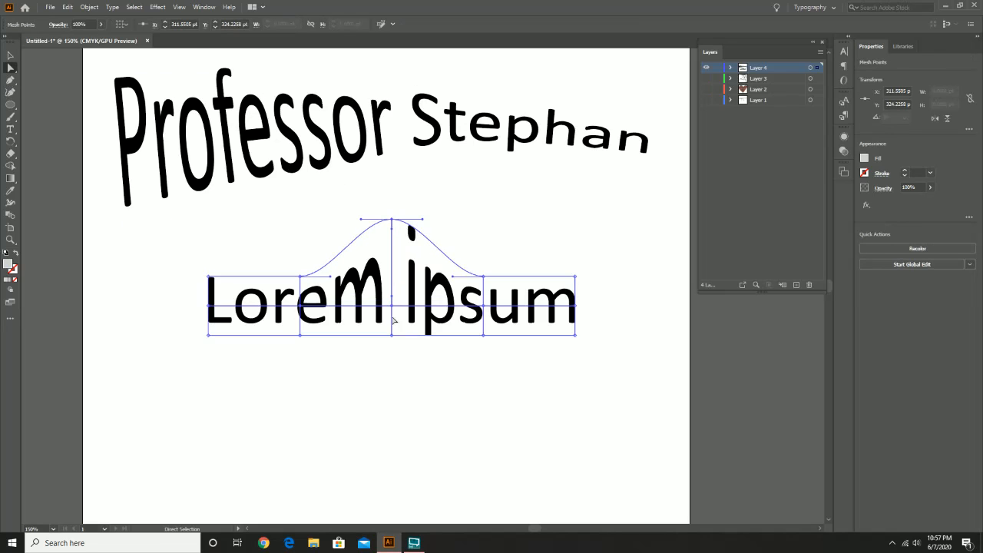
pyautogui.moveTo(392, 335); pyautogui.dragTo(389, 387)
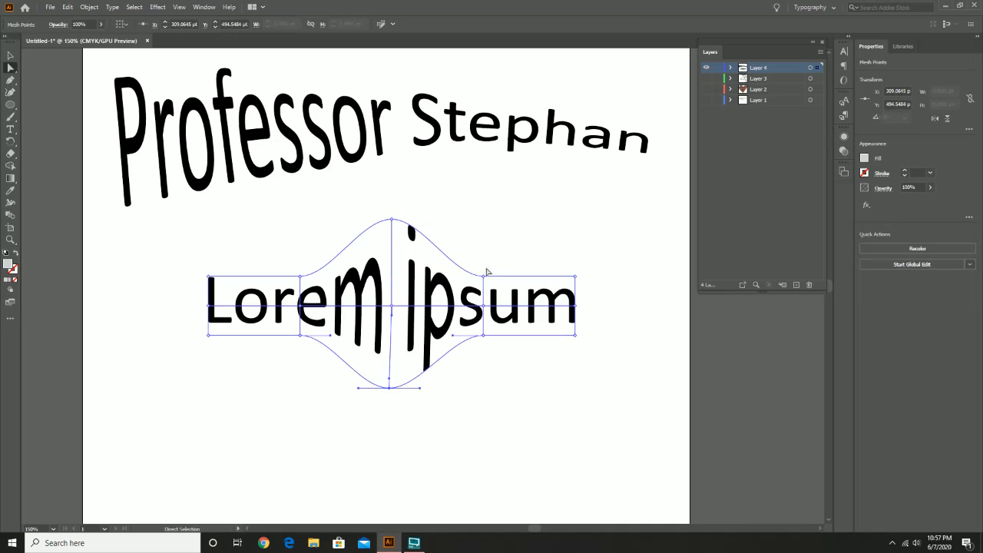
pyautogui.moveTo(483, 275); pyautogui.dragTo(481, 240)
pyautogui.moveTo(484, 335); pyautogui.dragTo(519, 353)
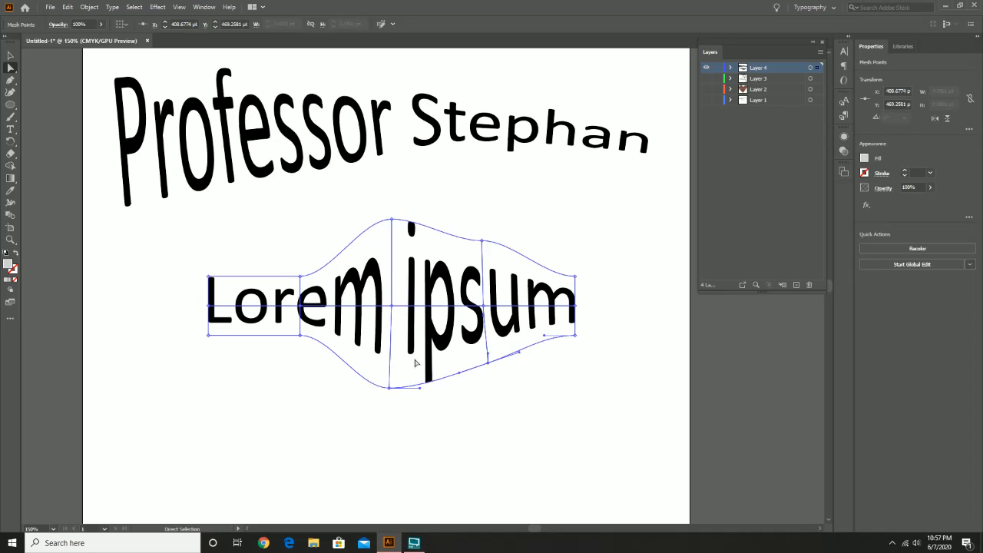
# Try pulling the mesh's lower left-quarter point about 36 pt down, and undo the change.
pyautogui.click(300, 335)
pyautogui.moveTo(300, 336); pyautogui.dragTo(328, 375)
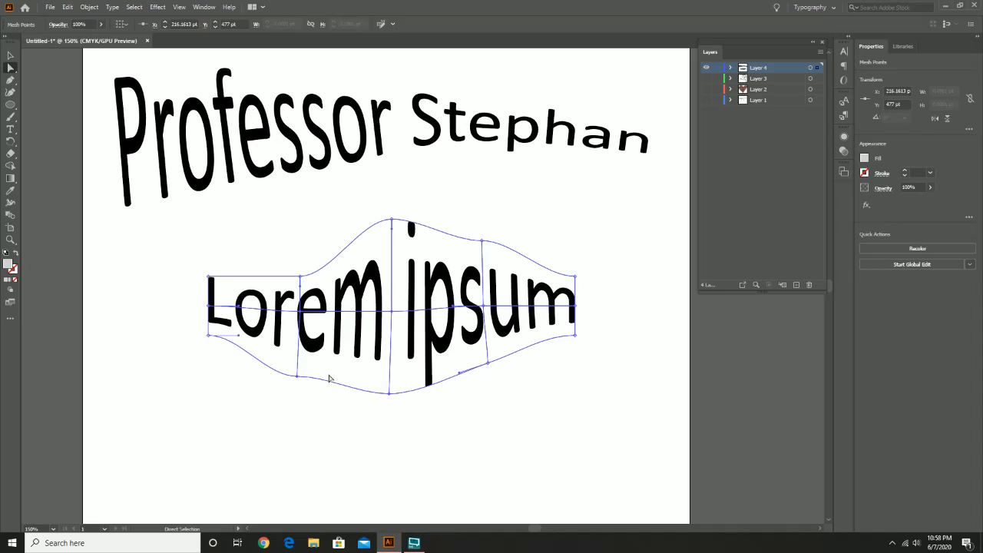
pyautogui.hotkey('ctrl', 'z')
pyautogui.hotkey('ctrl', 'z')
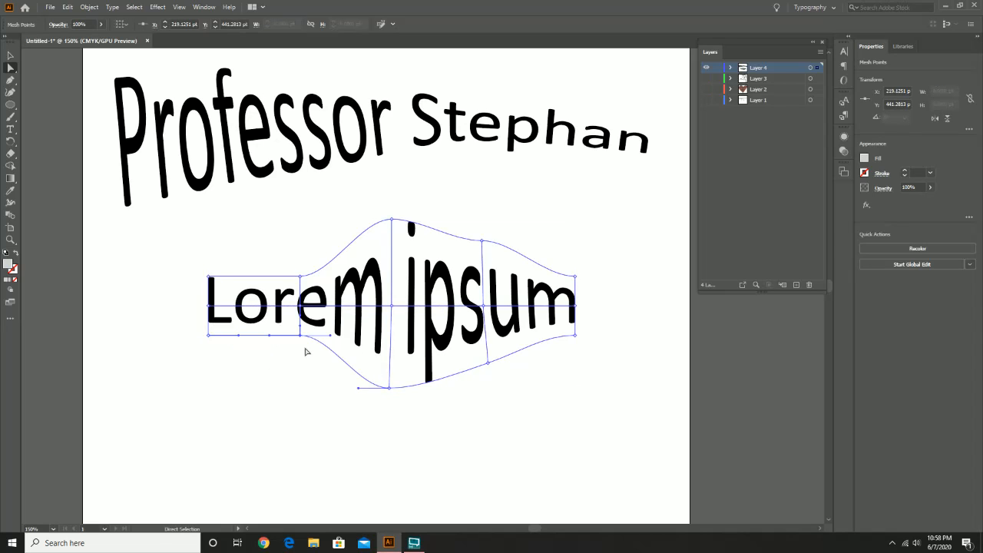
# Pull the lower left-quarter mesh point about 23 pt down, lower the upper right-quarter point slightly and tilt its handle along the slope.
pyautogui.moveTo(302, 339); pyautogui.dragTo(324, 369)
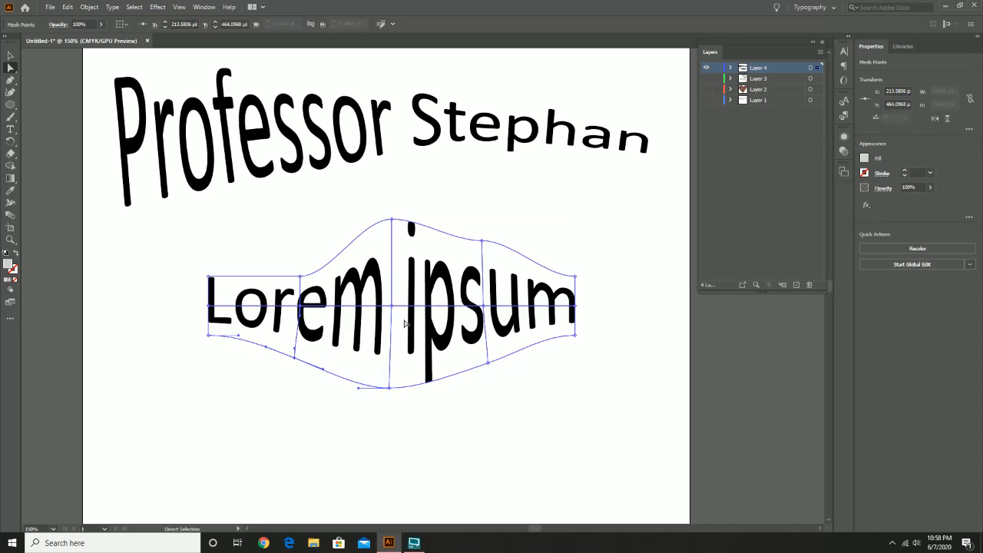
pyautogui.click(483, 243)
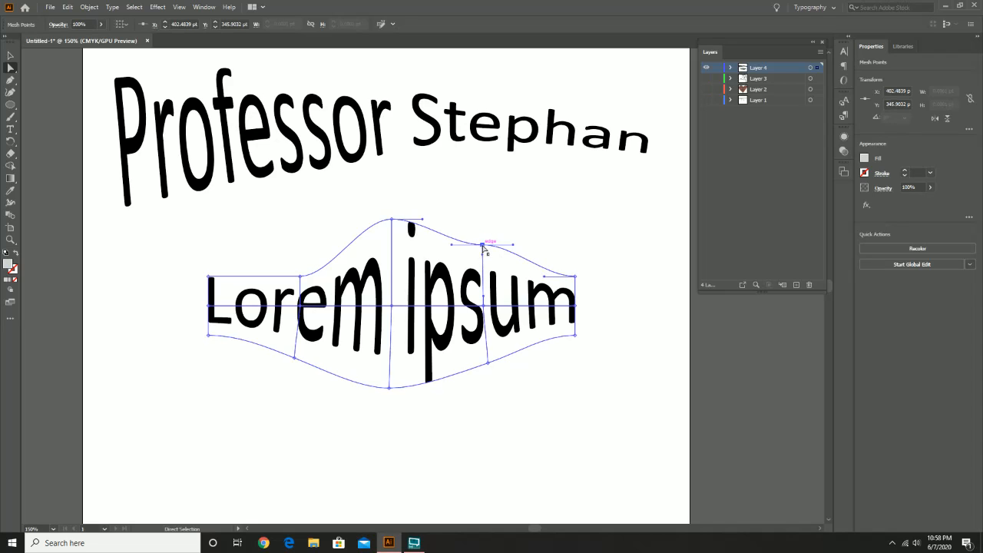
pyautogui.moveTo(512, 245)
pyautogui.mouseDown()
pyautogui.moveTo(539, 258)
pyautogui.moveTo(514, 258)
pyautogui.mouseUp()
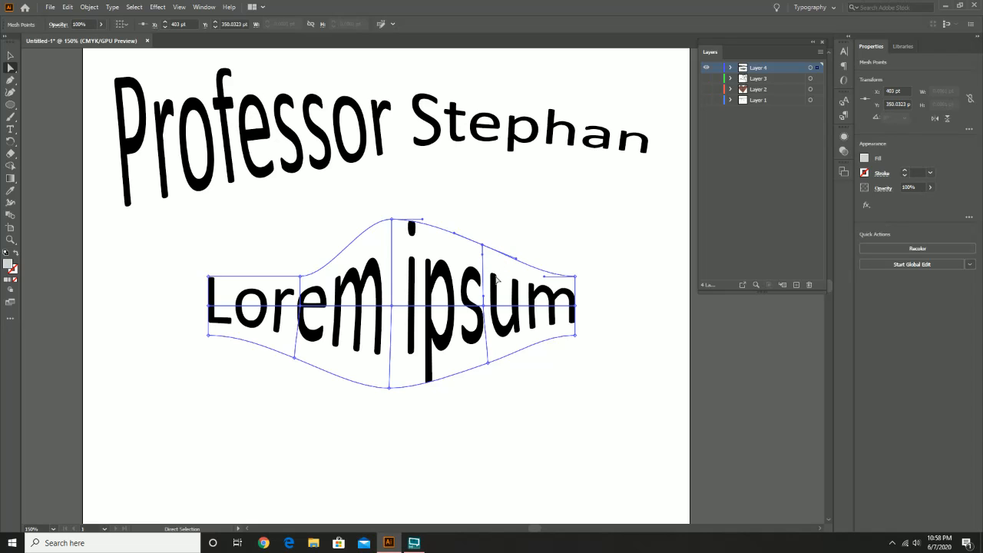
pyautogui.scroll(2, 499, 280)
pyautogui.click(7, 56)
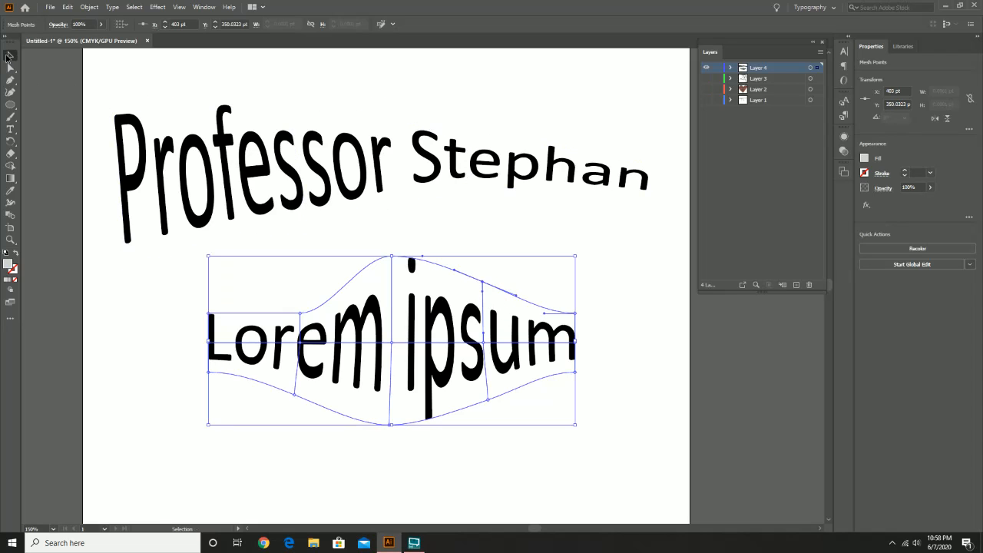
# Add another 72 pt Lorem ipsum placeholder line below the mesh-distorted text and select it as an object.
pyautogui.click(263, 168)
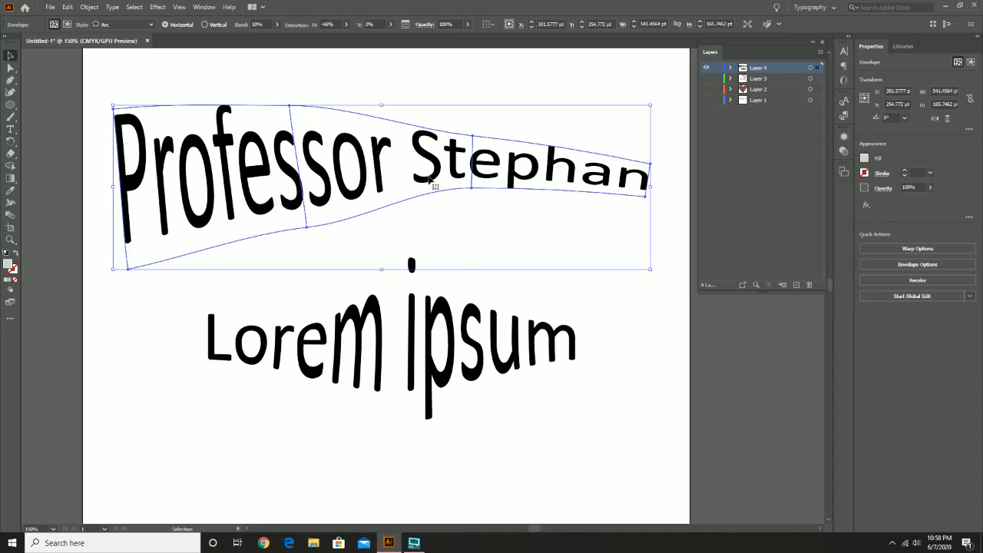
pyautogui.click(10, 130)
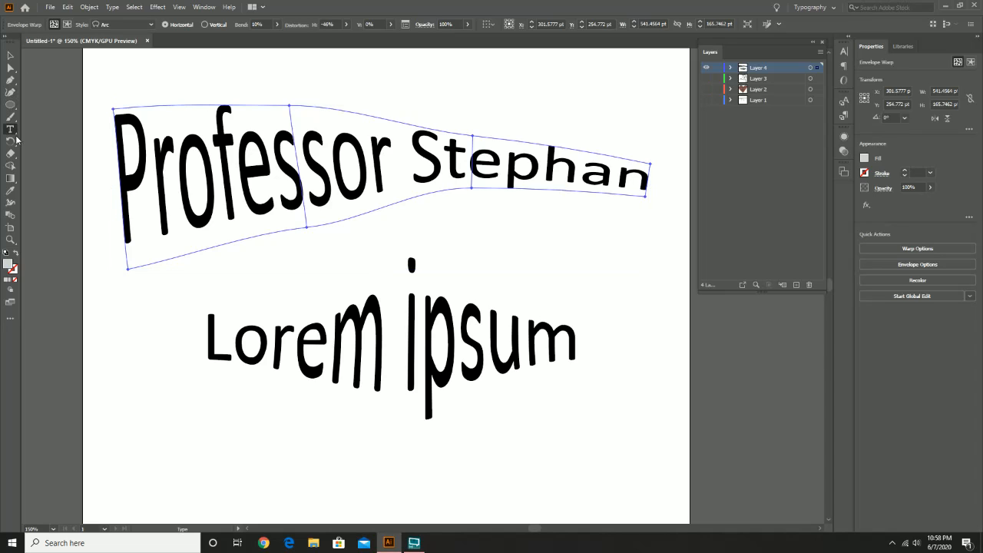
pyautogui.scroll(-3, 361, 344)
pyautogui.scroll(-4, 360, 344)
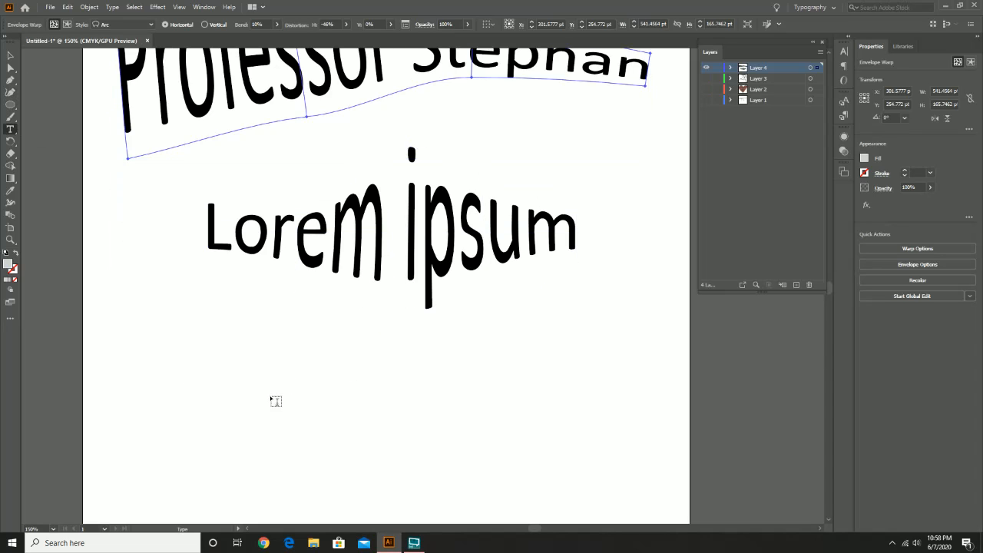
pyautogui.click(314, 385)
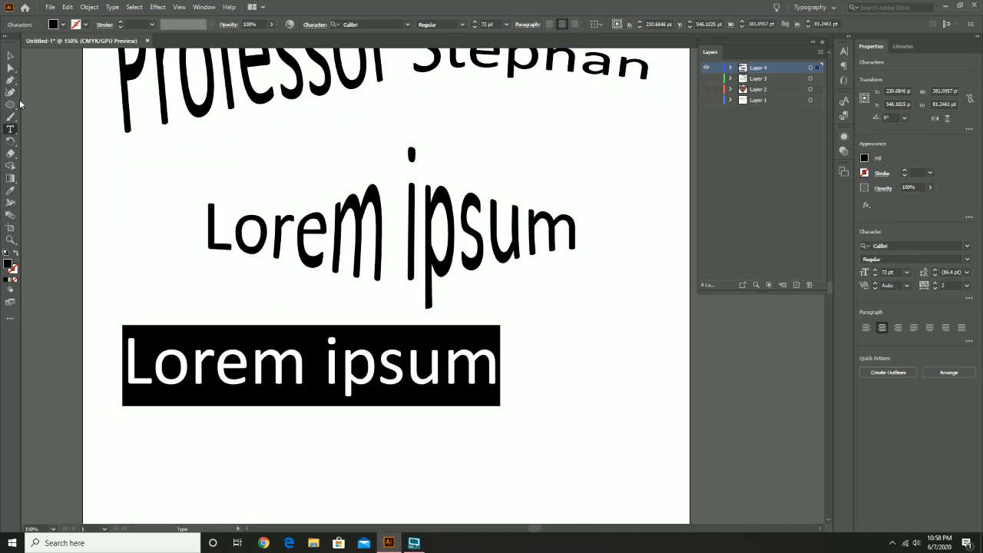
pyautogui.click(11, 56)
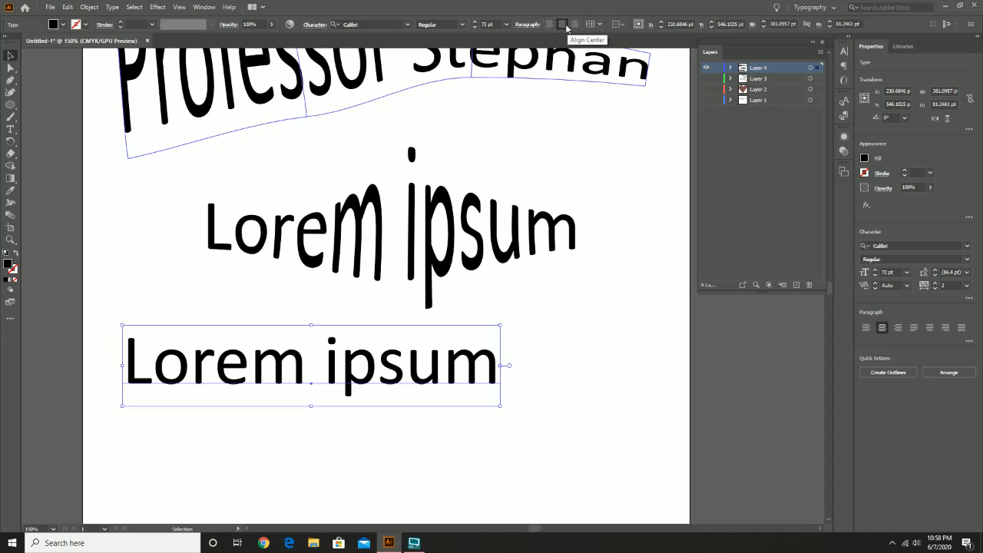
pyautogui.click(600, 24)
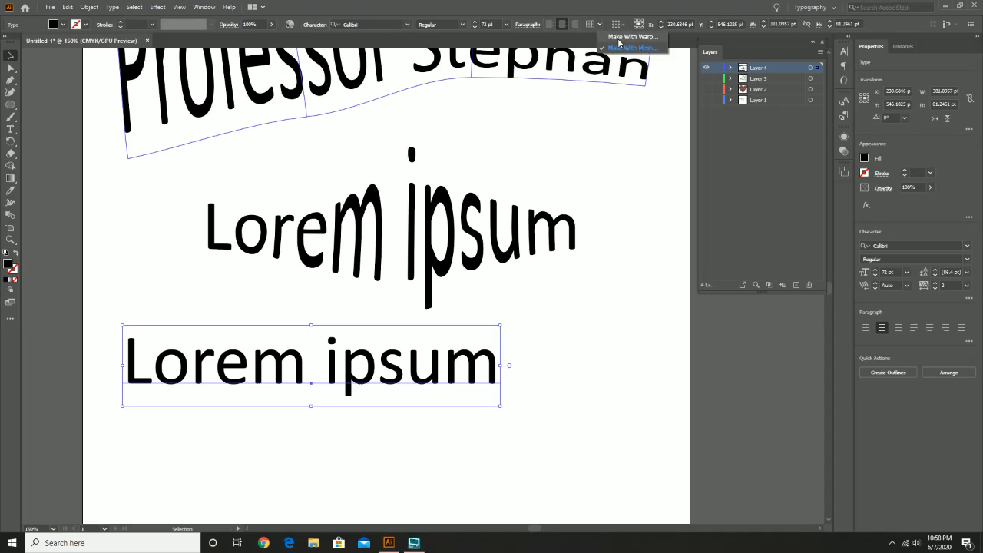
pyautogui.click(618, 37)
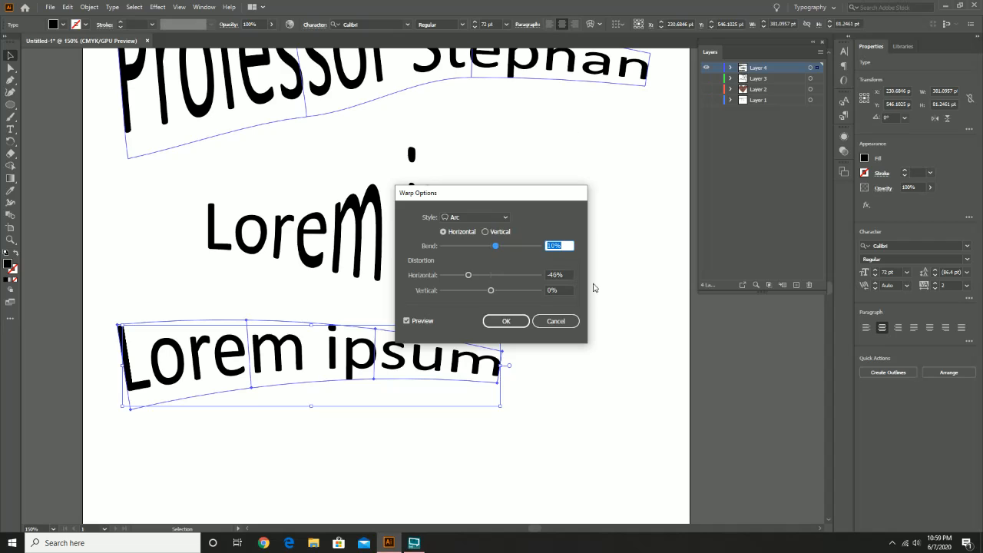
pyautogui.click(565, 324)
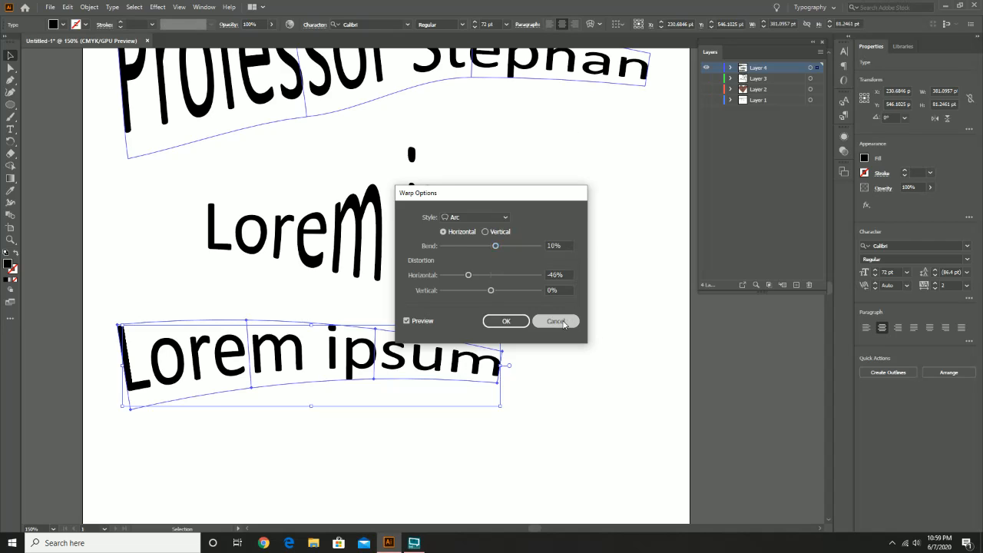
# Apply a Make With Mesh envelope with 2 rows and 4 columns to the new Lorem ipsum line, with preview on.
pyautogui.click(602, 25)
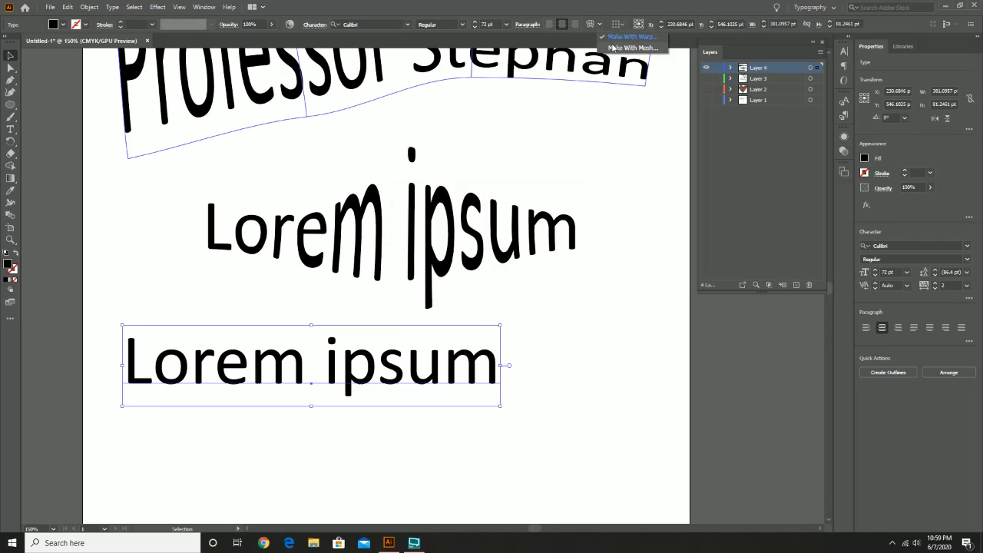
pyautogui.click(613, 48)
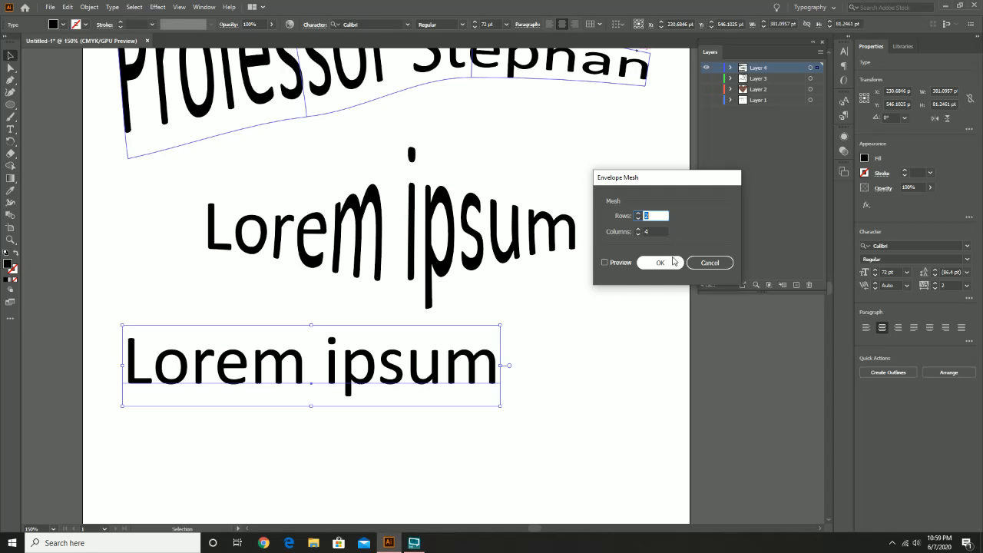
pyautogui.click(611, 263)
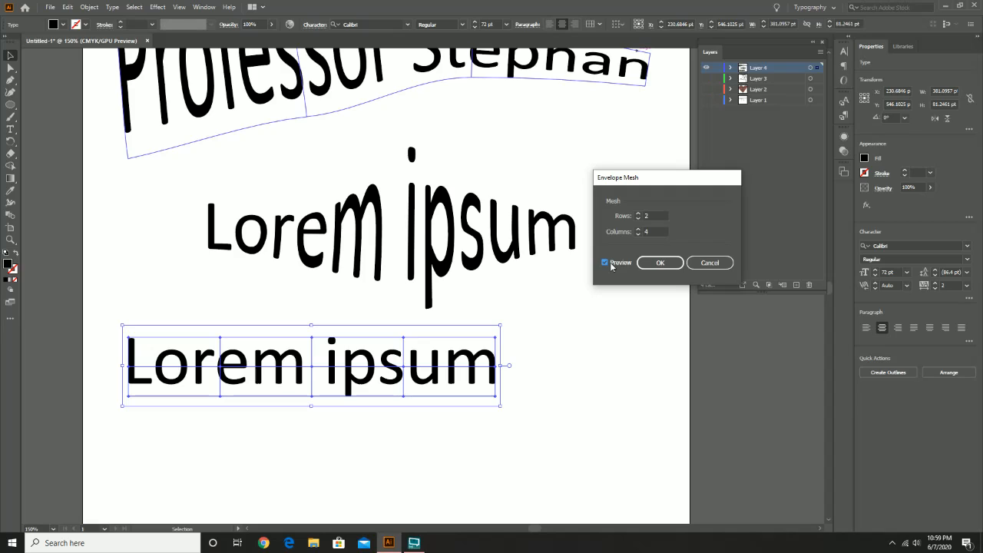
pyautogui.click(657, 262)
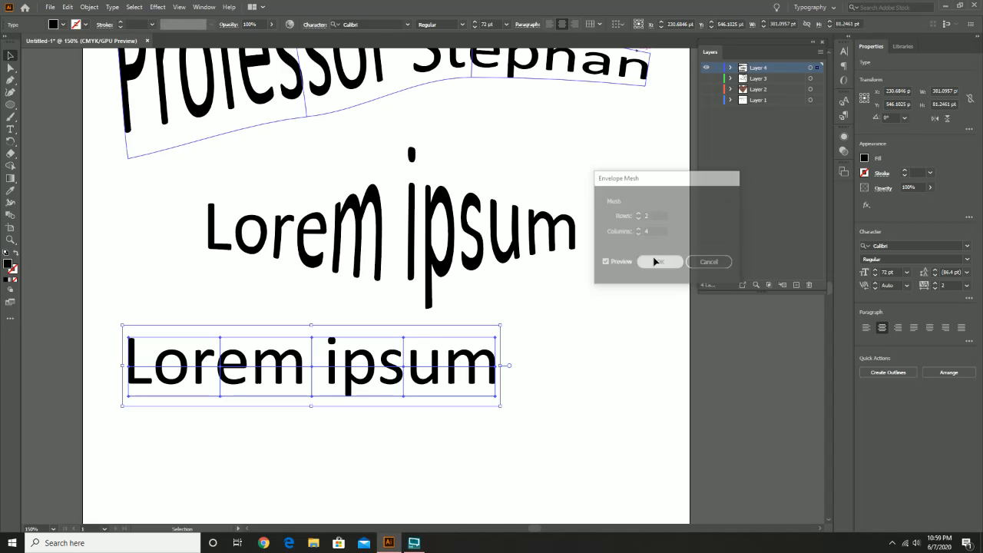
# On a new layer with Layer 4 hidden, add a 72 pt Lorem ipsum placeholder line centred near the artboard's top.
pyautogui.click(797, 285)
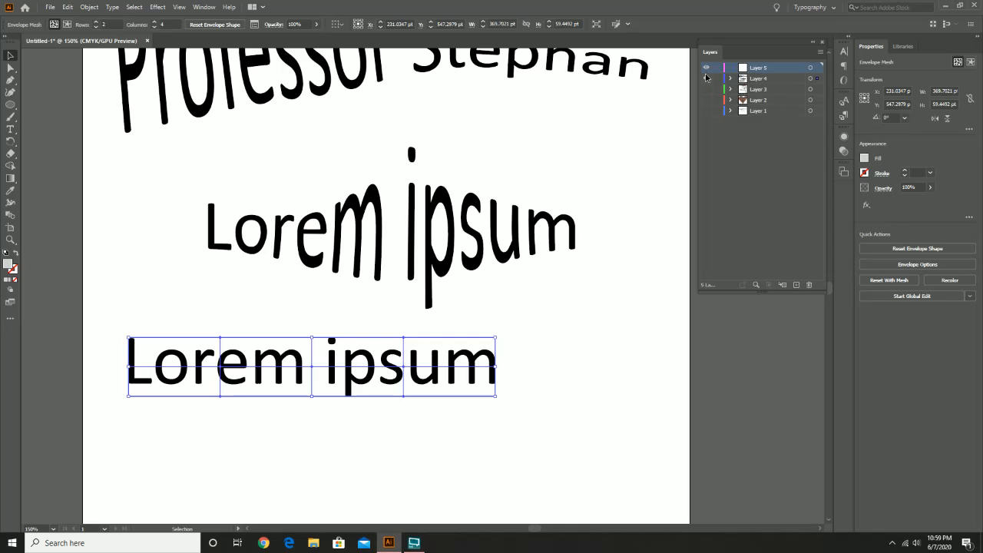
pyautogui.click(707, 79)
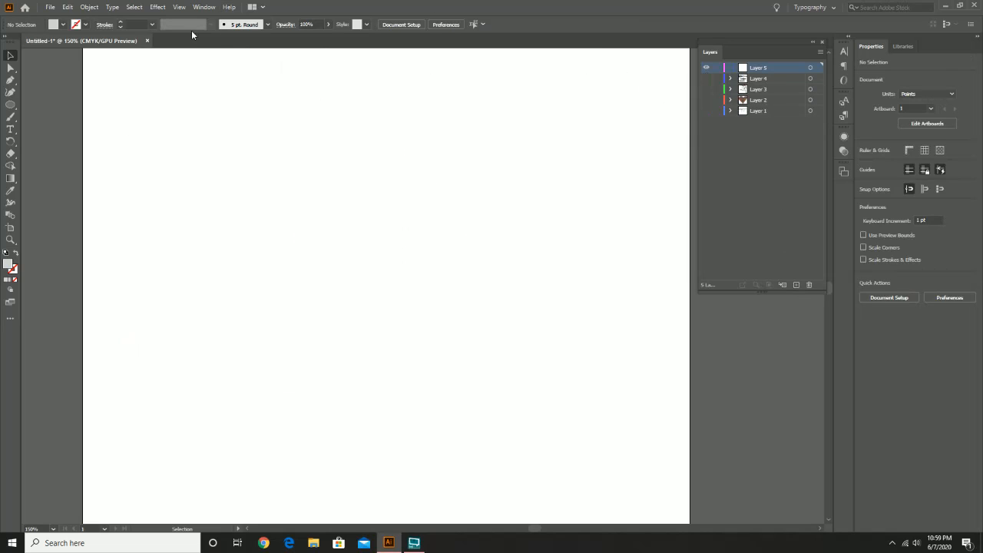
pyautogui.click(10, 129)
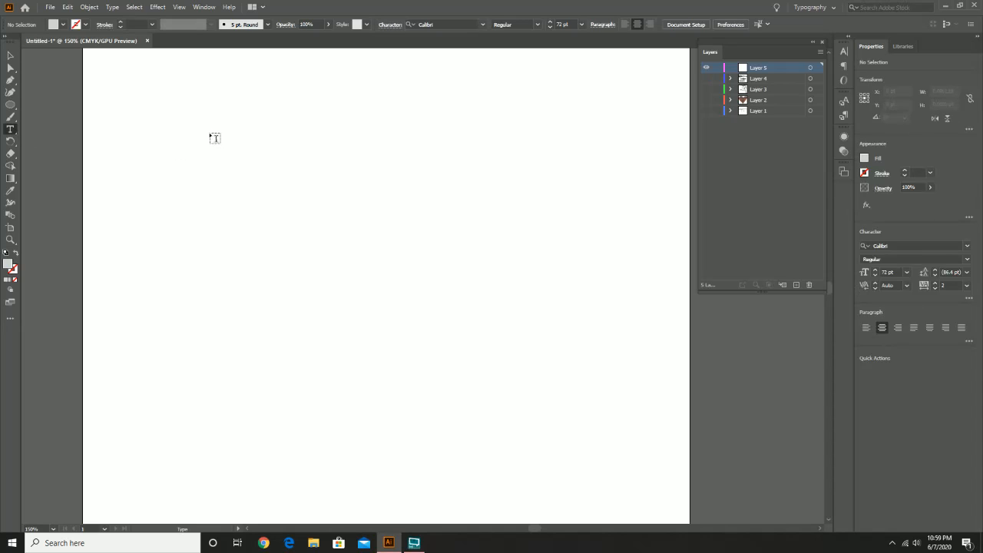
pyautogui.click(215, 139)
pyautogui.click(10, 55)
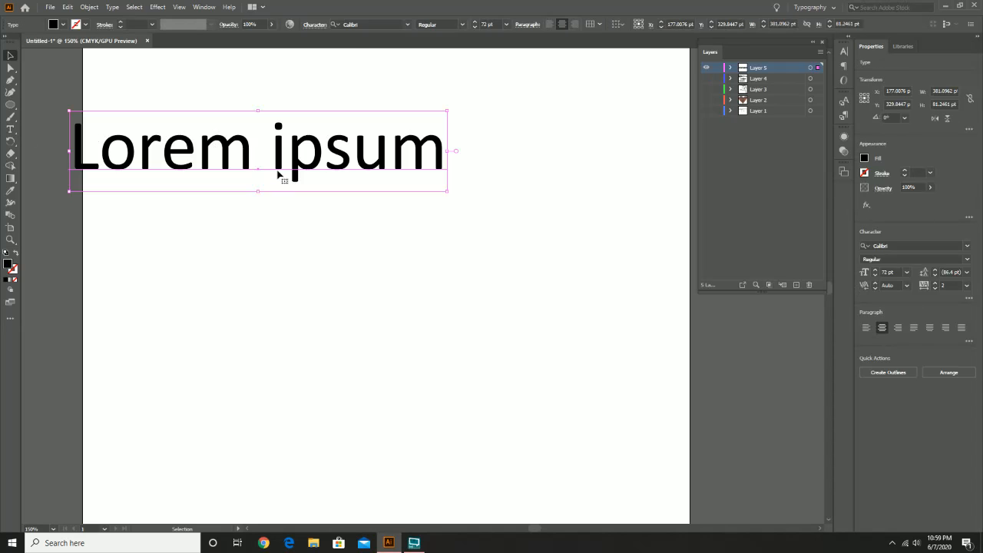
pyautogui.moveTo(278, 173); pyautogui.dragTo(406, 179)
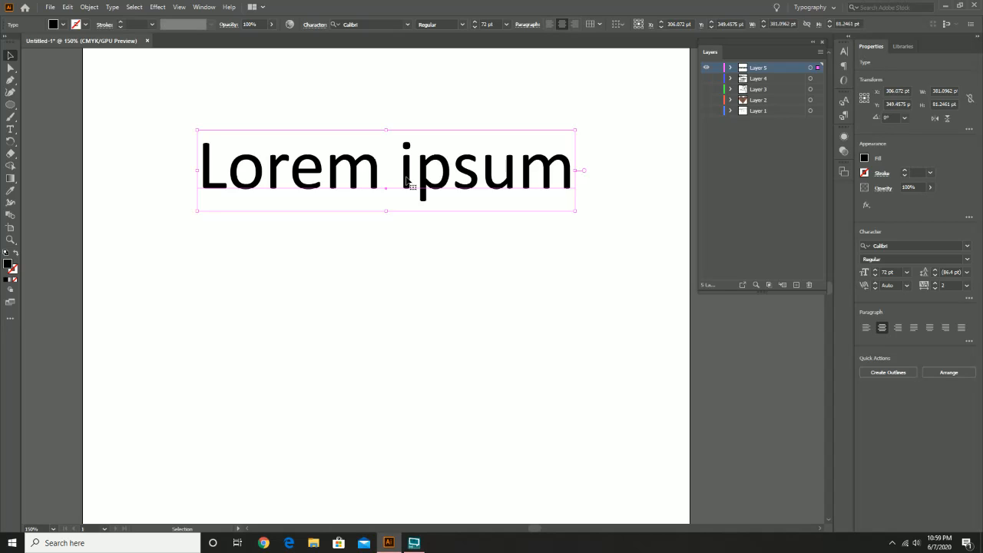
# Convert the Lorem ipsum line to outlines and inspect the anchor points of its letters.
pyautogui.click(112, 7)
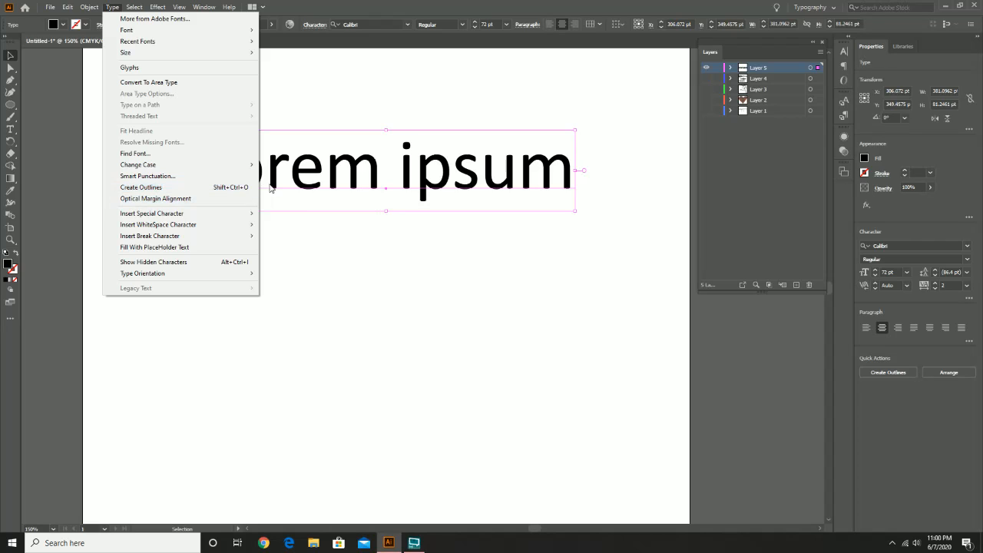
pyautogui.click(223, 188)
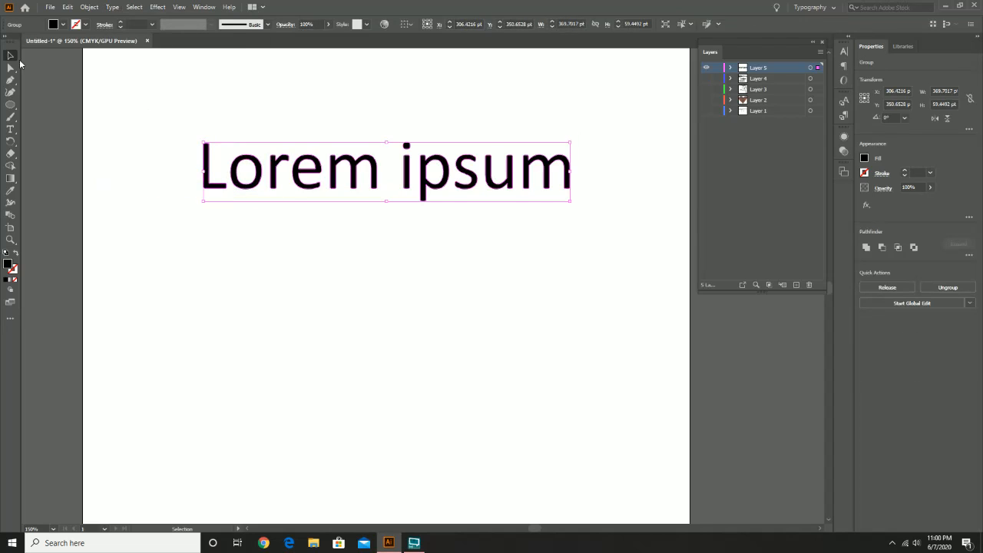
pyautogui.click(9, 67)
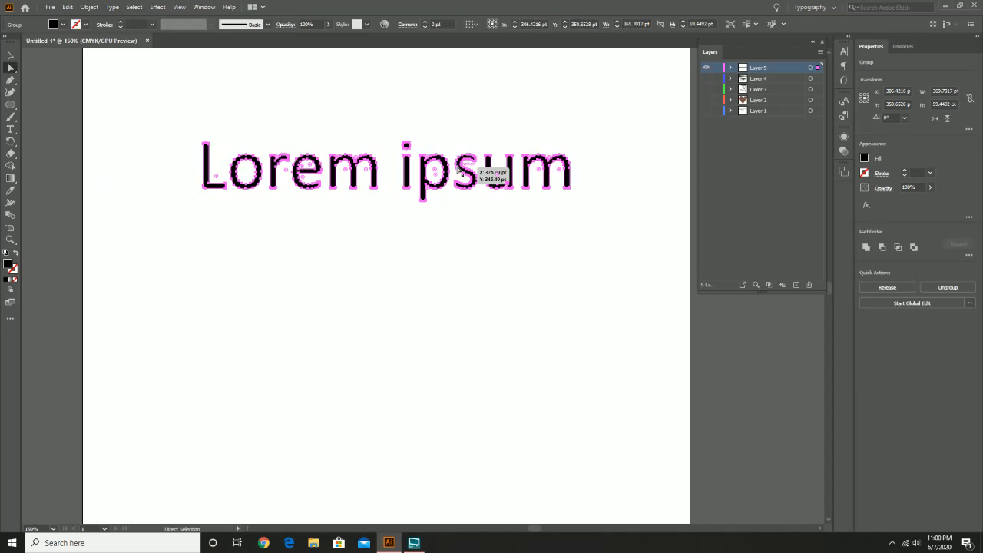
pyautogui.click(10, 56)
# Stretch the top of the outlined letter o upward until it is about 102 pt tall, and pull its upper-right anchor point outward into a spur.
pyautogui.press('z')
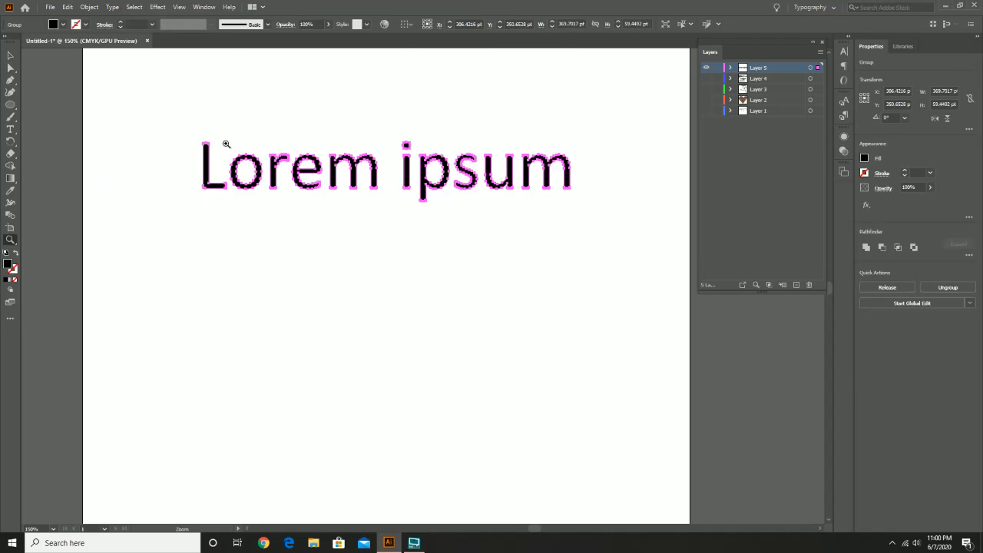
pyautogui.click(226, 145)
pyautogui.click(226, 145)
pyautogui.press('space')
pyautogui.moveTo(570, 413); pyautogui.dragTo(213, 142)
pyautogui.moveTo(404, 223); pyautogui.dragTo(218, 206)
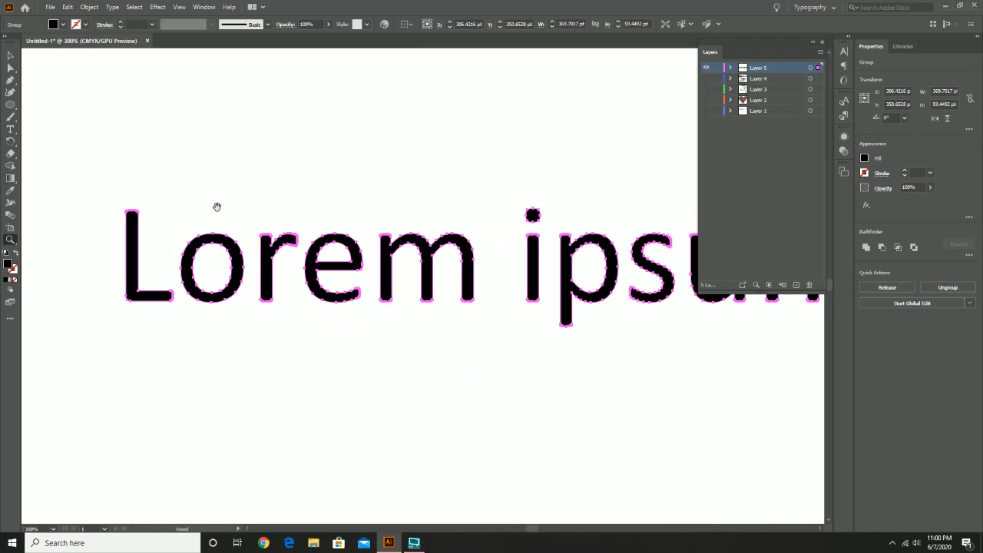
pyautogui.click(10, 55)
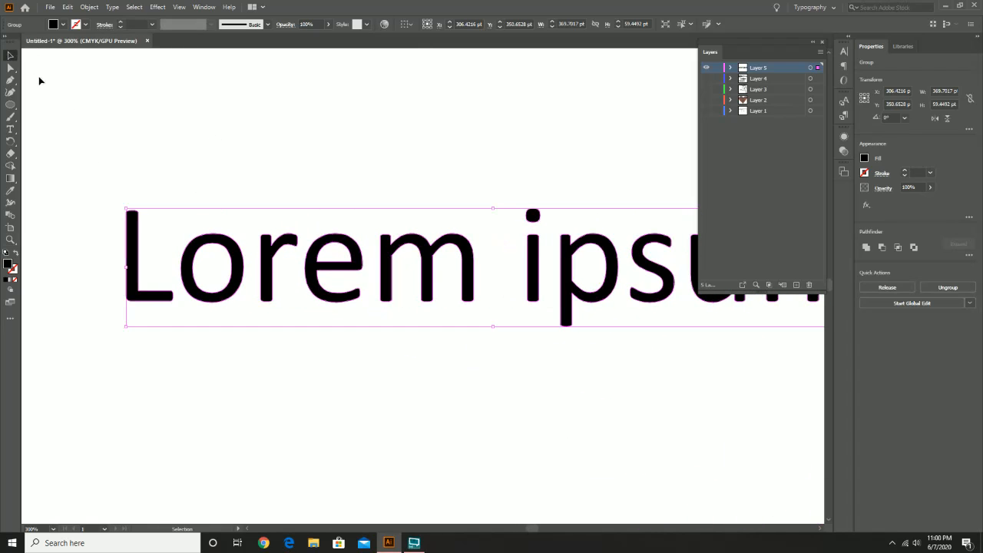
pyautogui.click(10, 67)
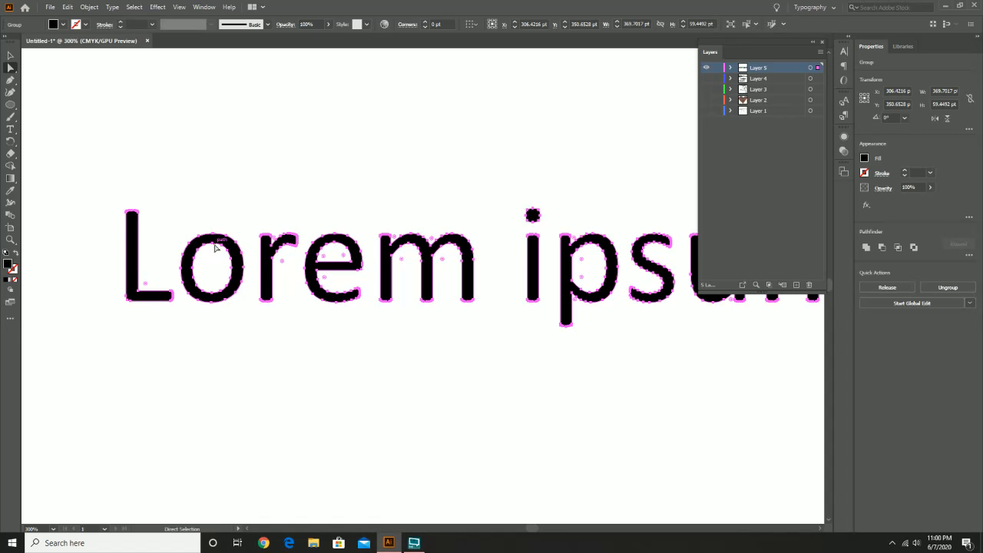
pyautogui.moveTo(170, 217); pyautogui.dragTo(249, 111)
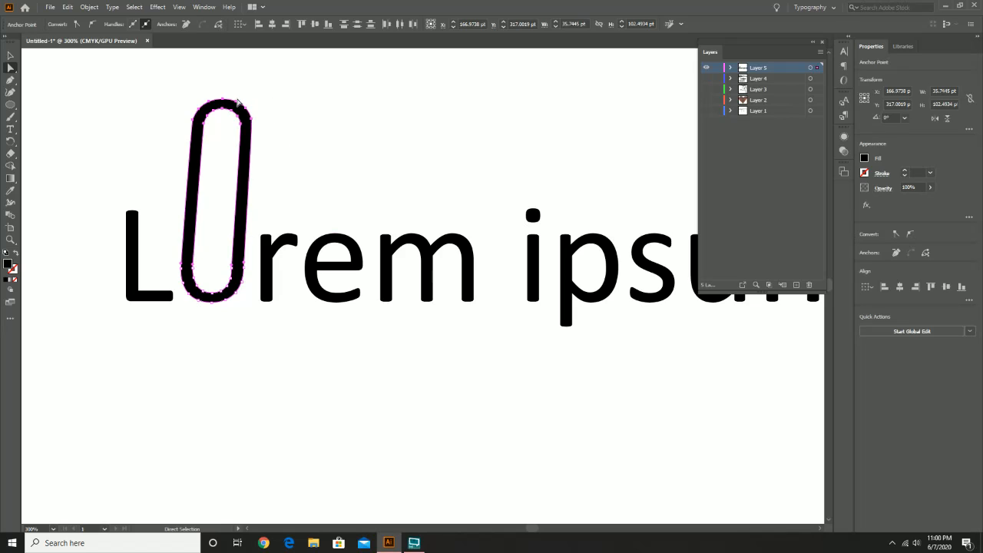
pyautogui.moveTo(238, 101); pyautogui.dragTo(263, 94)
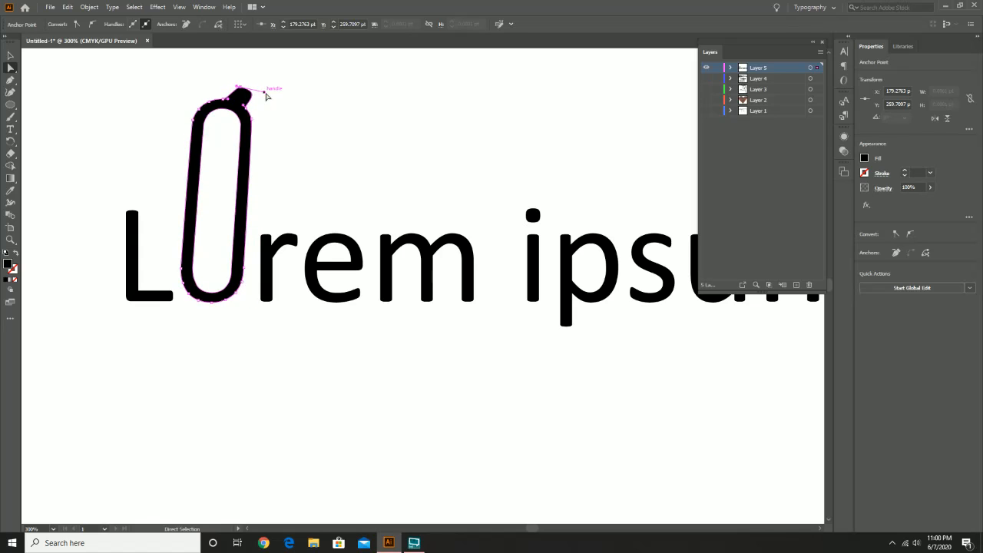
# Add another 72 pt Lorem ipsum placeholder line below the outlined text and select it as an object.
pyautogui.click(10, 55)
pyautogui.scroll(-5, 266, 110)
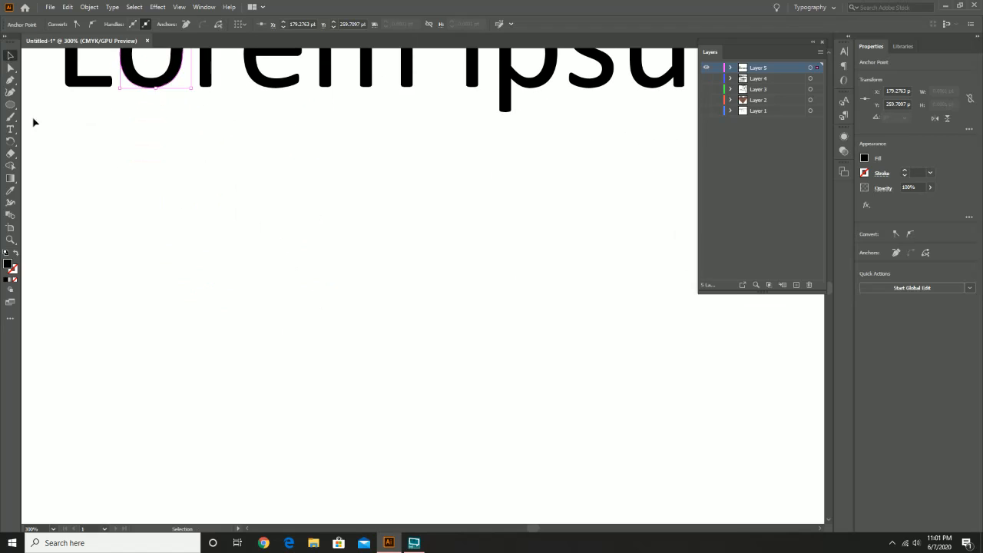
pyautogui.click(10, 129)
pyautogui.click(334, 266)
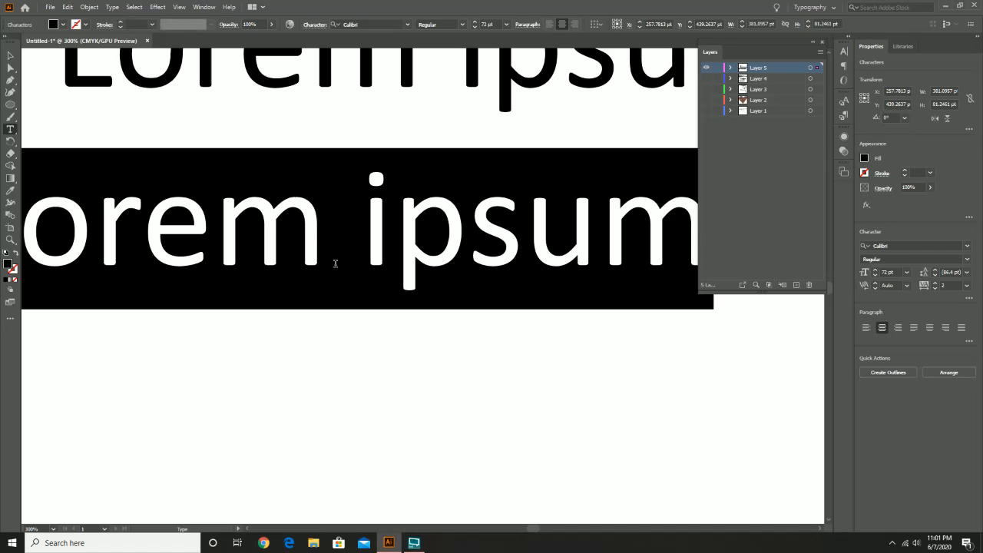
pyautogui.click(10, 56)
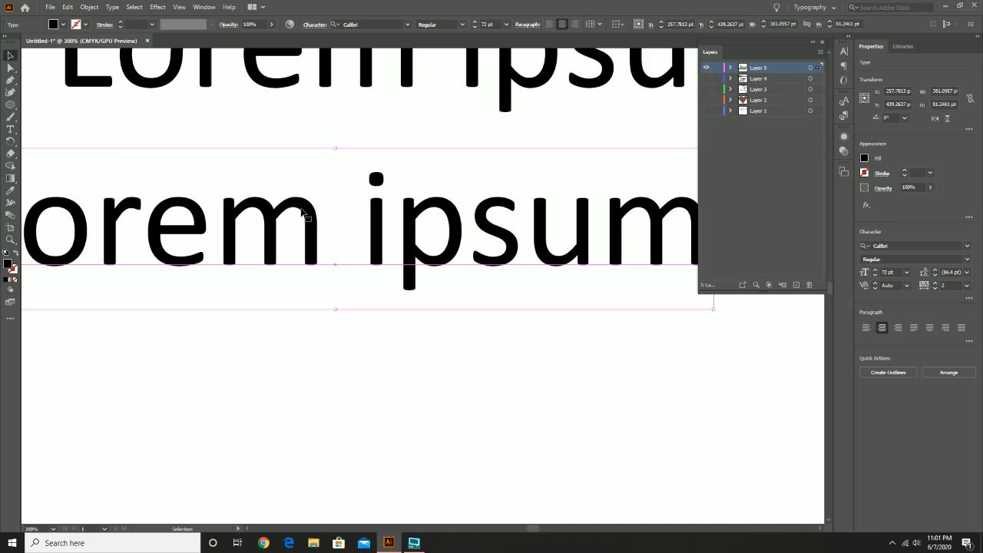
pyautogui.click(112, 6)
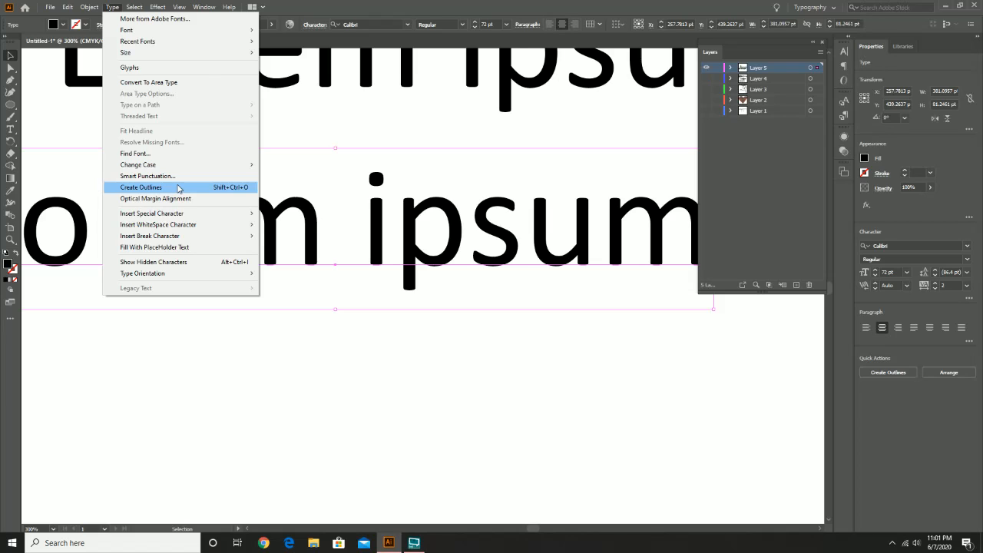
pyautogui.click(51, 8)
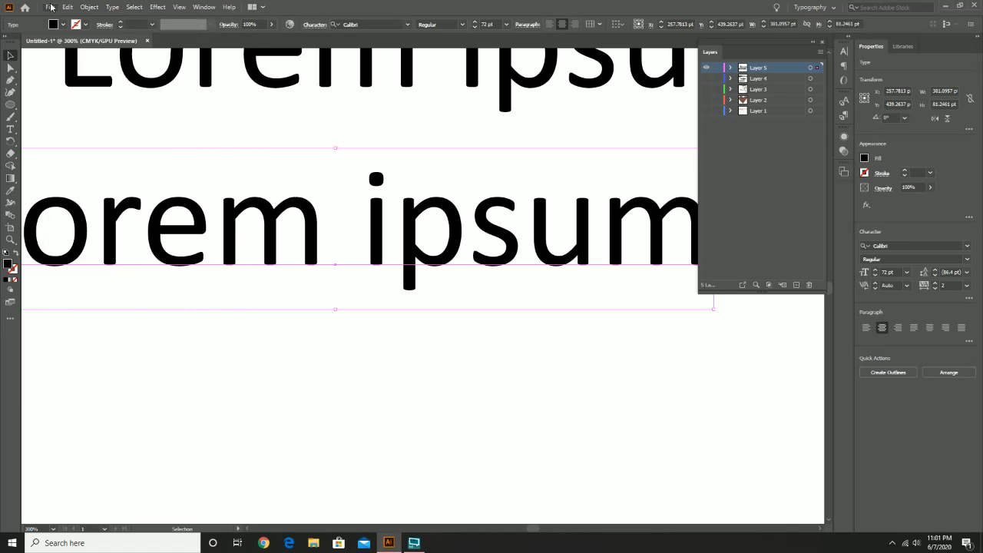
pyautogui.click(50, 7)
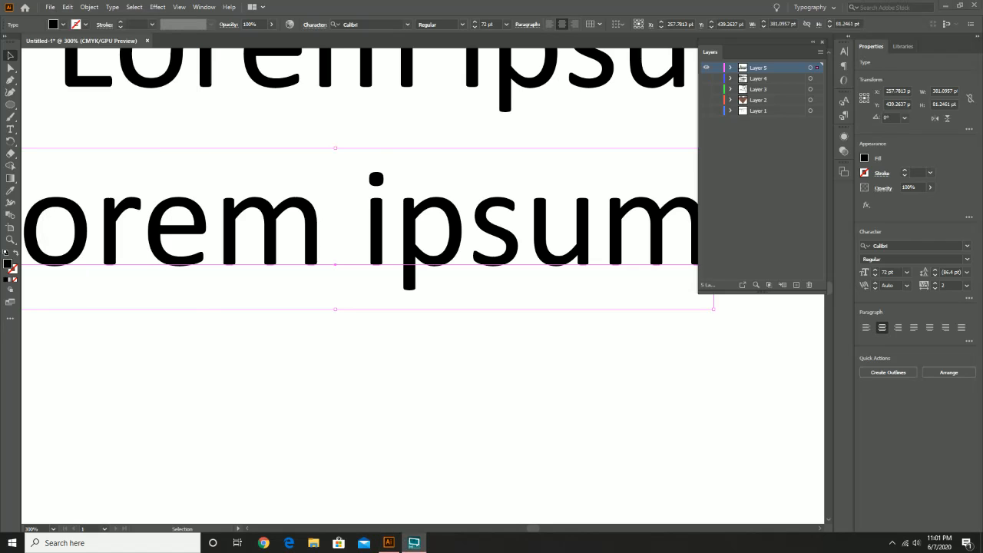
pyautogui.click(51, 8)
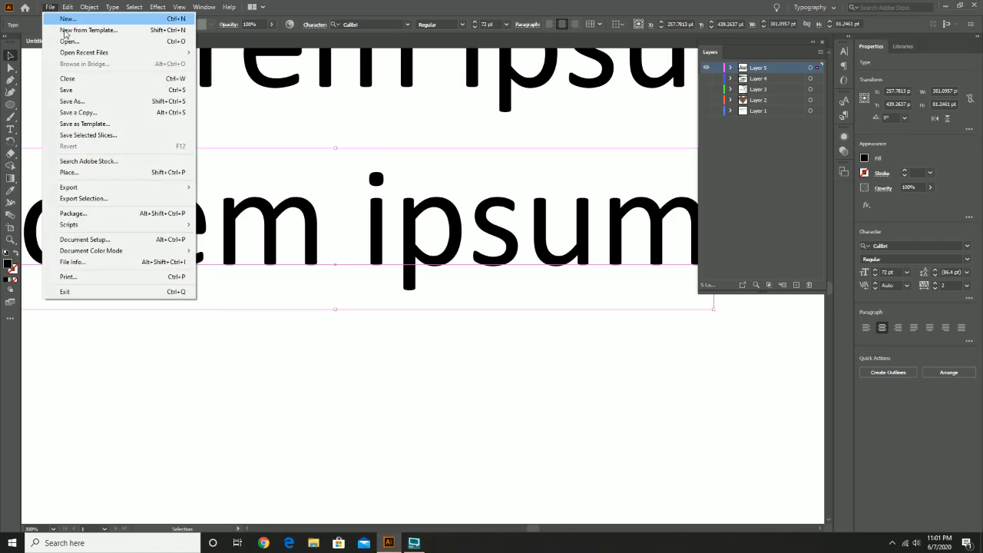